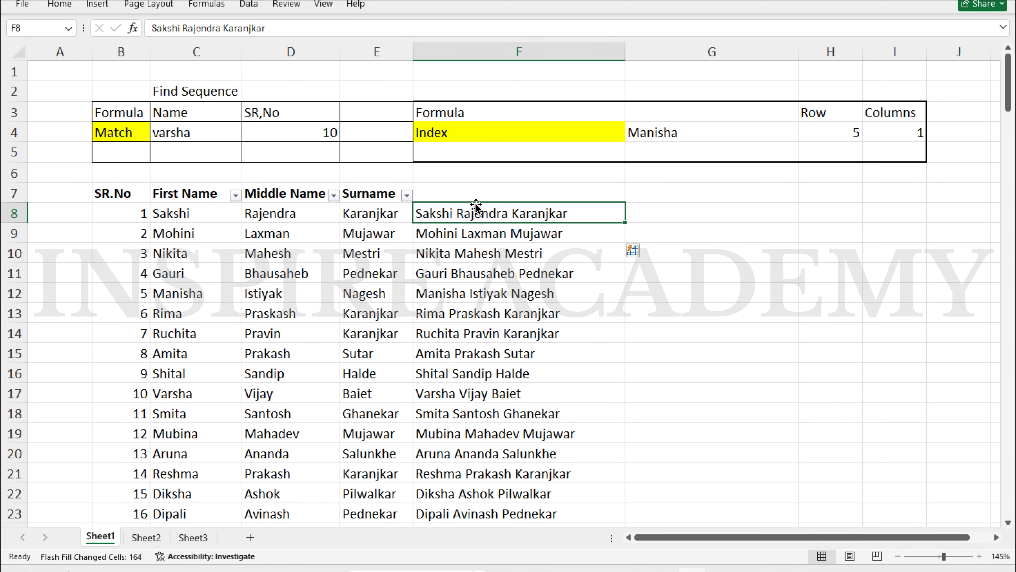
# Clear the flash-filled full names from F8:F172 and return to the top of column F
pyautogui.hotkey('ctrl', 'shift', 'Down')
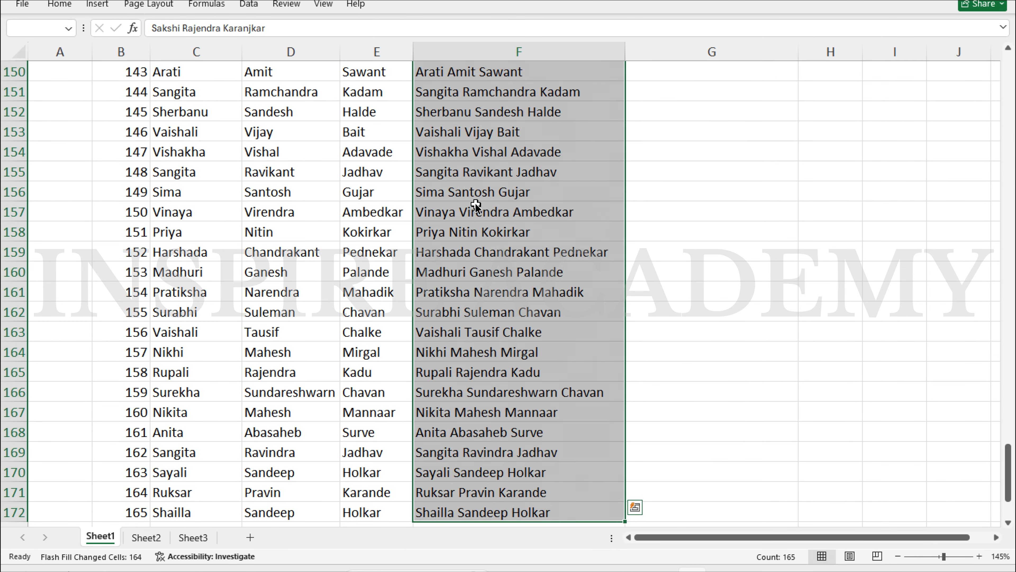
pyautogui.press('BackSpace')
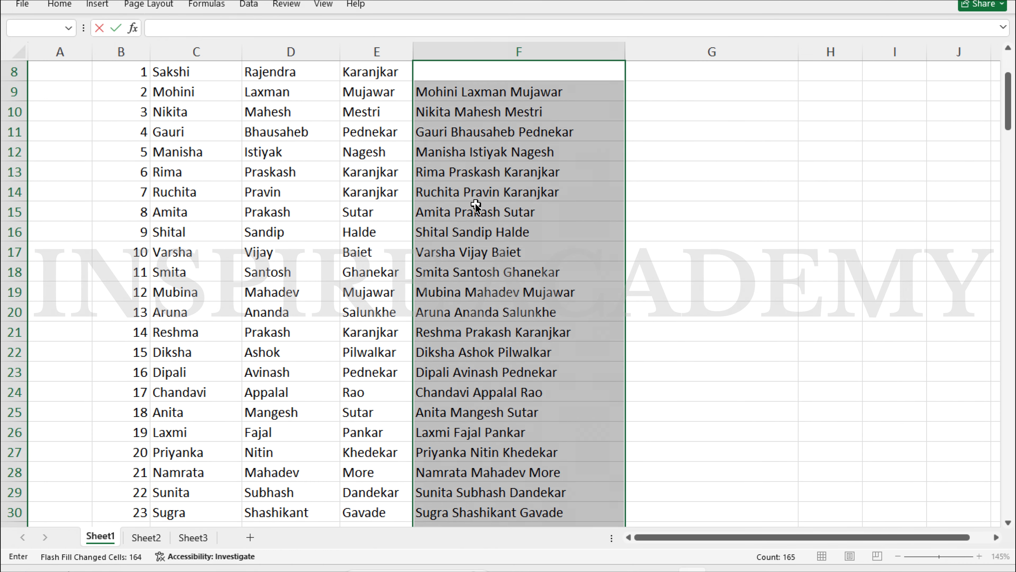
pyautogui.press('Escape')
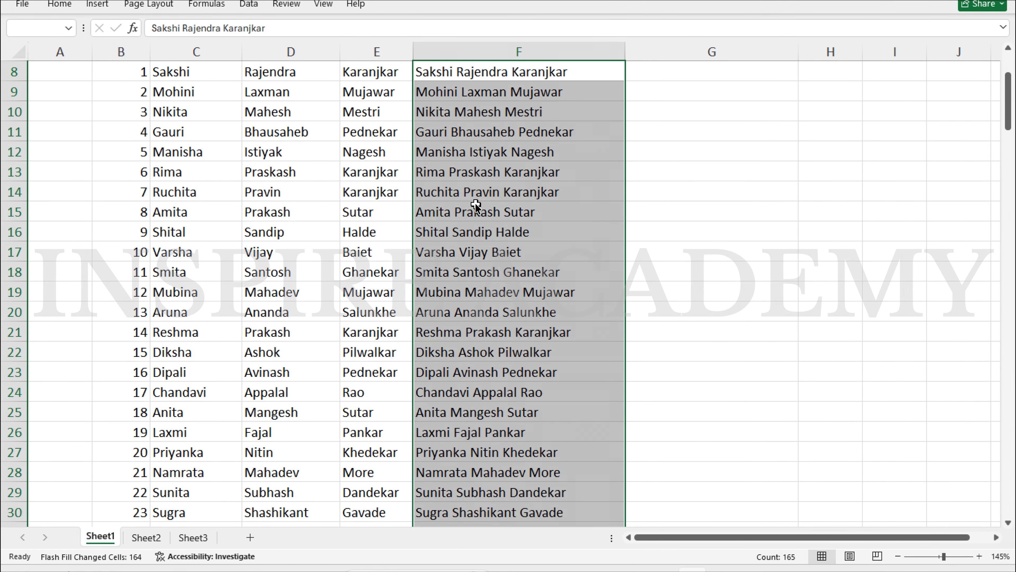
pyautogui.press('Delete')
pyautogui.press('Up')
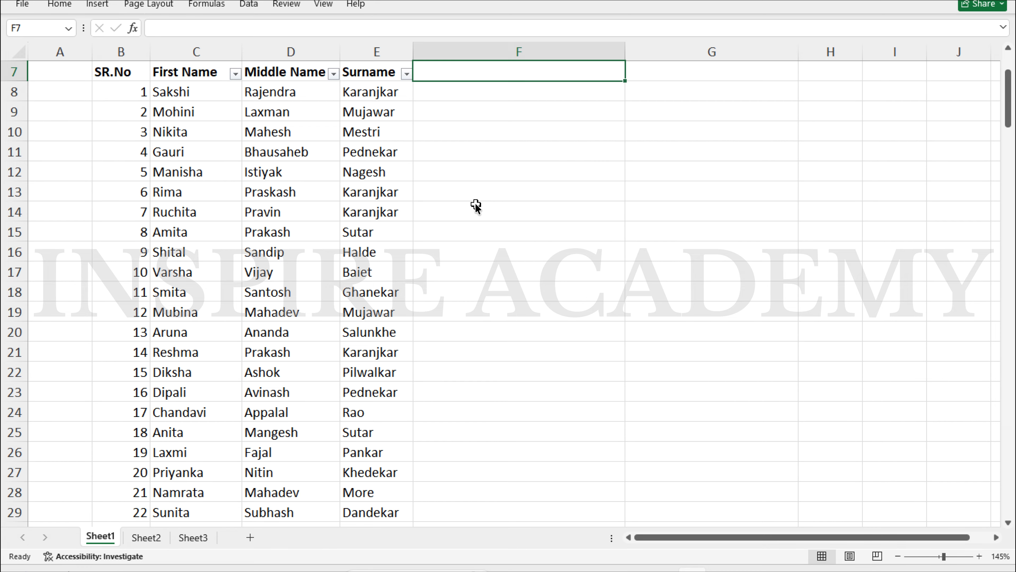
# Enter a CONCAT formula in F8 joining C8, D8 and E8, which runs the names together
pyautogui.click(458, 93)
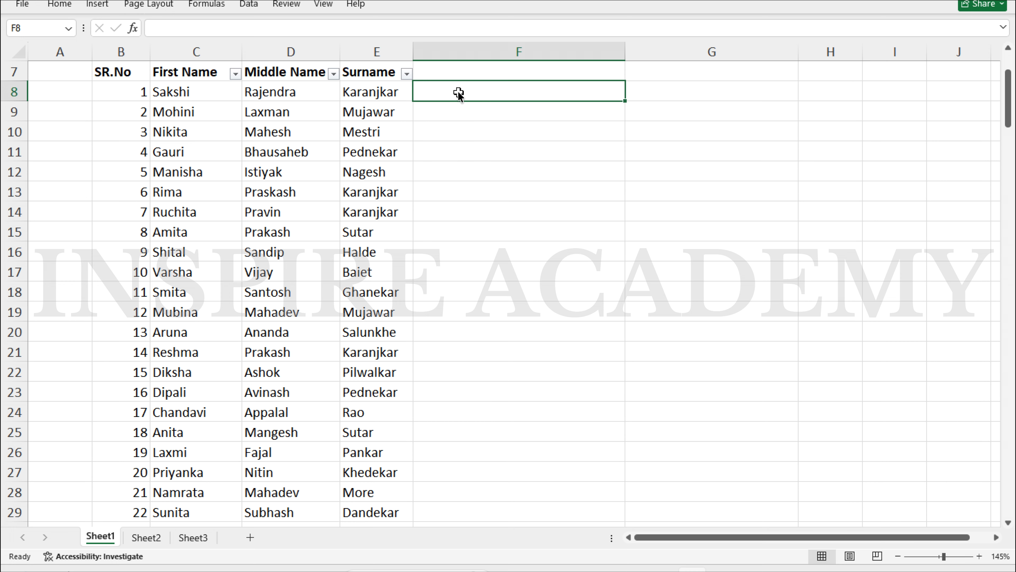
pyautogui.write('=con')
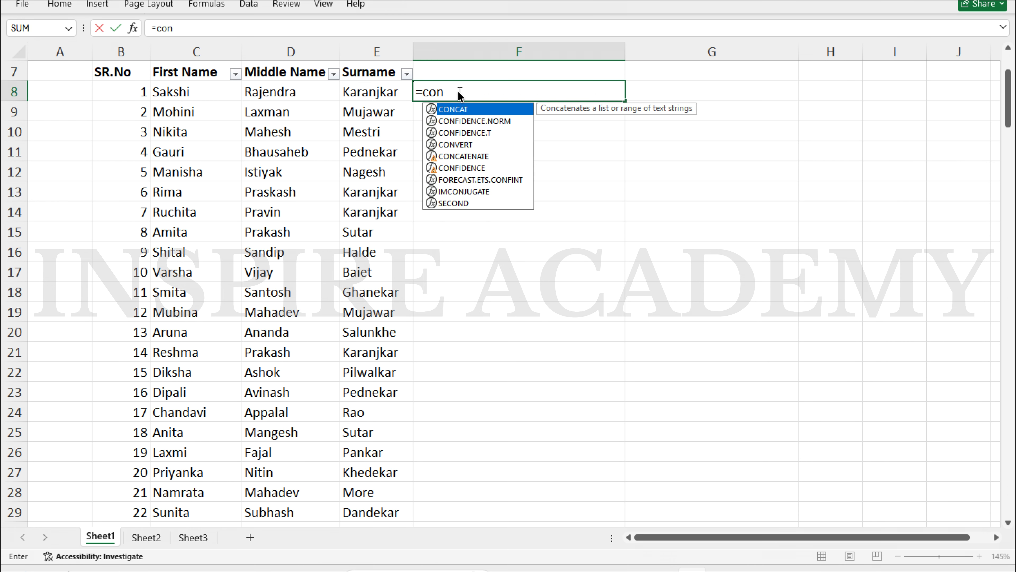
pyautogui.press('Tab')
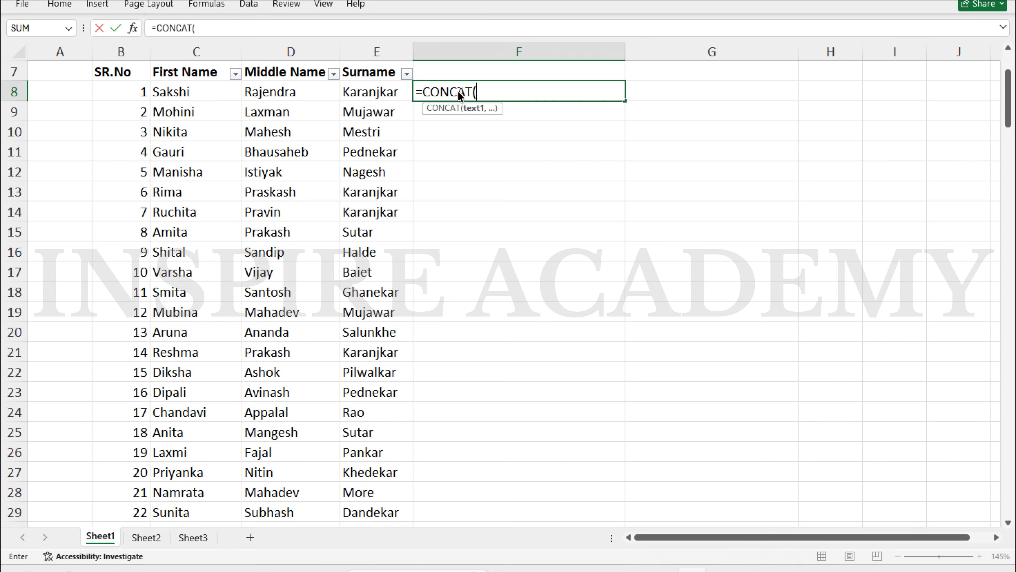
pyautogui.press('Left')
pyautogui.press('Left')
pyautogui.press('Left')
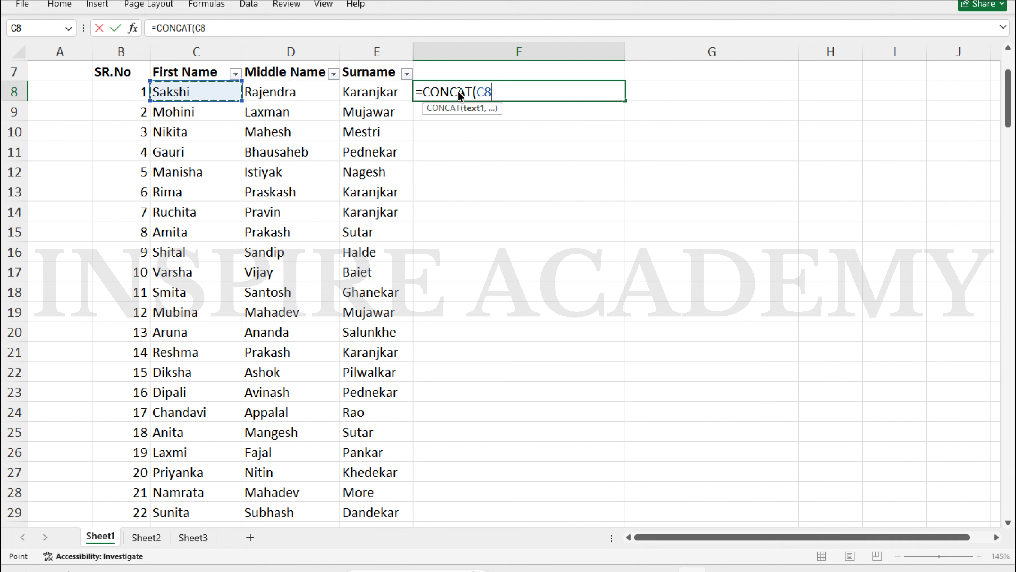
pyautogui.write(',')
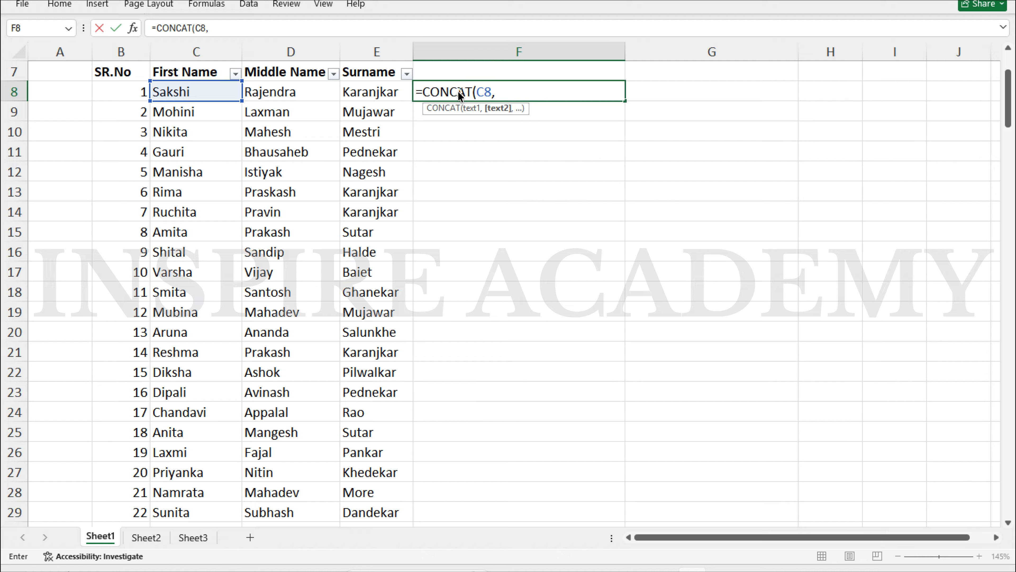
pyautogui.write(',')
pyautogui.click(308, 86)
pyautogui.write(',')
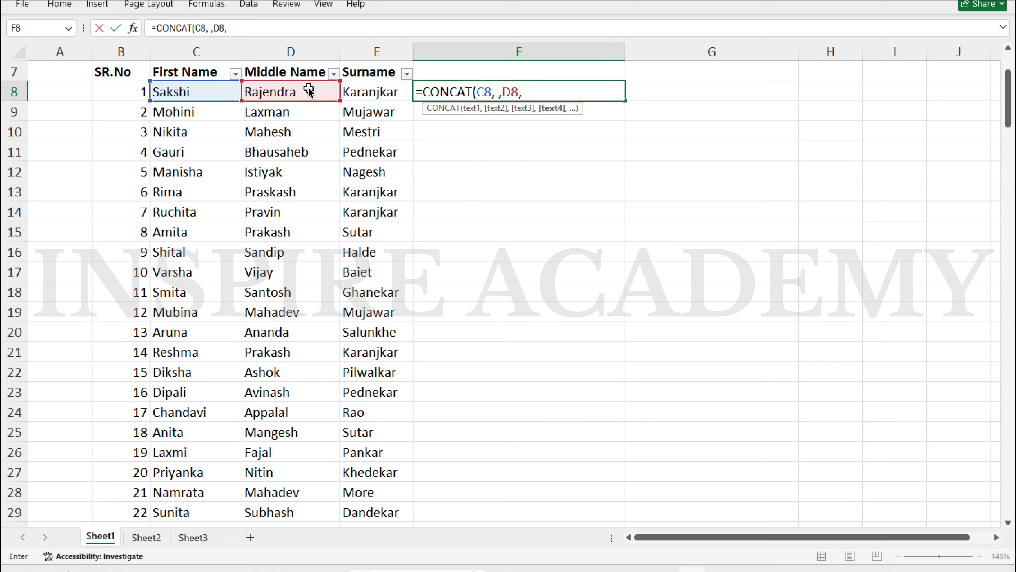
pyautogui.write(' ,')
pyautogui.press('Left')
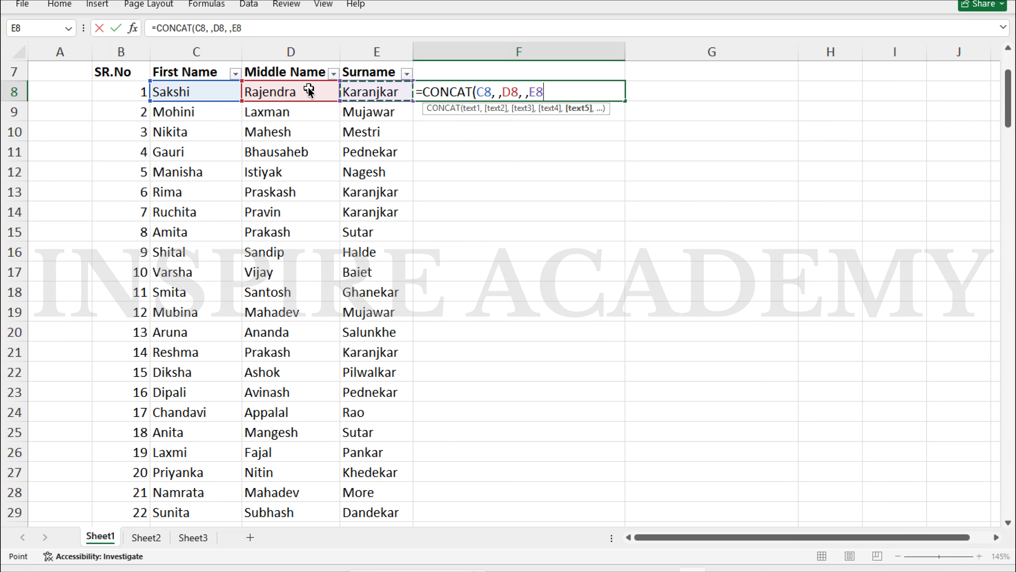
pyautogui.press('Return')
pyautogui.press('Up')
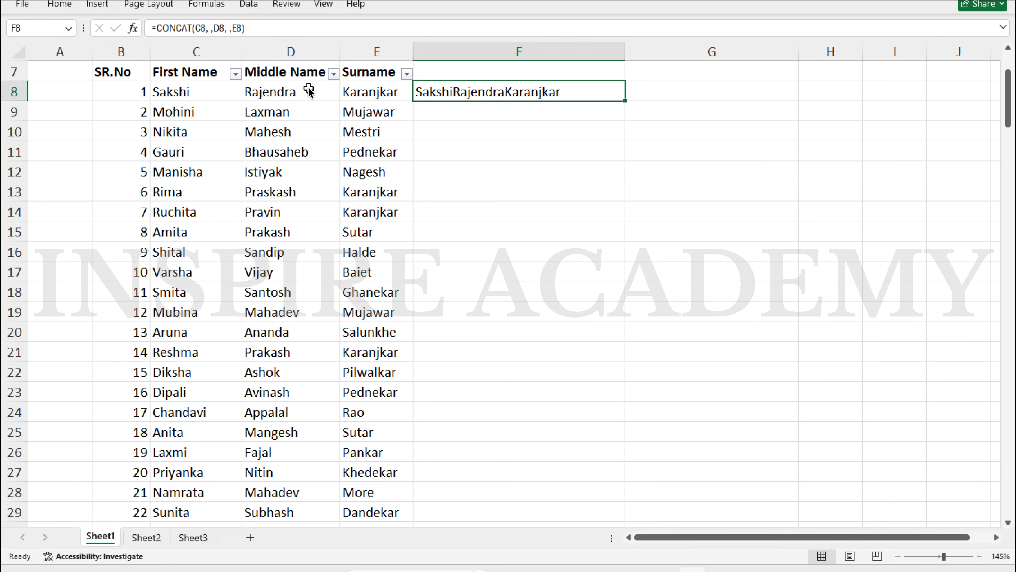
pyautogui.press('BackSpace')
# Replace F8 with =CONCAT(C8," ",D8," ",E8) so the name parts are space-separated
pyautogui.press('Escape')
pyautogui.press('Delete')
pyautogui.write('=con')
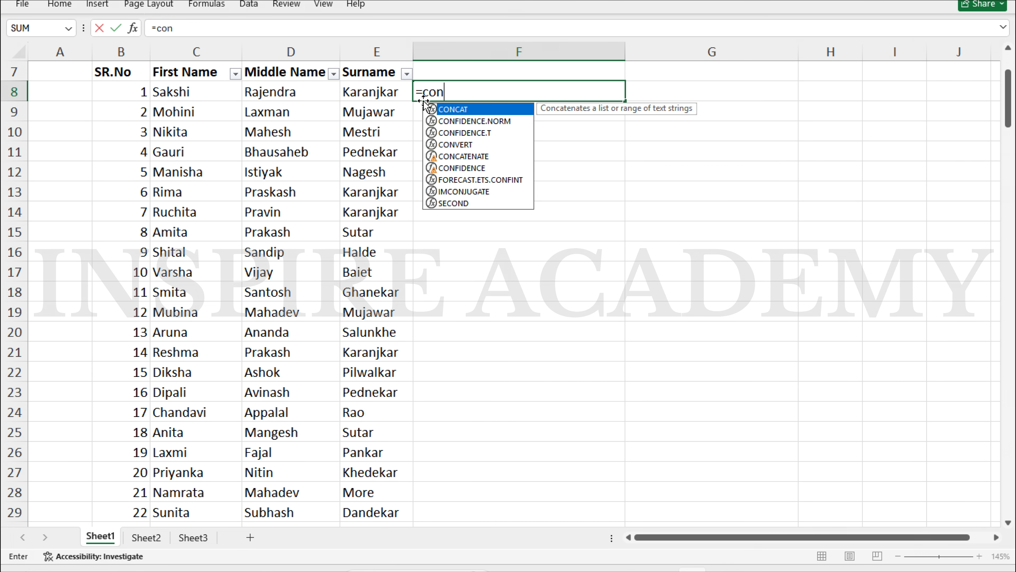
pyautogui.press('Tab')
pyautogui.press('Left')
pyautogui.press('Left')
pyautogui.press('Left')
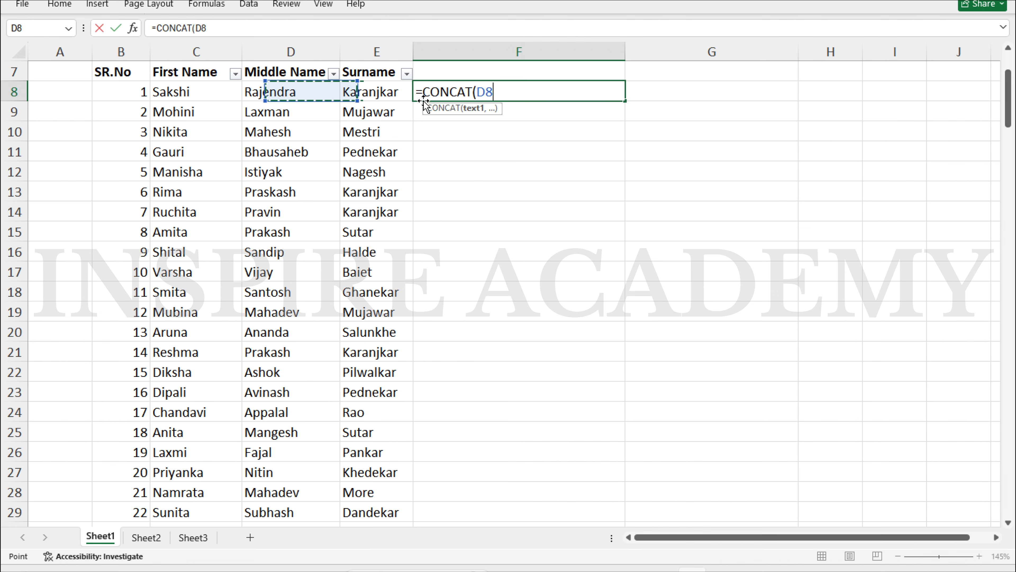
pyautogui.write(',"')
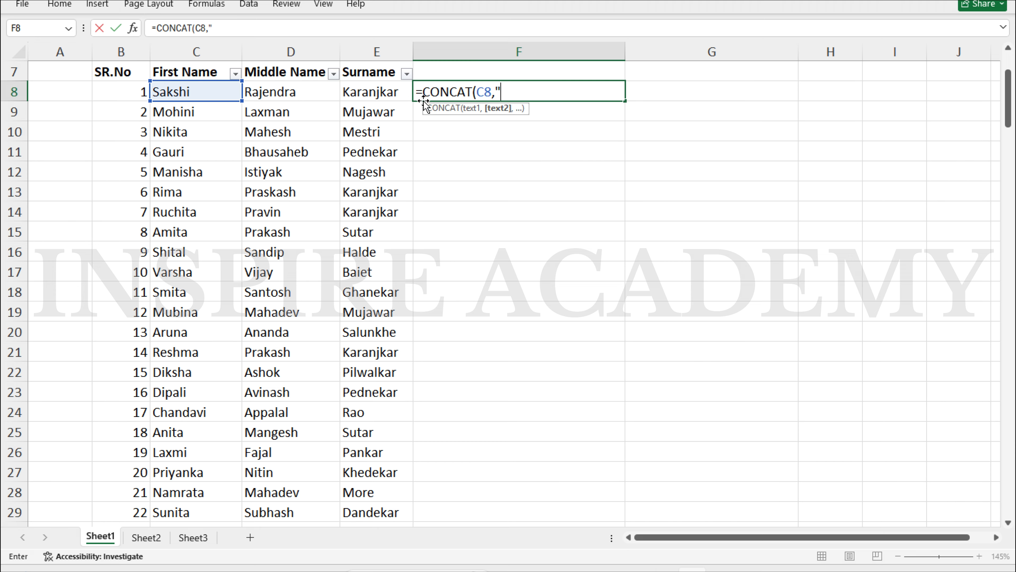
pyautogui.write(' ",')
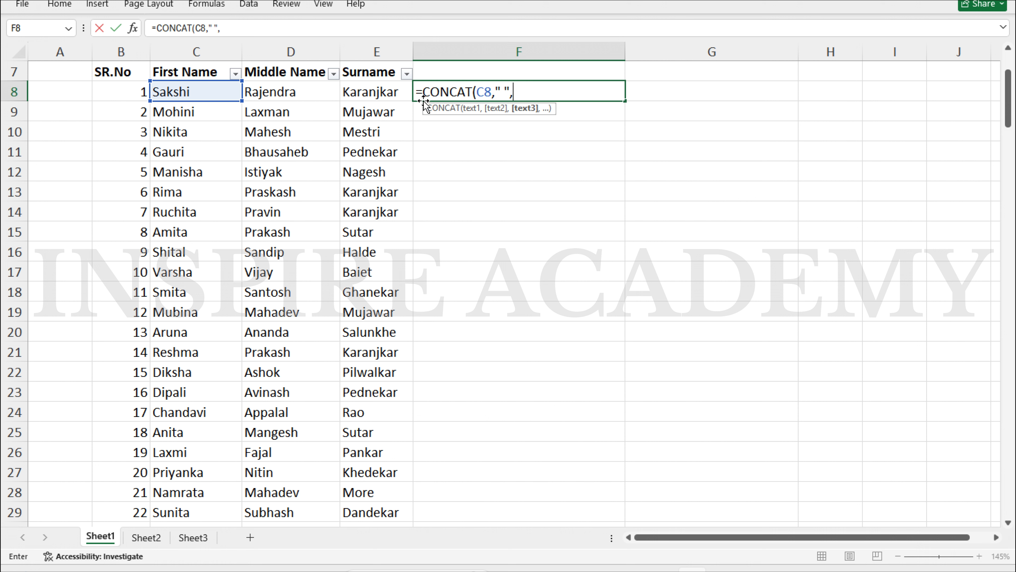
pyautogui.press('Left')
pyautogui.press('Left')
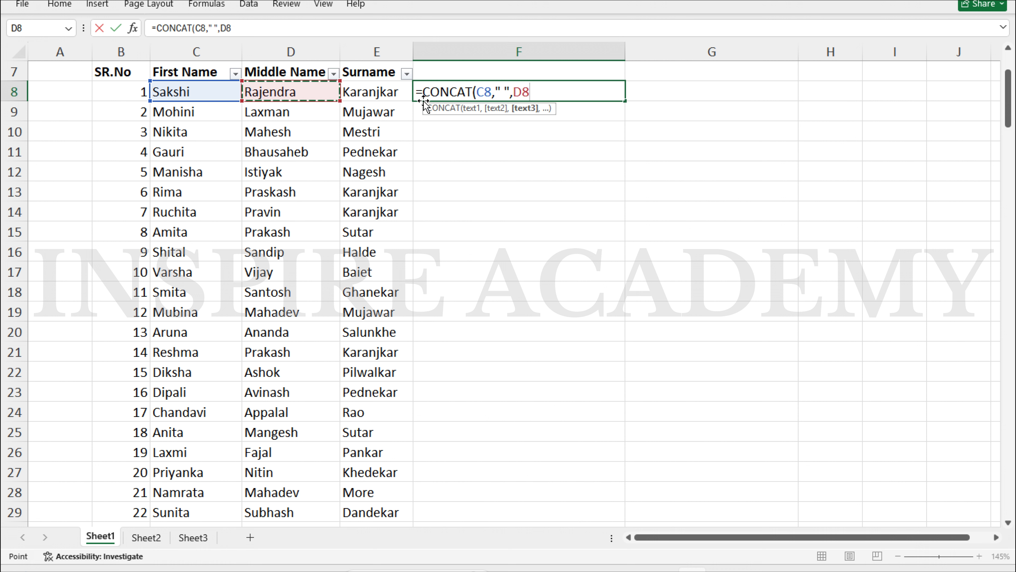
pyautogui.write(',"')
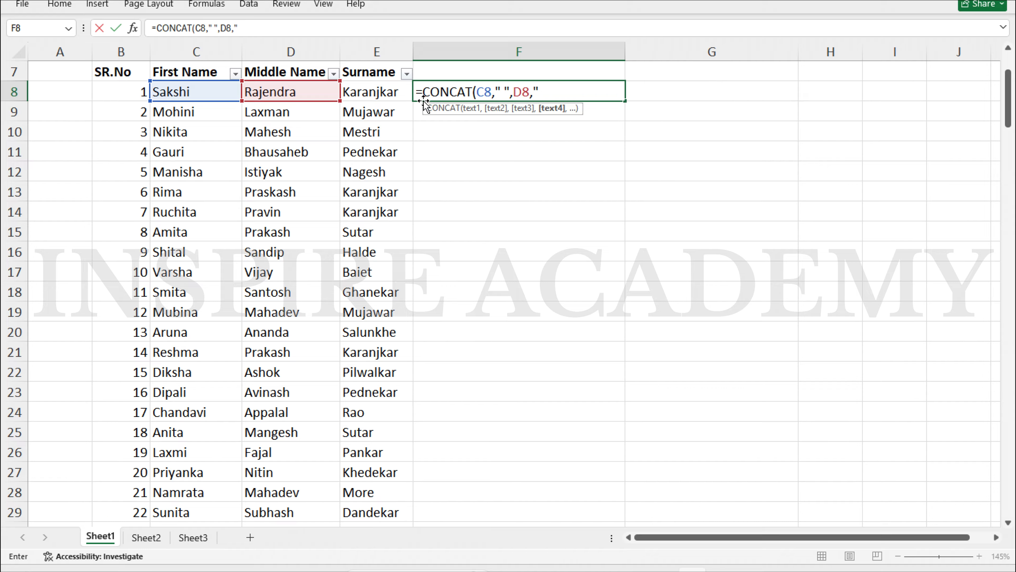
pyautogui.write(' ",')
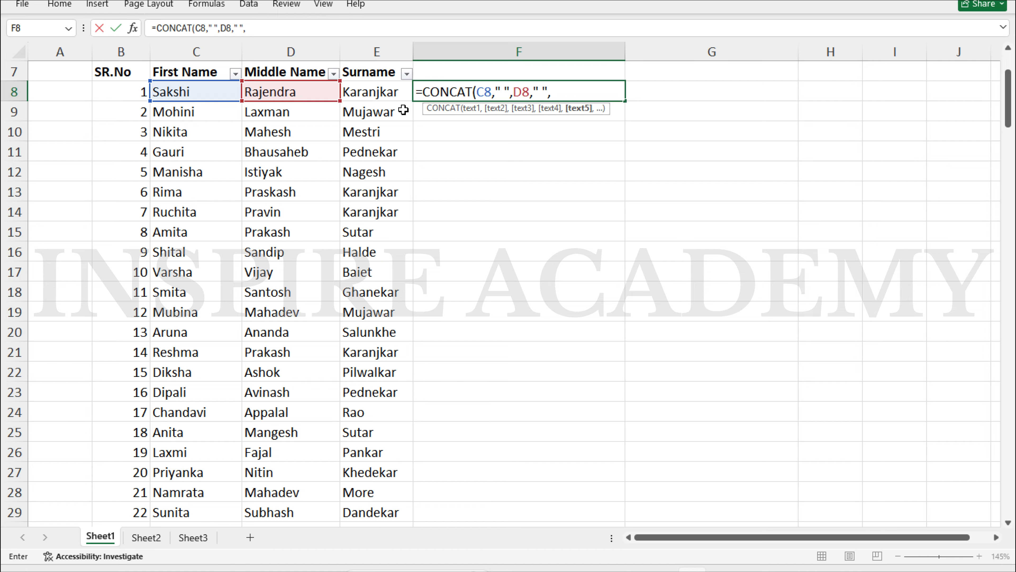
pyautogui.press('Left')
pyautogui.press('Return')
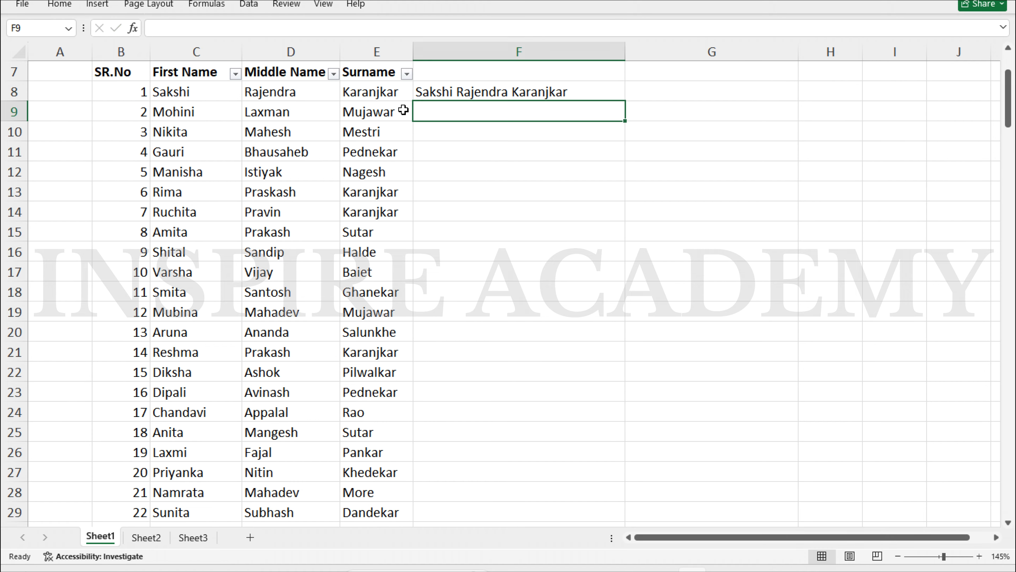
pyautogui.press('Up')
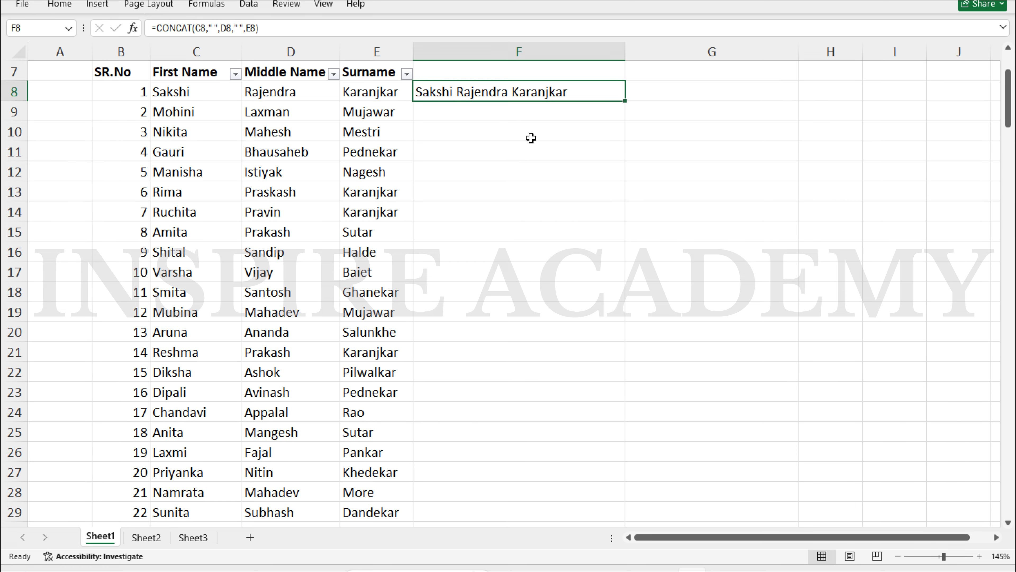
# Fill the spaced CONCAT formula from F8 down to F172
pyautogui.doubleClick(626, 103)
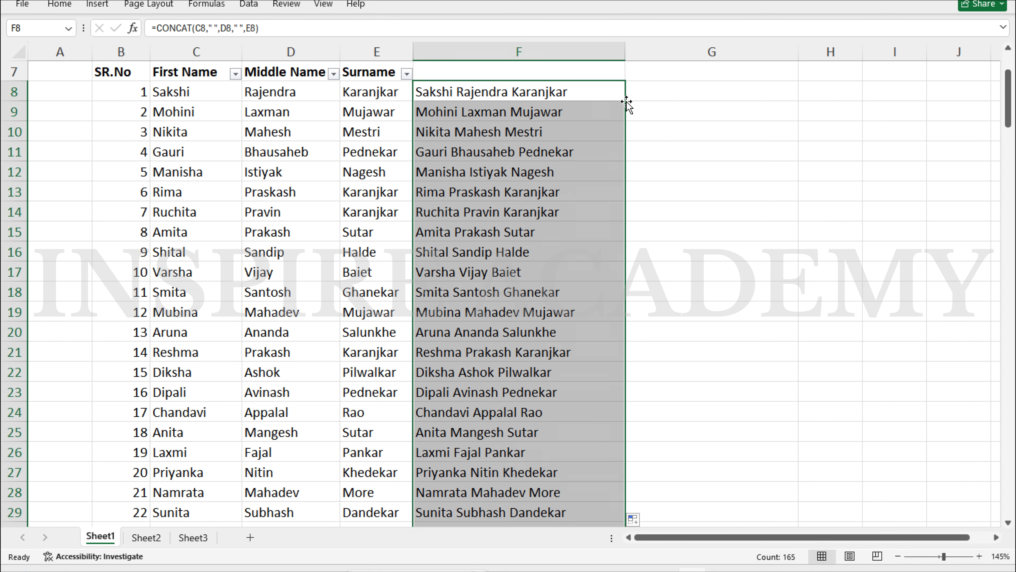
pyautogui.scroll(2, 526, 209)
pyautogui.scroll(-17, 526, 209)
pyautogui.scroll(-8, 526, 209)
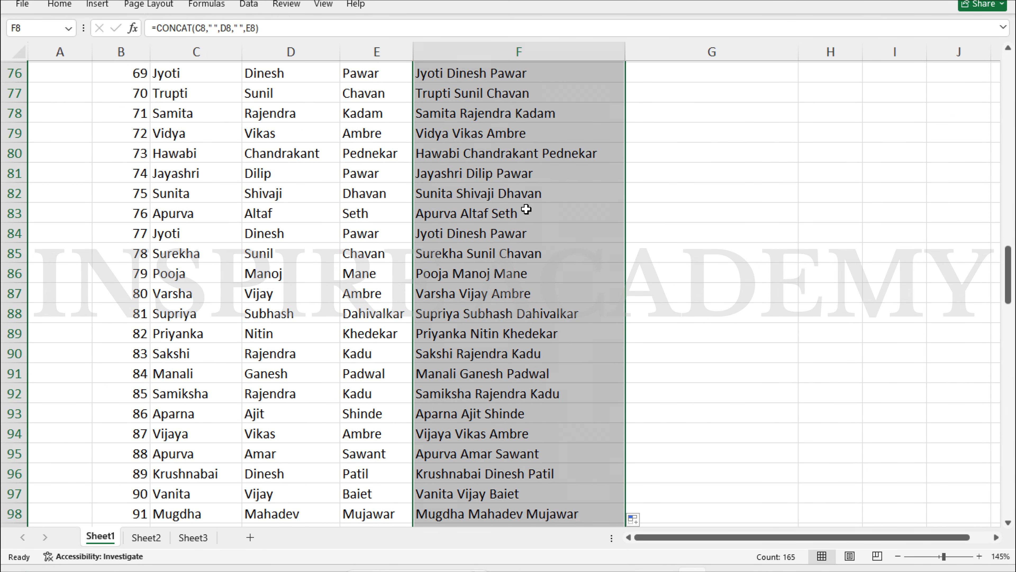
pyautogui.scroll(12, 526, 209)
pyautogui.scroll(13, 526, 209)
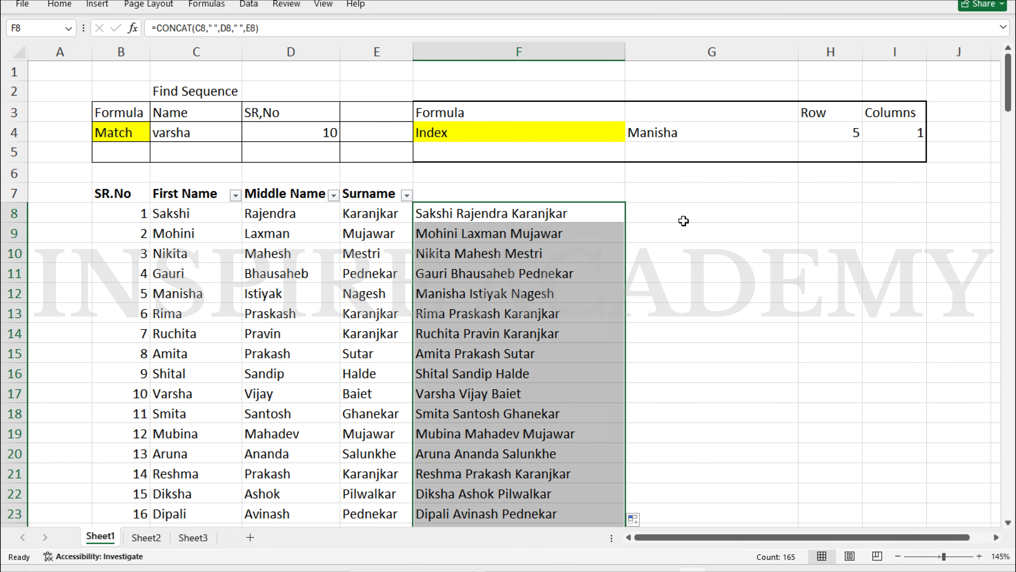
# Copy the full-name range F8:F172
pyautogui.click(537, 216)
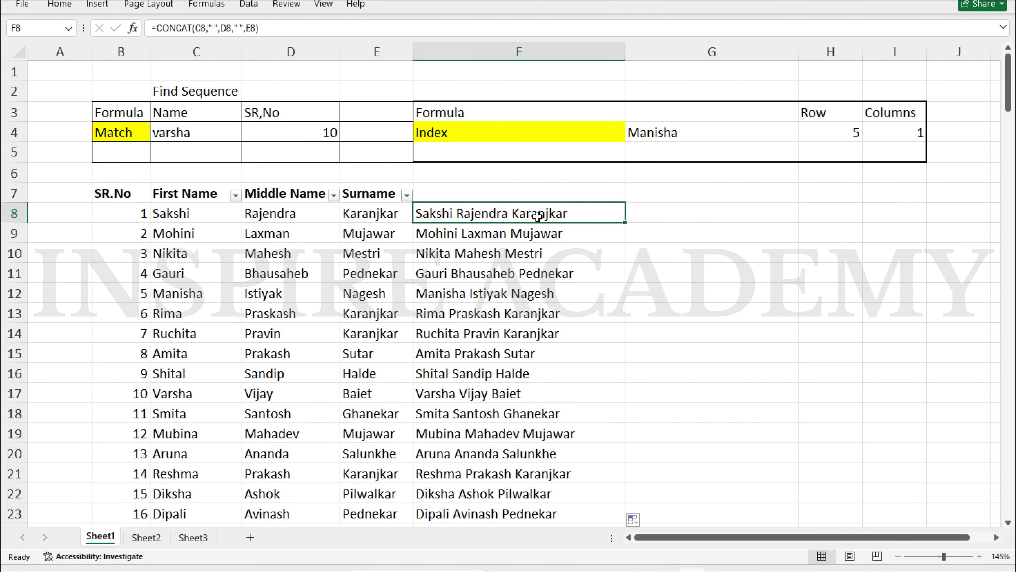
pyautogui.hotkey('ctrl', 'shift', 'Down')
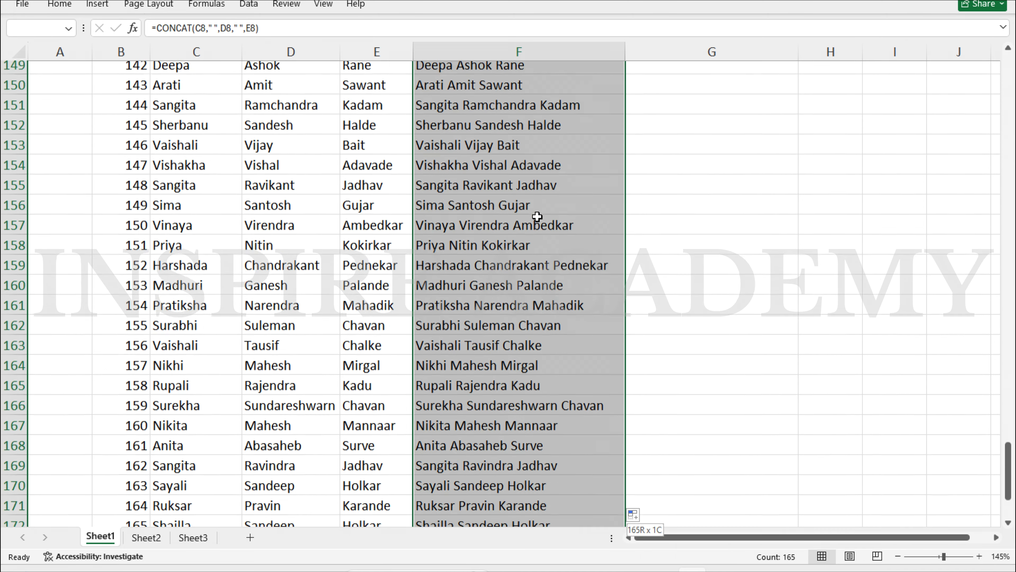
pyautogui.hotkey('ctrl', 'c')
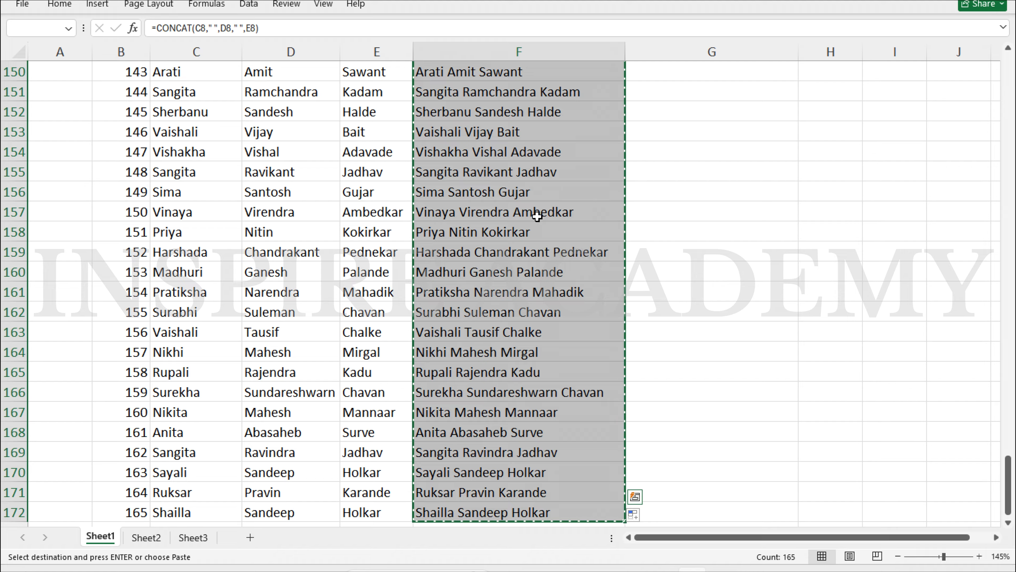
# Paste the copied full names back into column F as plain values and check F10
pyautogui.rightClick(537, 216)
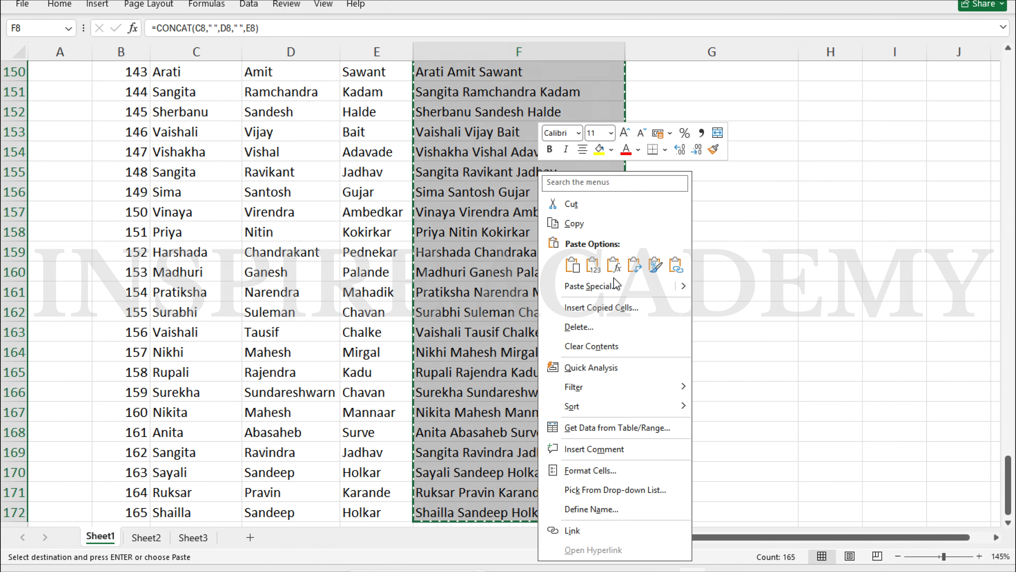
pyautogui.click(607, 287)
pyautogui.click(493, 257)
pyautogui.click(692, 415)
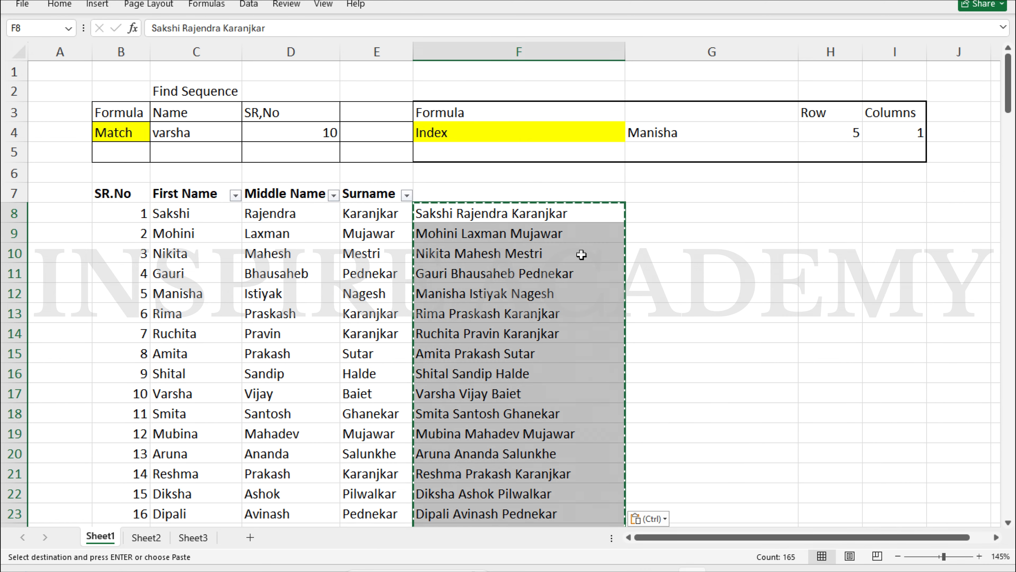
pyautogui.doubleClick(584, 253)
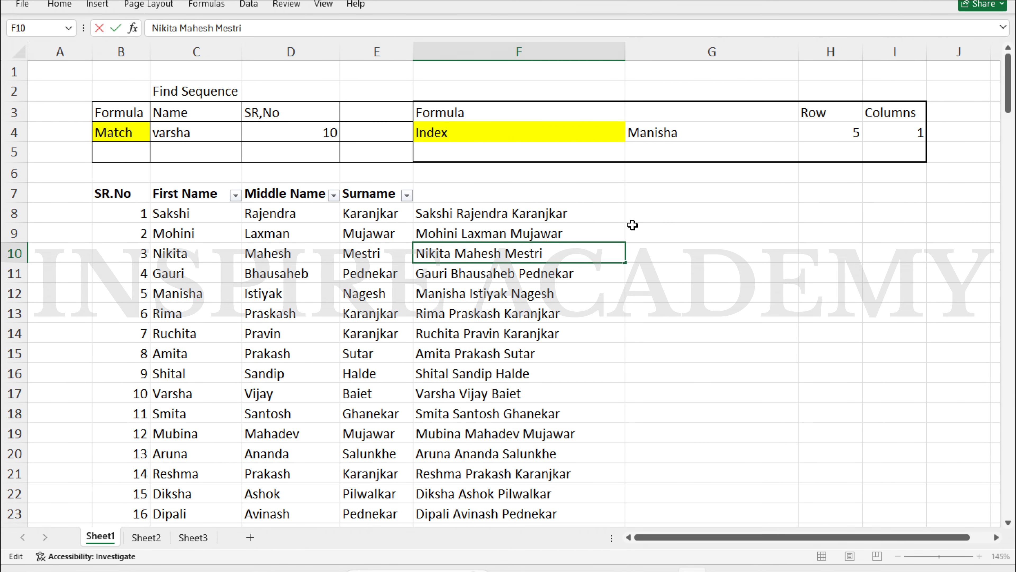
# Select the full-name column F8:F172
pyautogui.click(671, 211)
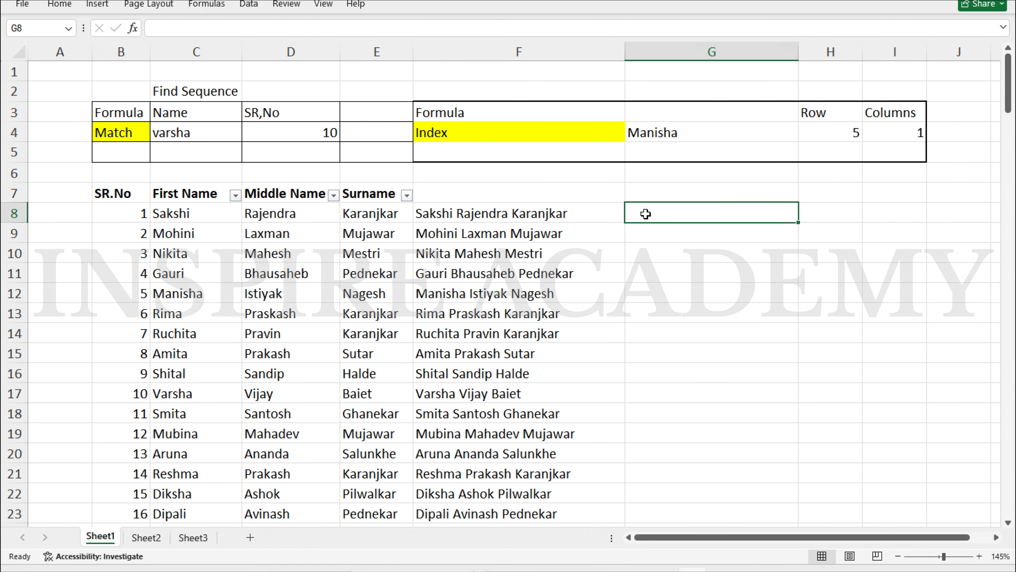
pyautogui.click(573, 215)
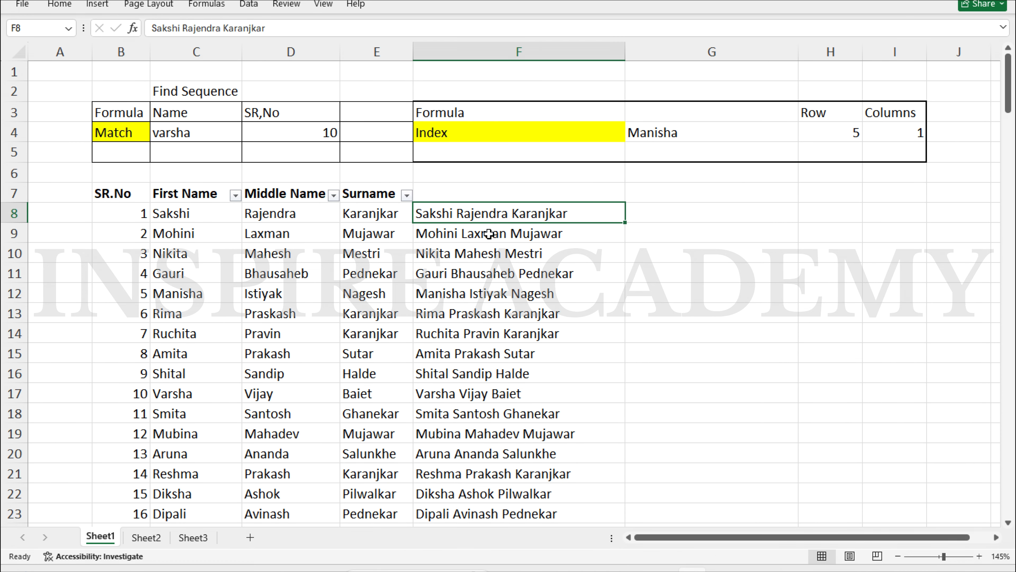
pyautogui.hotkey('ctrl', 'shift', 'Down')
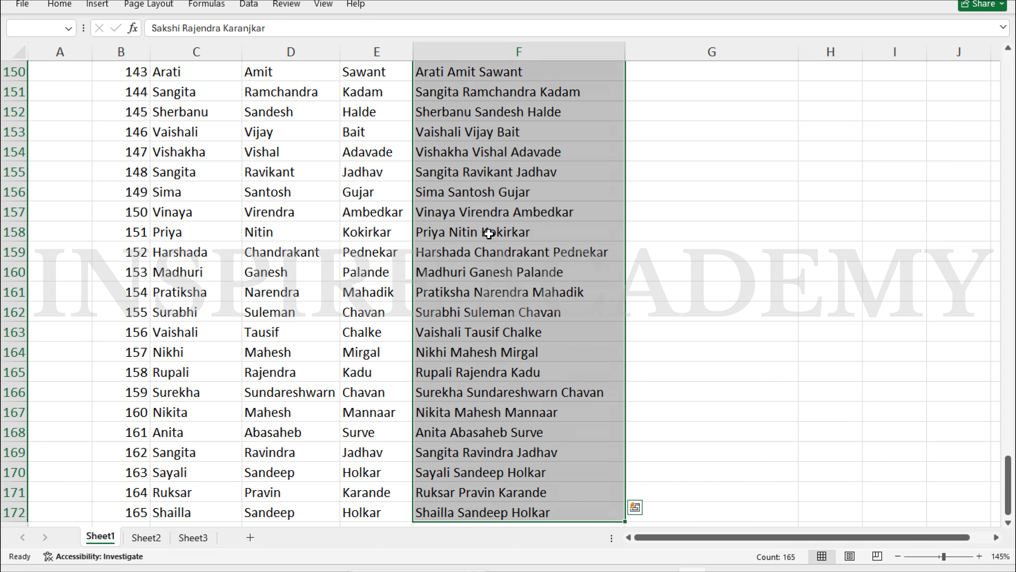
pyautogui.click(253, 5)
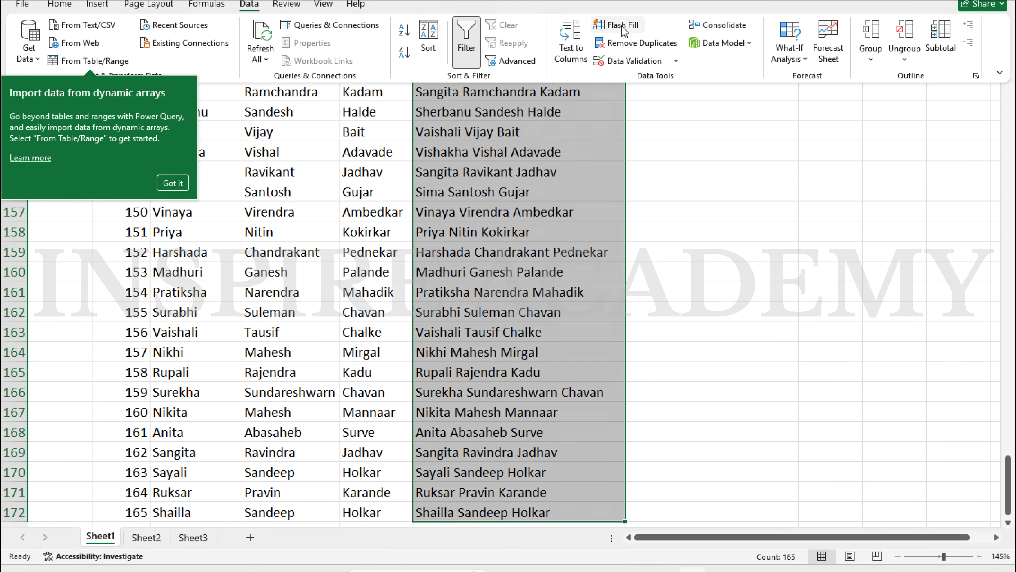
pyautogui.click(184, 187)
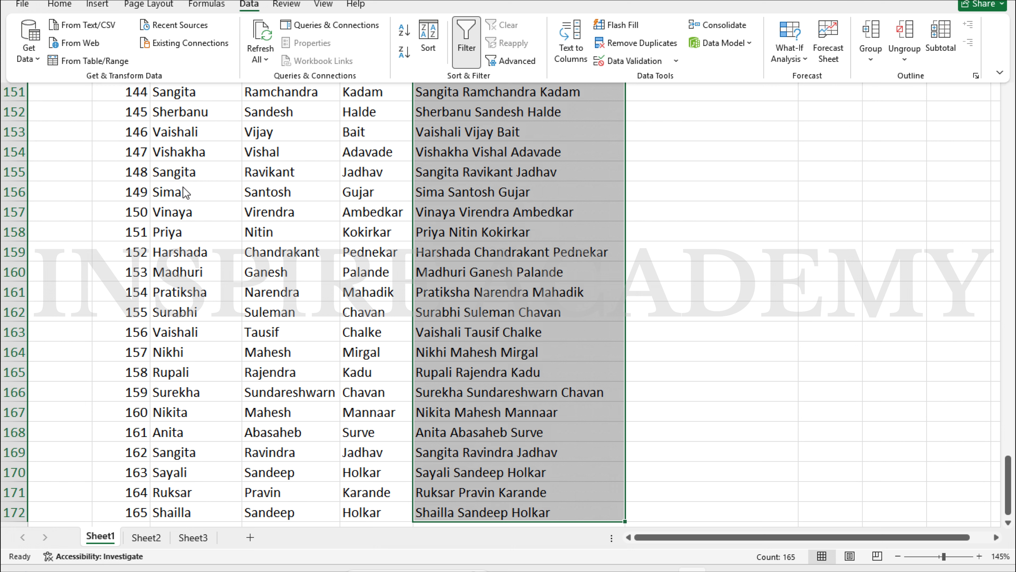
pyautogui.click(570, 40)
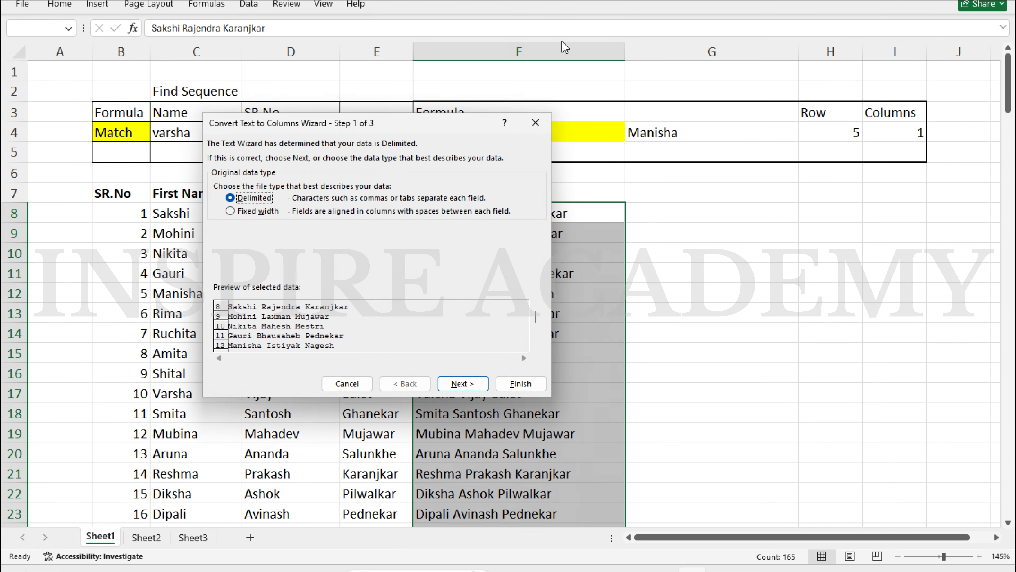
pyautogui.click(462, 383)
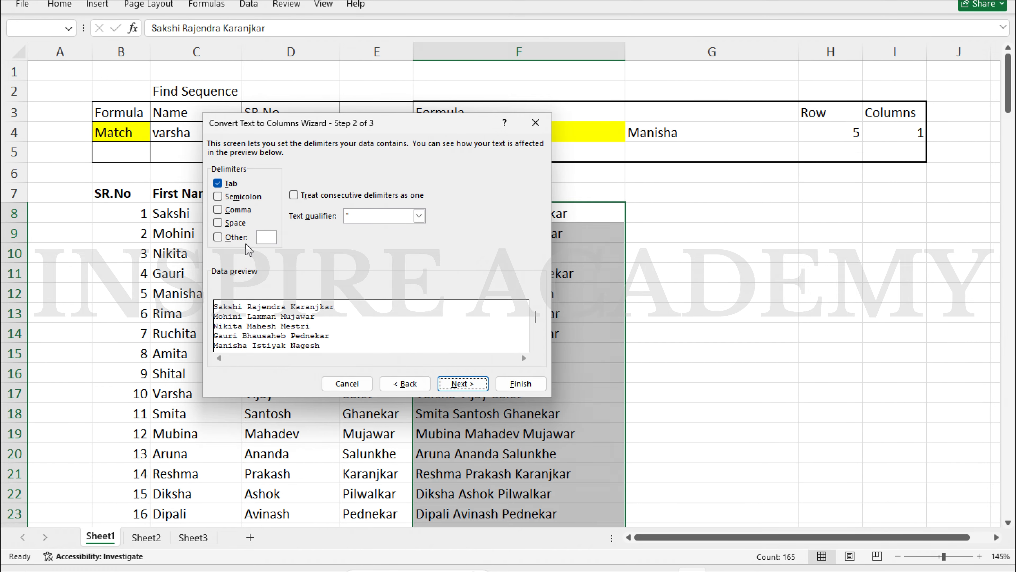
pyautogui.click(218, 223)
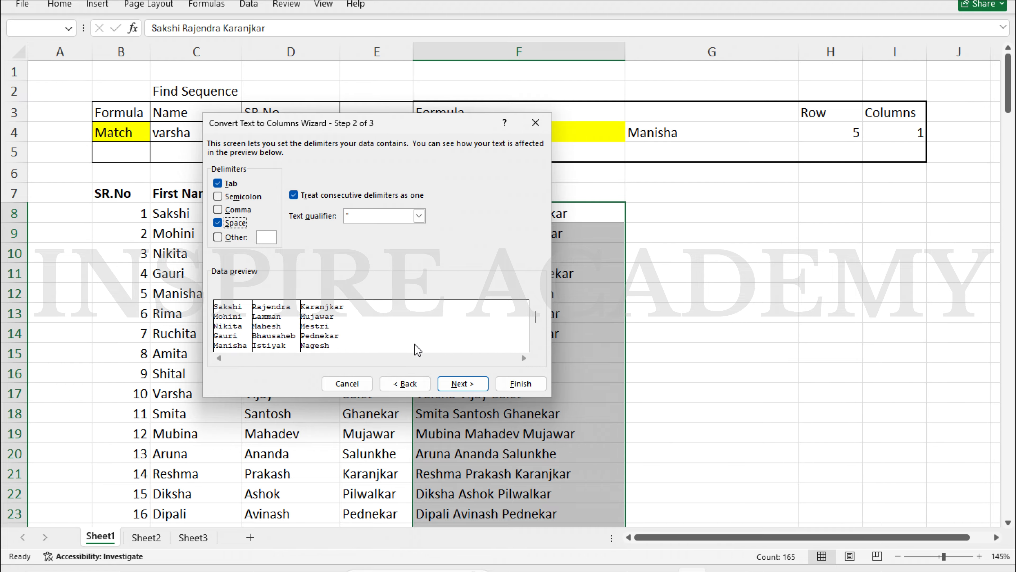
pyautogui.click(461, 384)
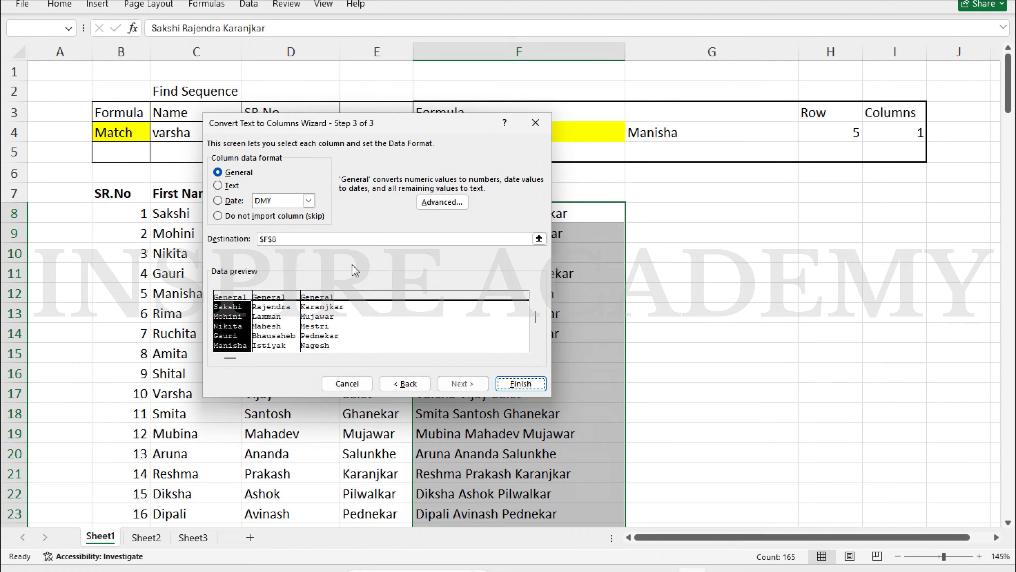
pyautogui.click(348, 239)
pyautogui.press('BackSpace')
pyautogui.press('BackSpace')
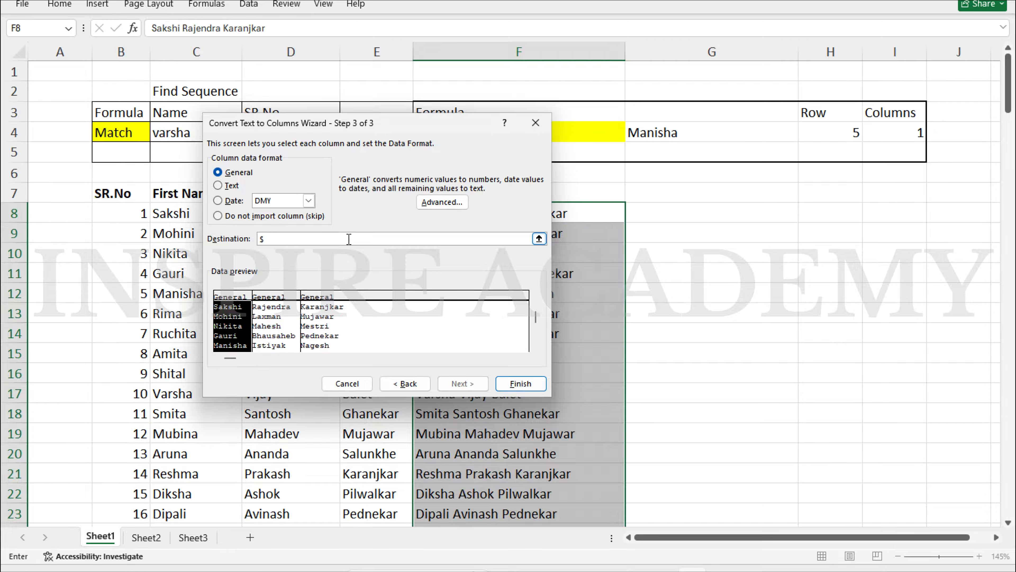
pyautogui.click(518, 384)
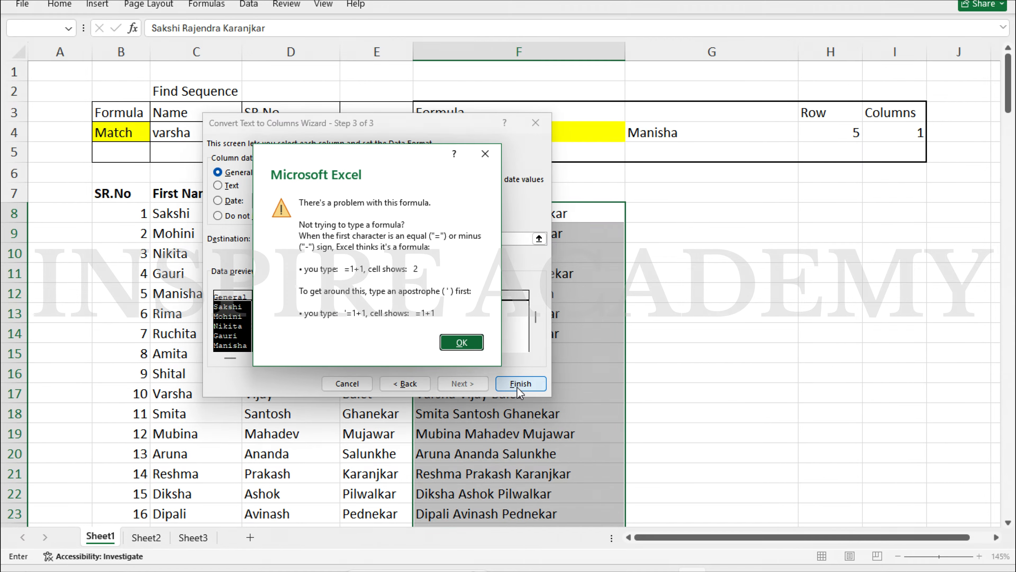
pyautogui.press('Return')
pyautogui.press('BackSpace')
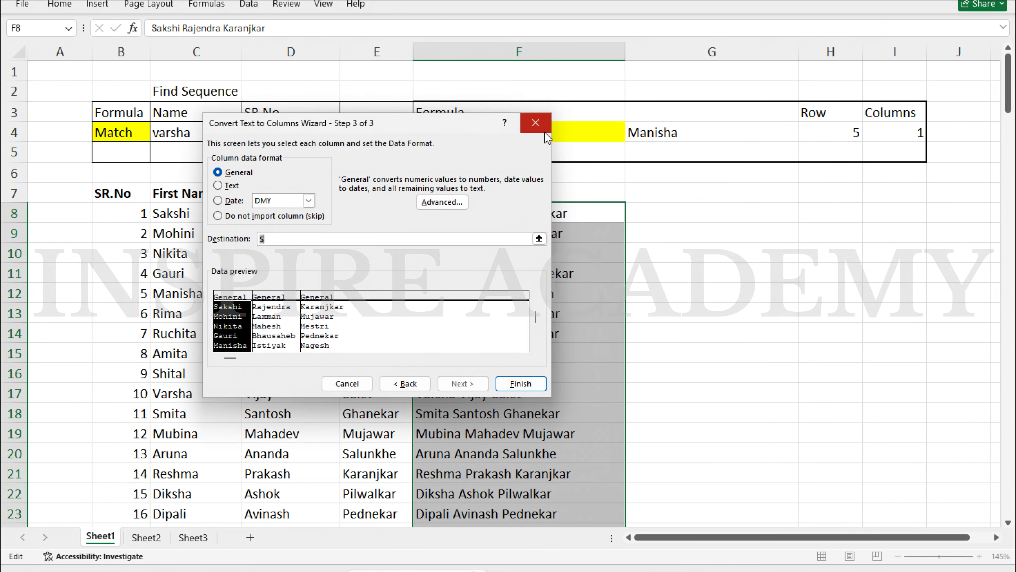
pyautogui.click(536, 122)
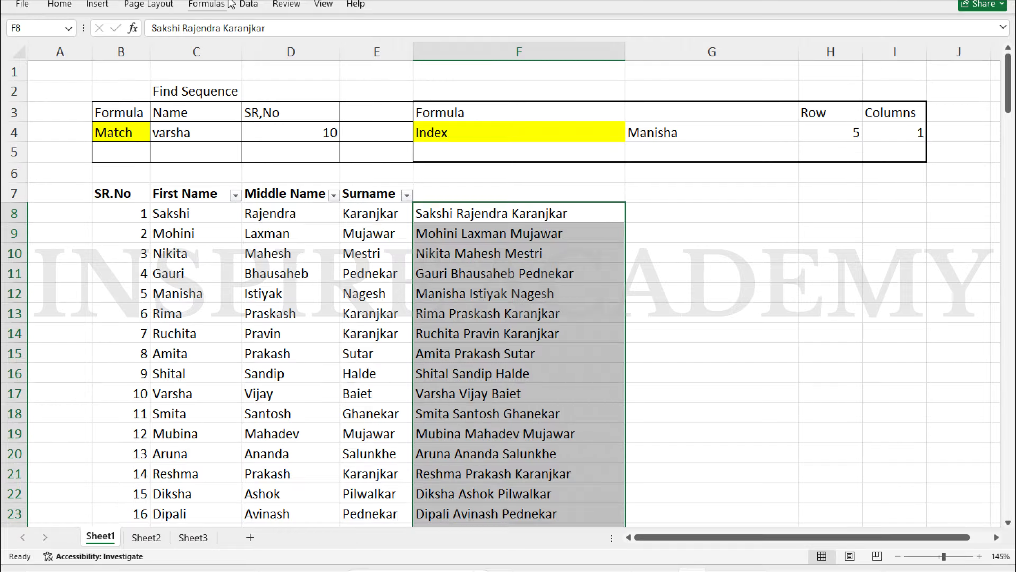
pyautogui.click(245, 4)
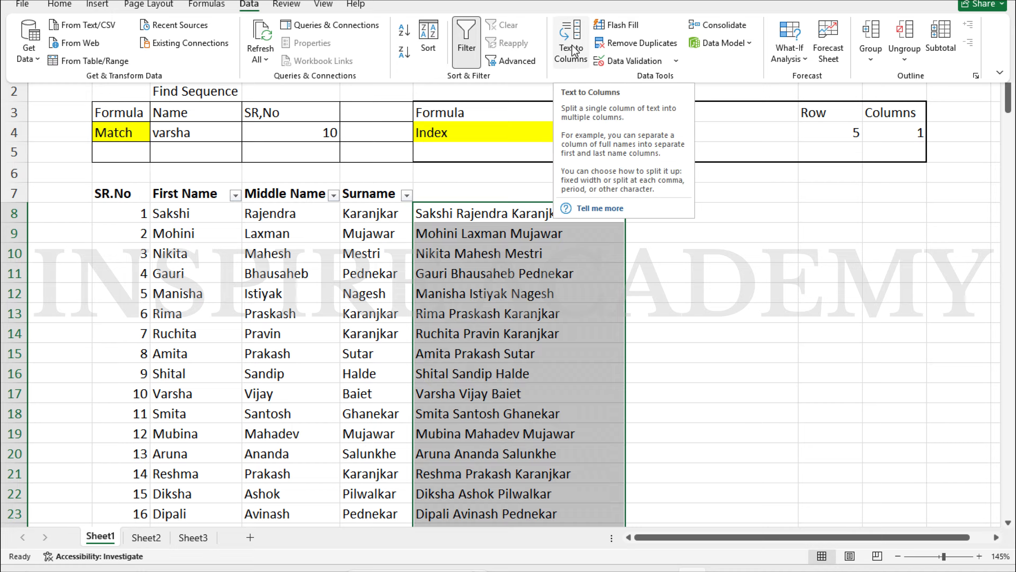
pyautogui.click(575, 30)
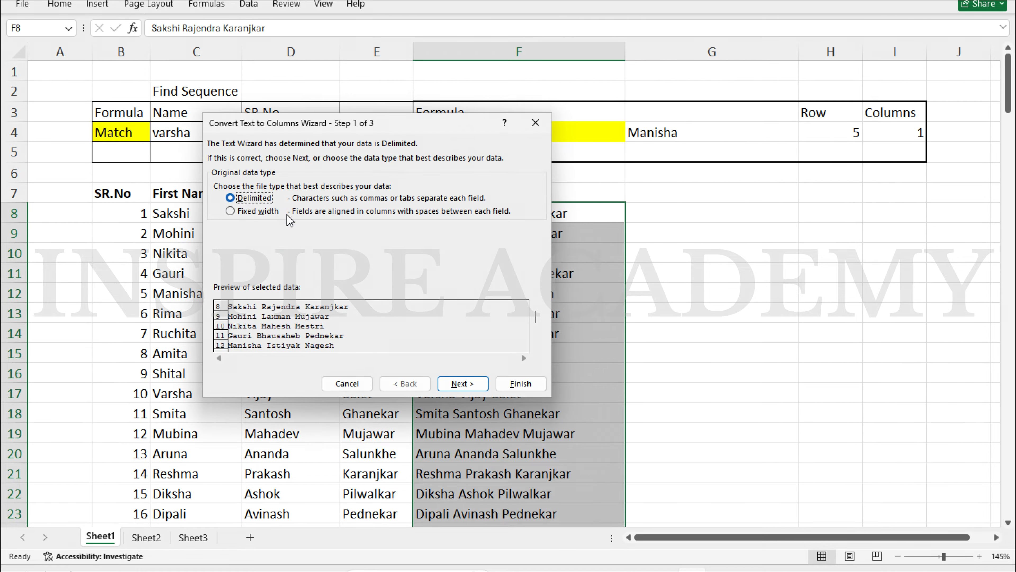
pyautogui.click(462, 384)
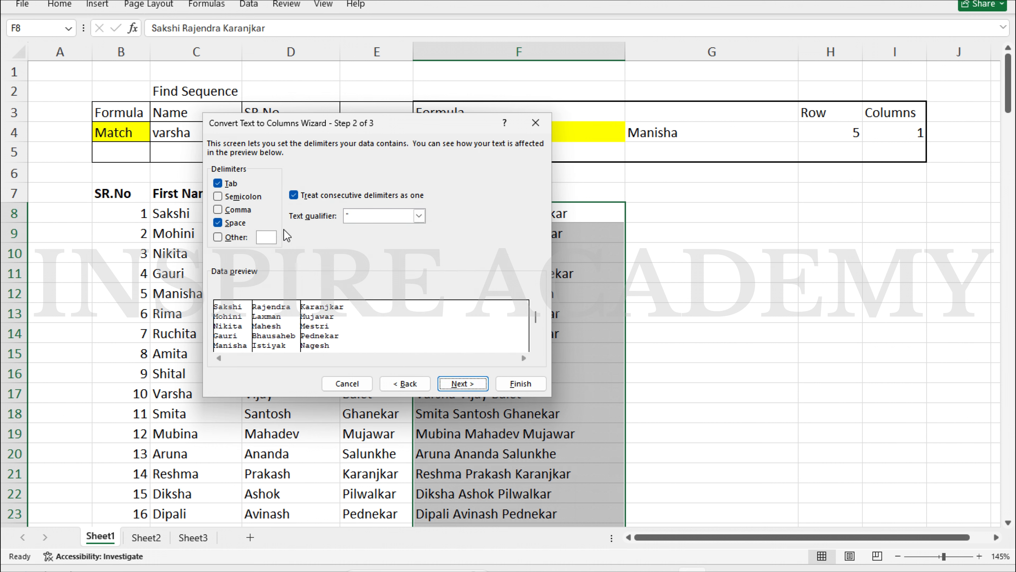
pyautogui.click(462, 383)
pyautogui.click(519, 384)
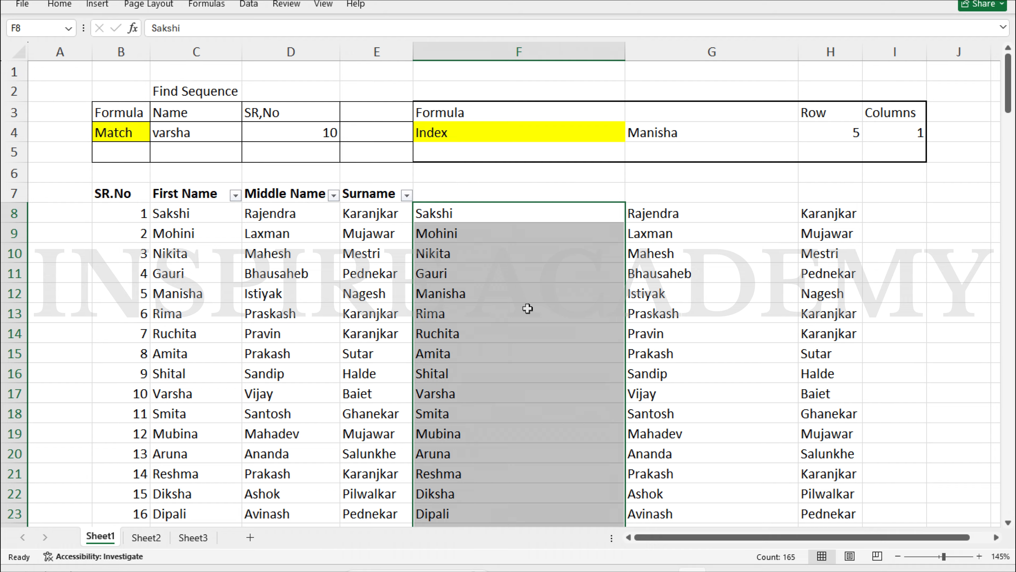
pyautogui.hotkey('ctrl', 'z')
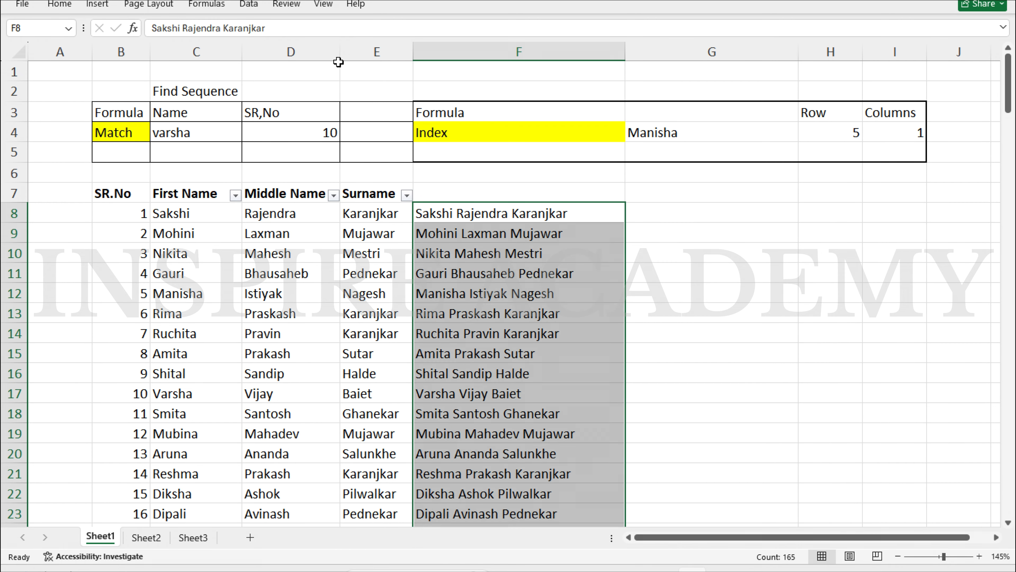
# Split the full names at spaces with Text to Columns, destination G8
pyautogui.click(247, 7)
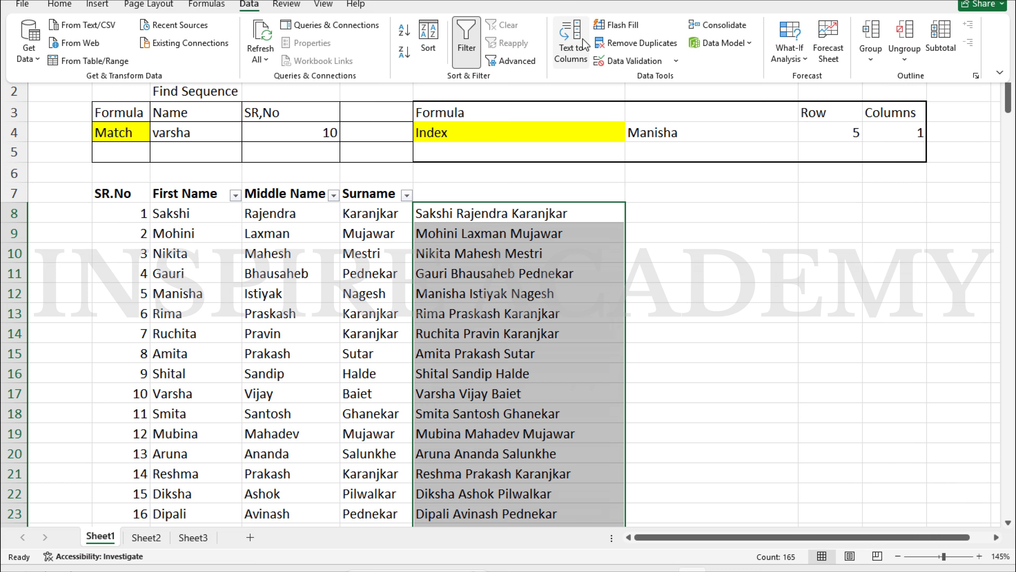
pyautogui.click(571, 40)
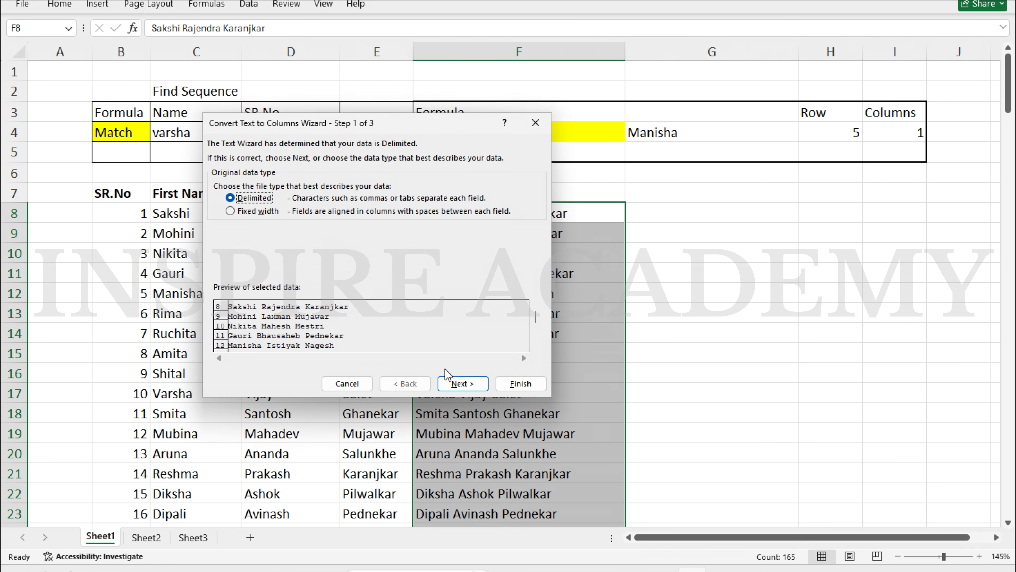
pyautogui.click(455, 385)
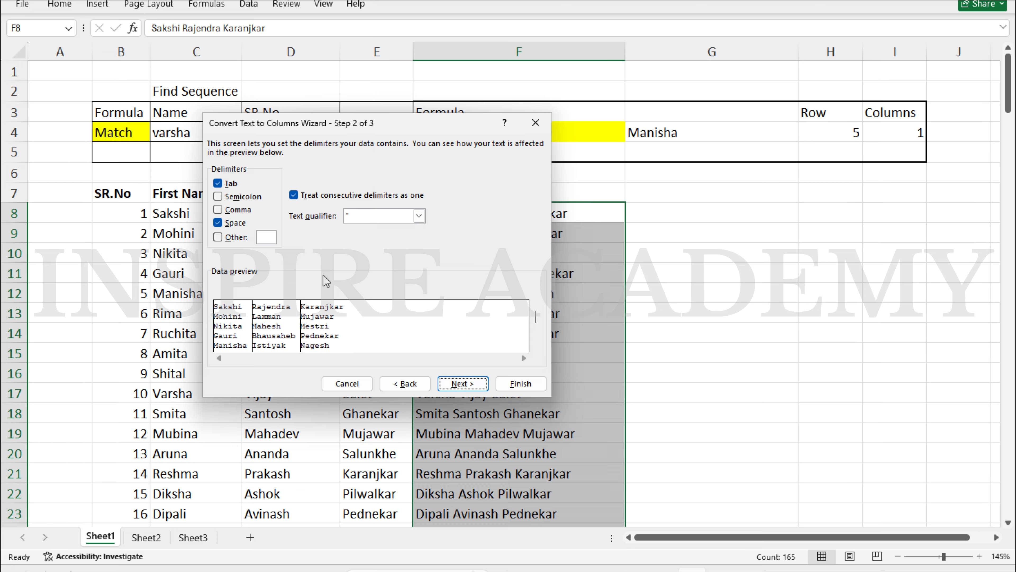
pyautogui.click(463, 385)
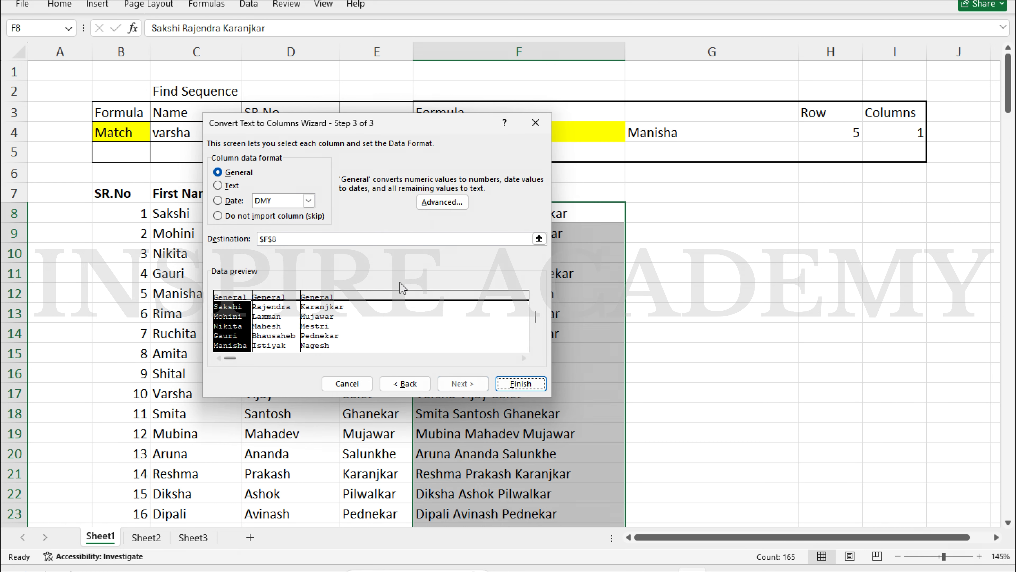
pyautogui.click(371, 239)
pyautogui.press('BackSpace')
pyautogui.press('BackSpace')
pyautogui.press('BackSpace')
pyautogui.press('BackSpace')
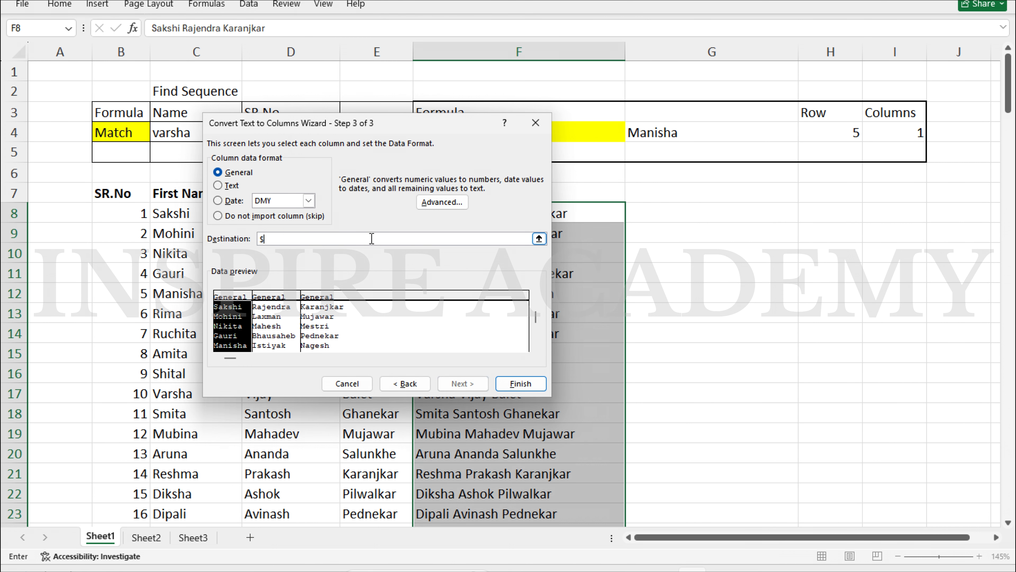
pyautogui.moveTo(411, 127); pyautogui.dragTo(746, 119)
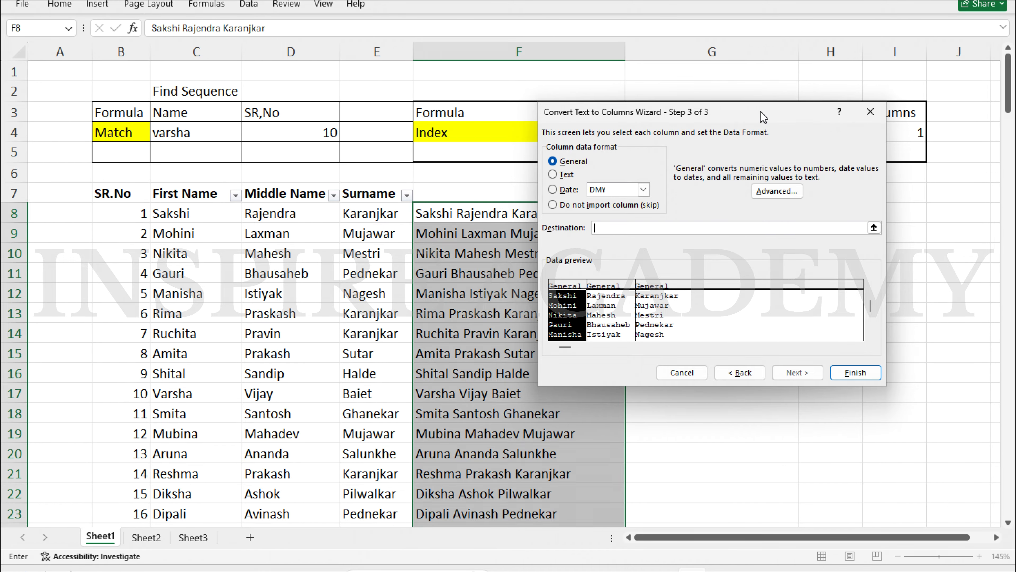
pyautogui.moveTo(762, 112); pyautogui.dragTo(375, 30)
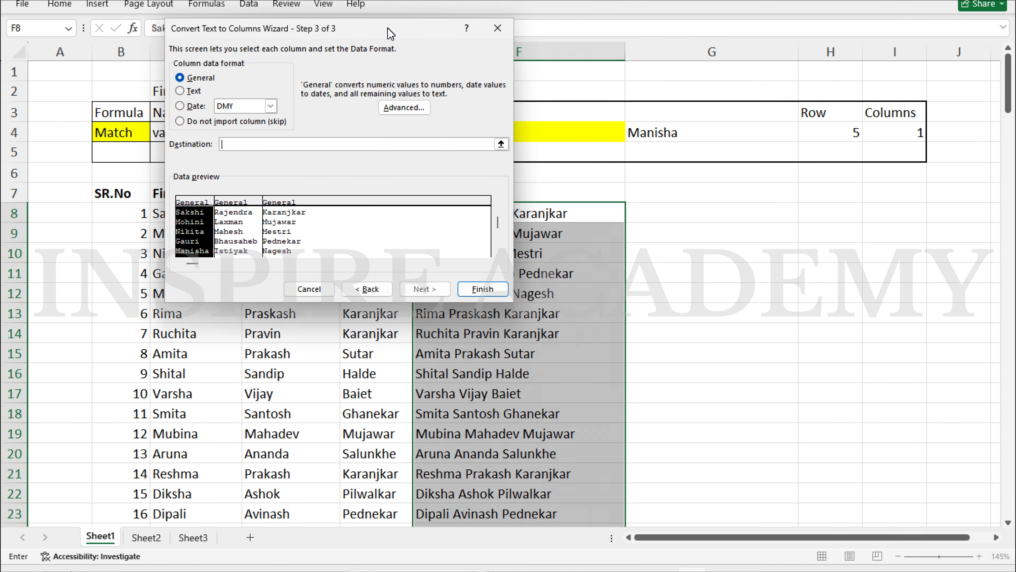
pyautogui.click(675, 214)
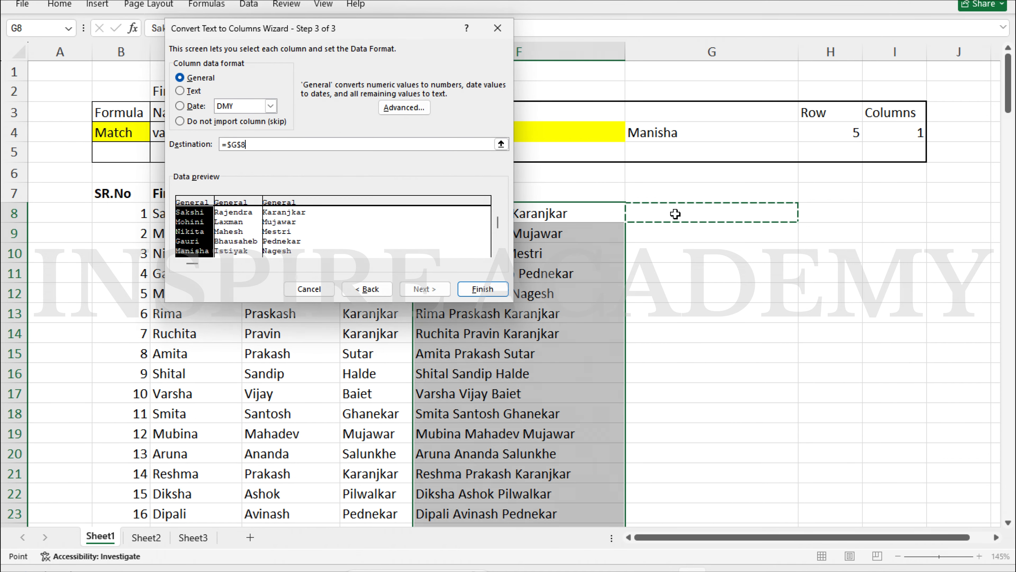
pyautogui.click(483, 289)
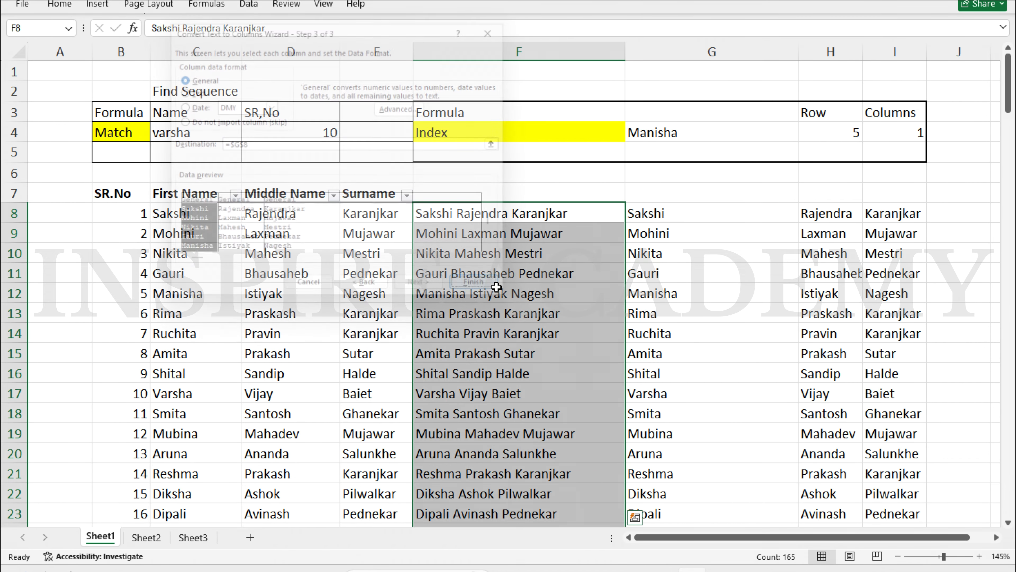
# Select F8:I8 to review the split name parts, then move to Sheet2
pyautogui.scroll(-13, 537, 319)
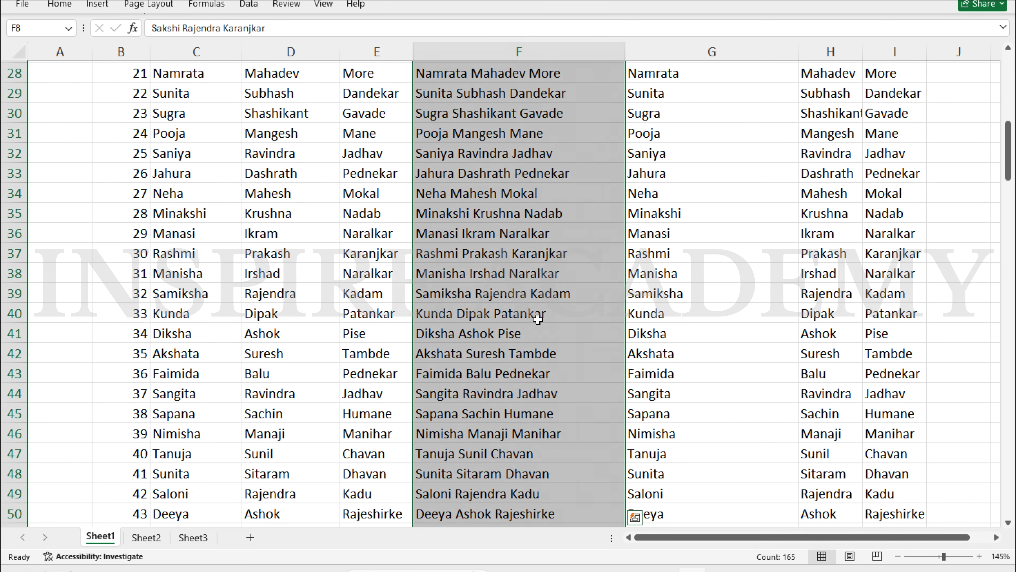
pyautogui.scroll(9, 537, 319)
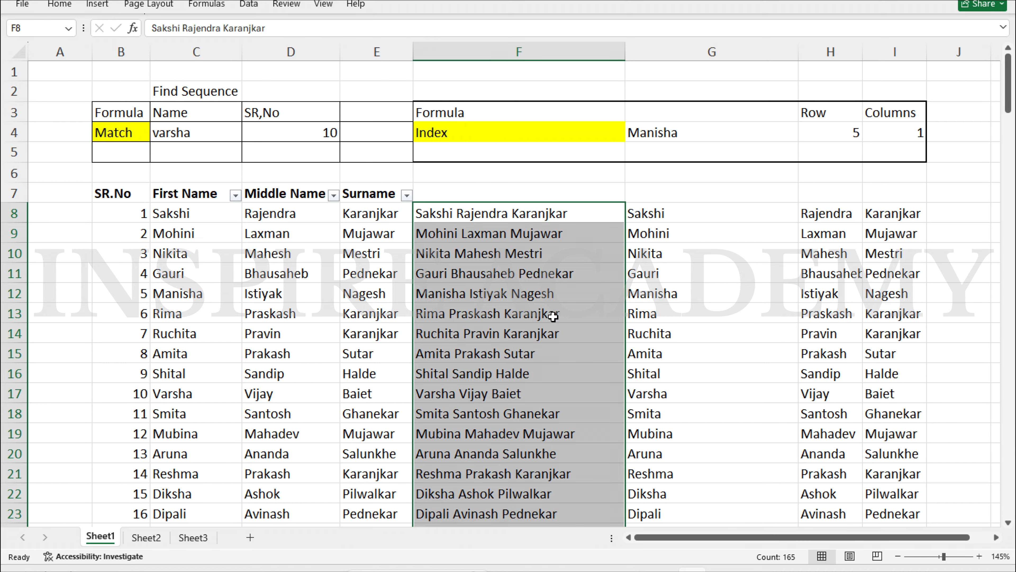
pyautogui.click(558, 258)
pyautogui.click(538, 213)
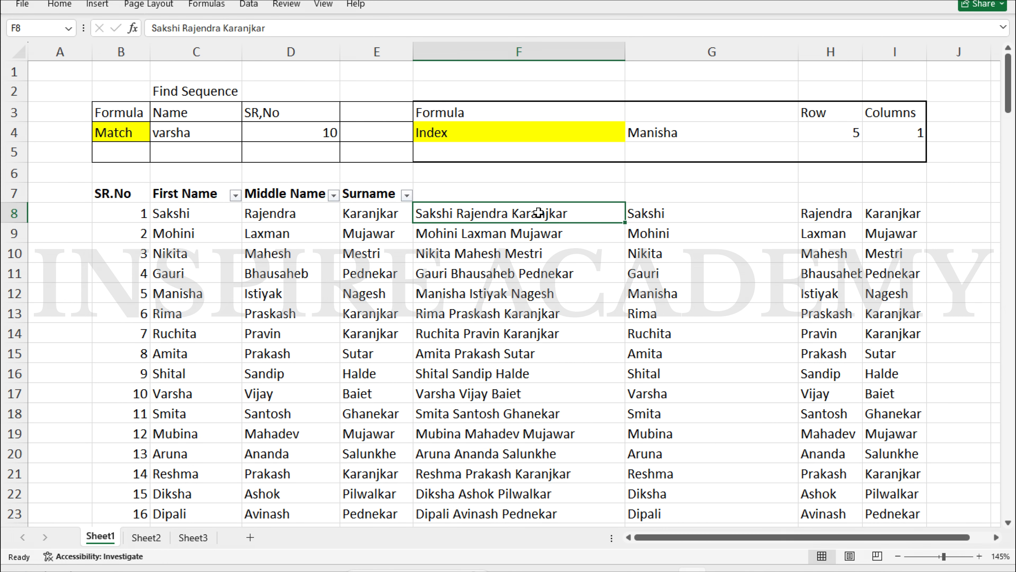
pyautogui.hotkey('ctrl', 'shift', 'Right')
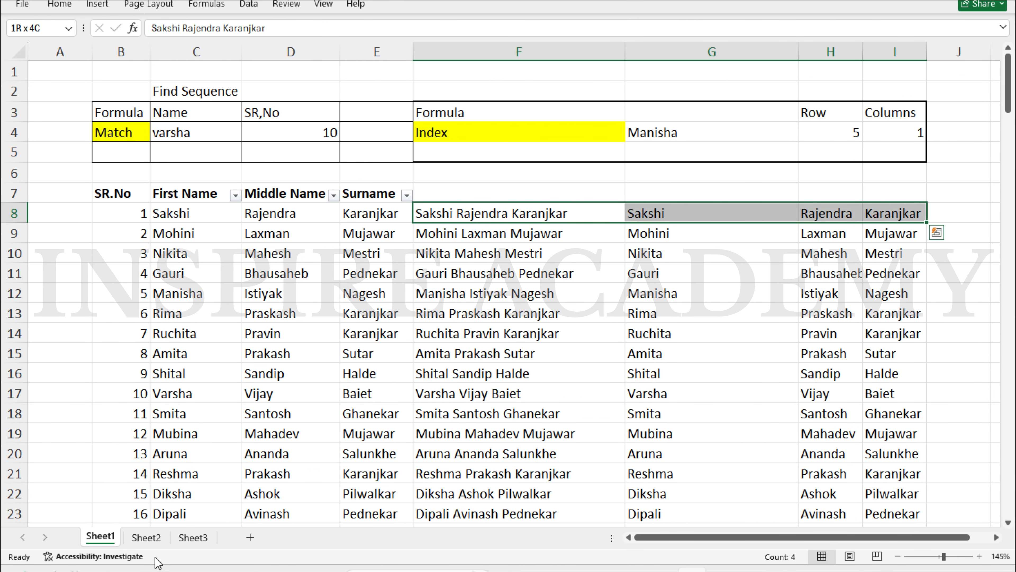
pyautogui.click(148, 537)
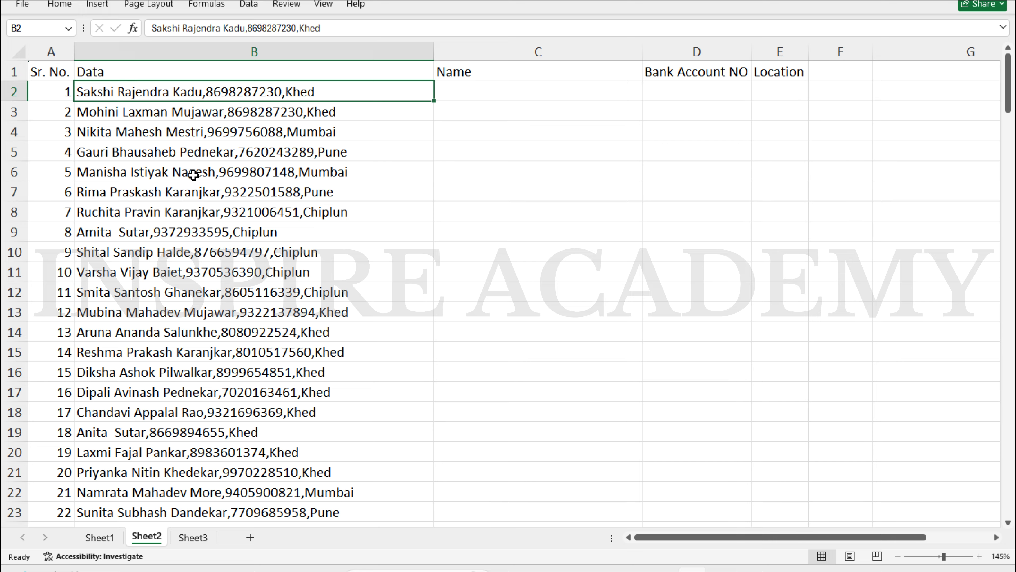
# Select Data entries B2:B172 after noting the empty Name, Bank Account NO and Location columns
pyautogui.hotkey('ctrl', 'shift', 'Down')
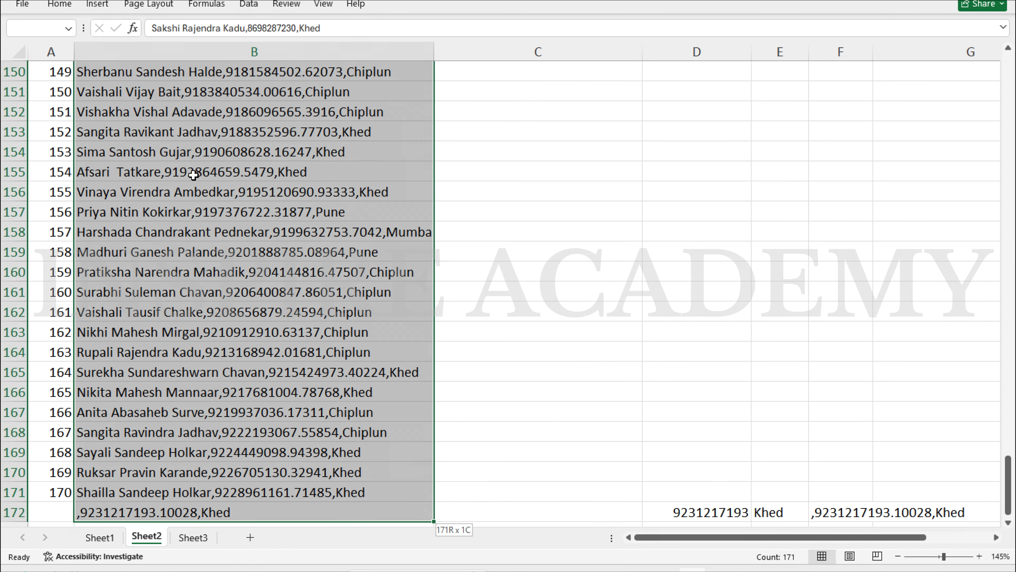
pyautogui.hotkey('ctrl', 'shift', 'Up')
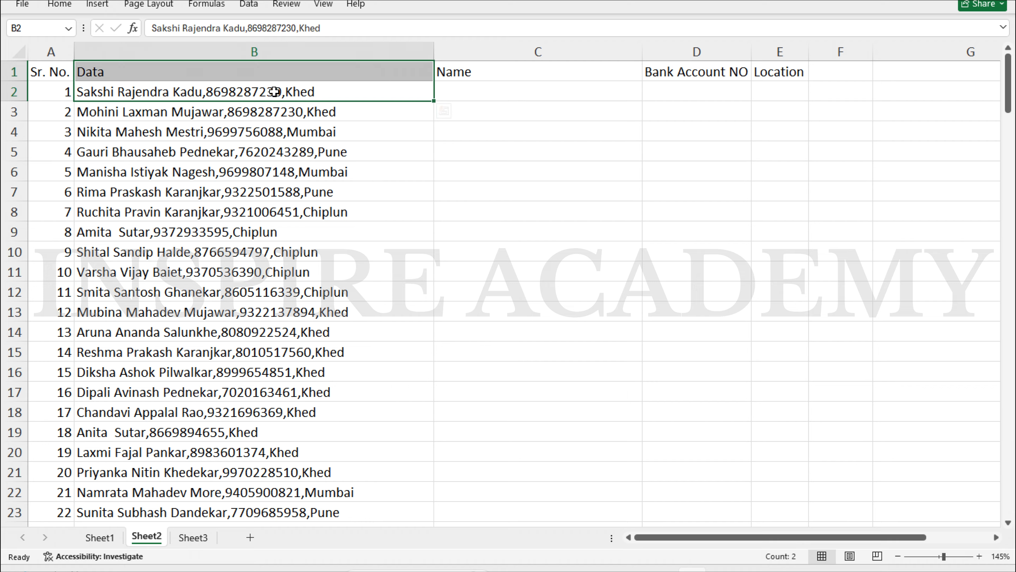
pyautogui.click(515, 79)
pyautogui.click(517, 87)
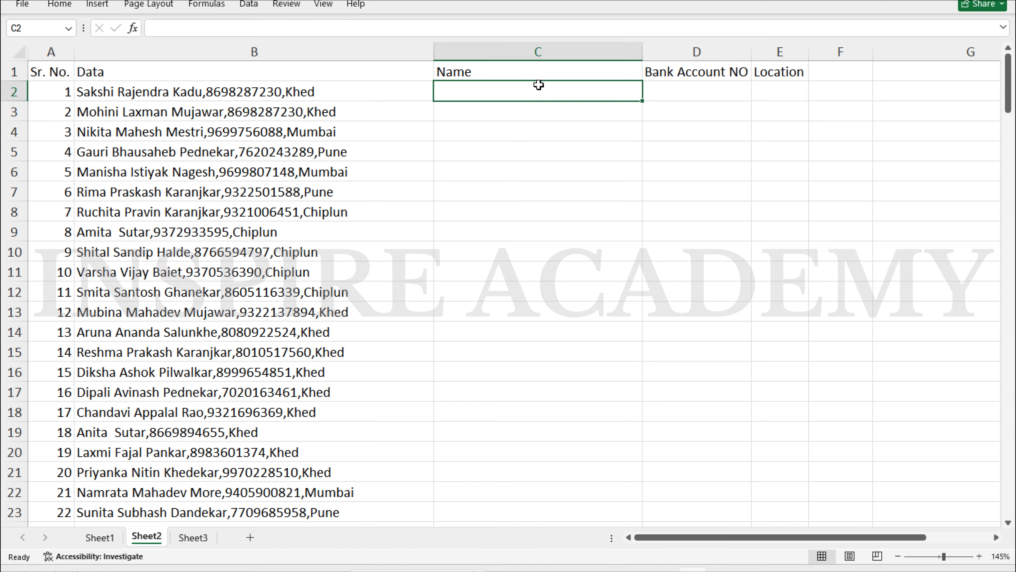
pyautogui.click(664, 93)
pyautogui.click(781, 93)
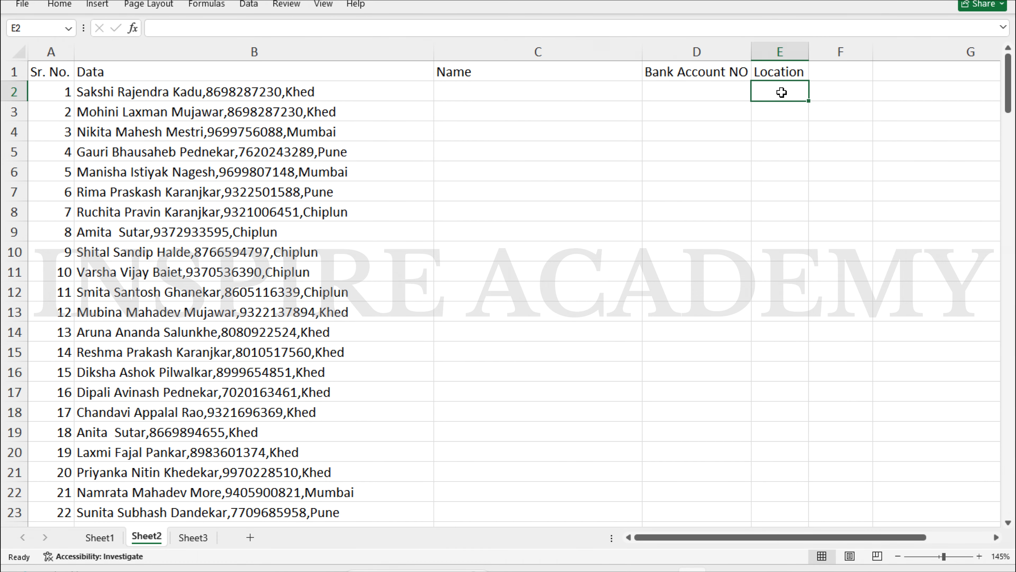
pyautogui.click(330, 92)
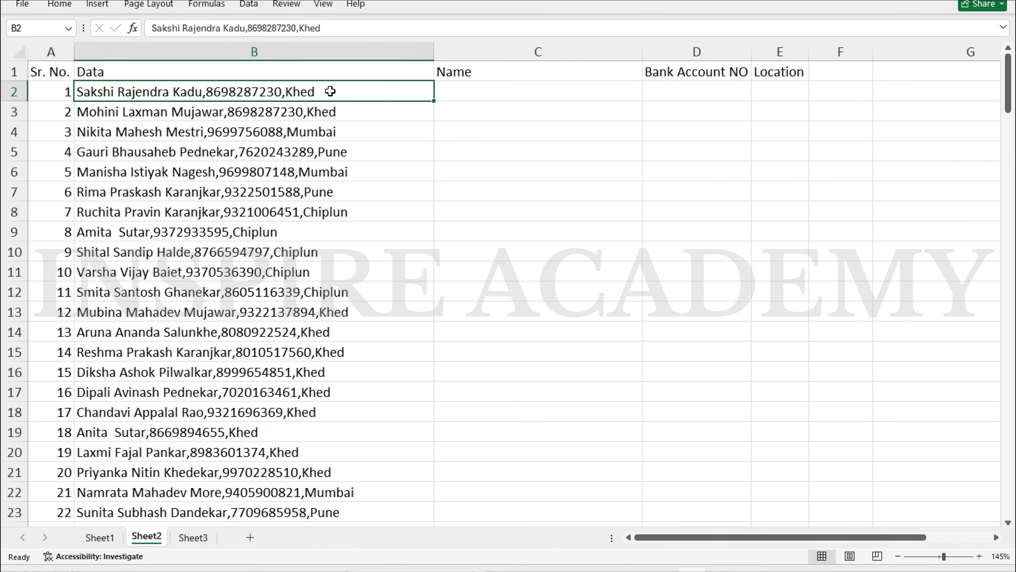
pyautogui.hotkey('ctrl', 'shift', 'Down')
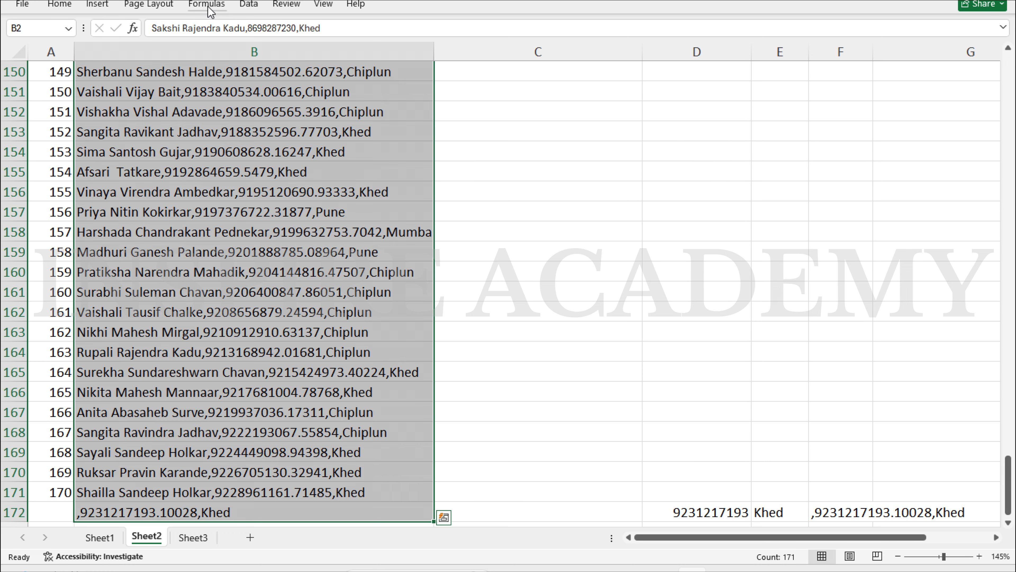
# Start Text to Columns on the Data entries with comma as the only delimiter
pyautogui.click(249, 5)
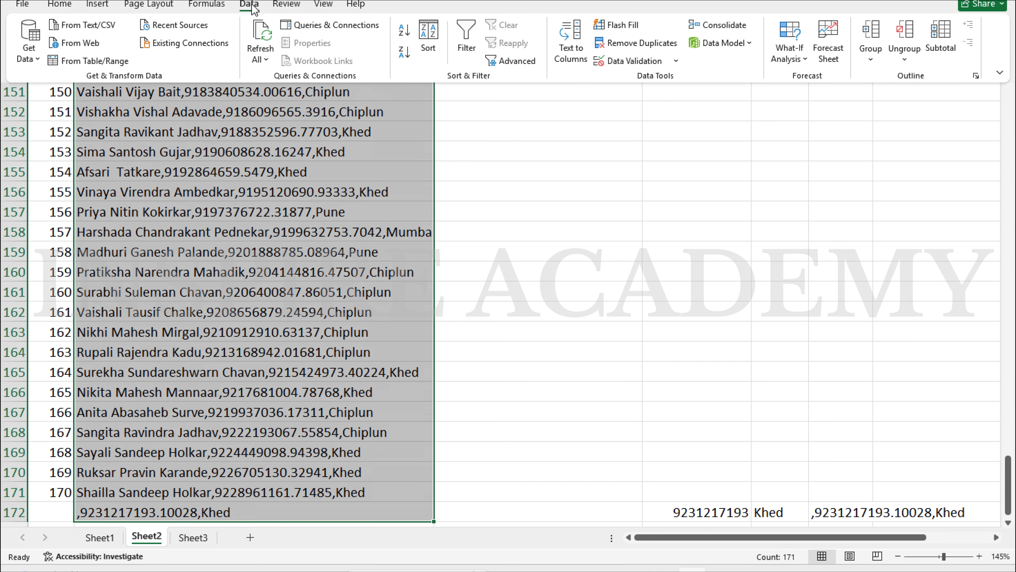
pyautogui.click(566, 41)
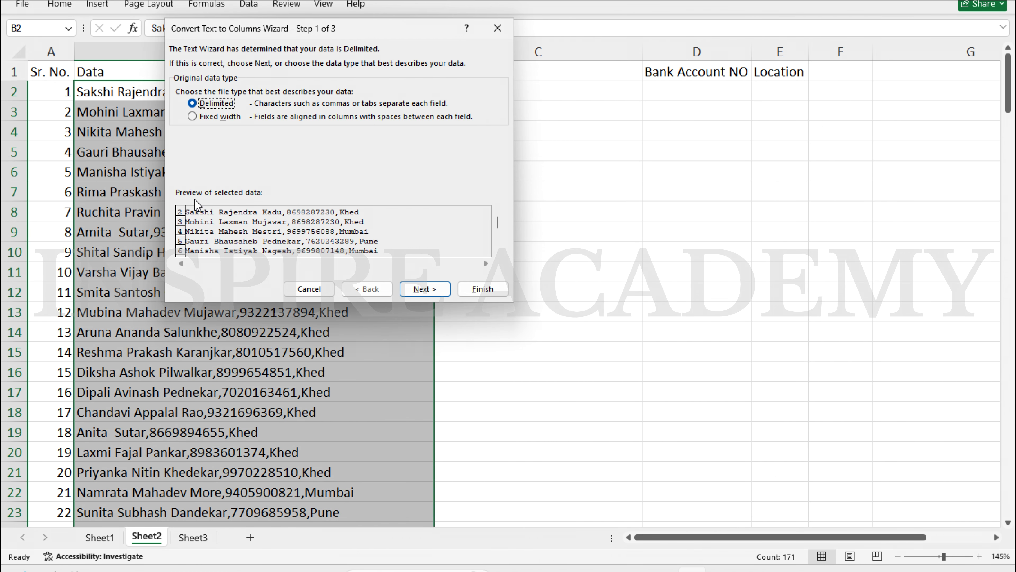
pyautogui.click(424, 288)
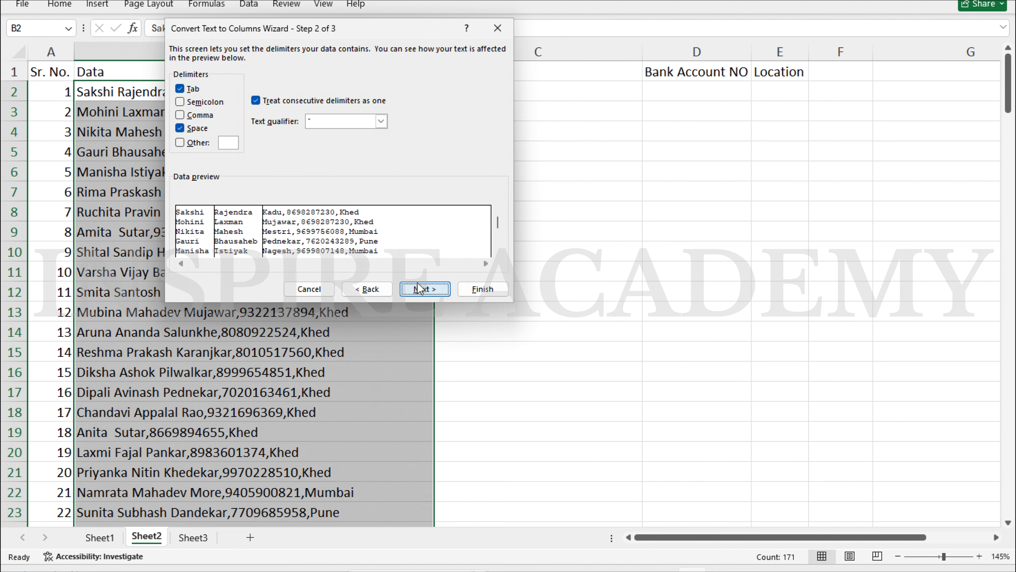
pyautogui.click(180, 128)
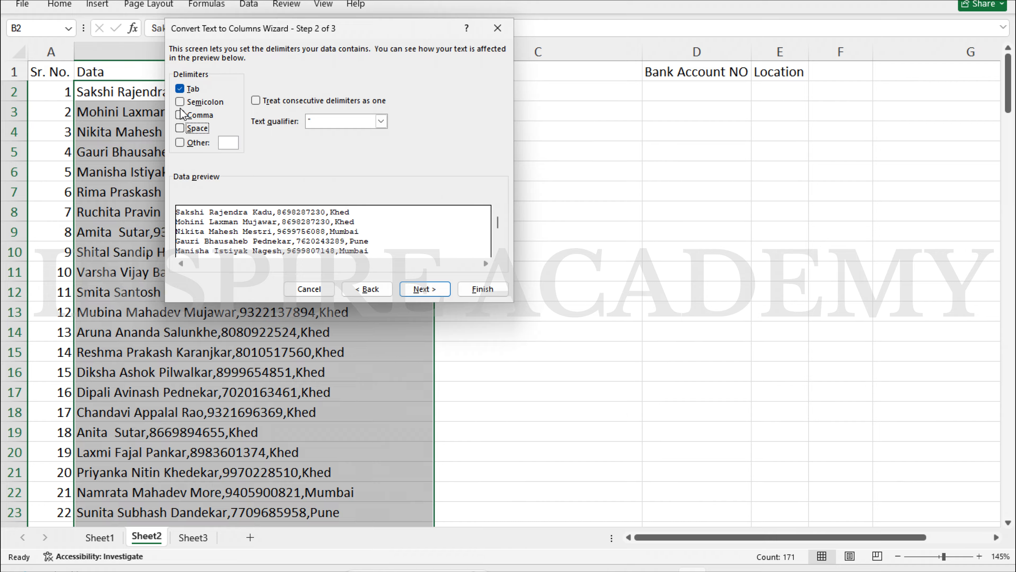
pyautogui.click(180, 115)
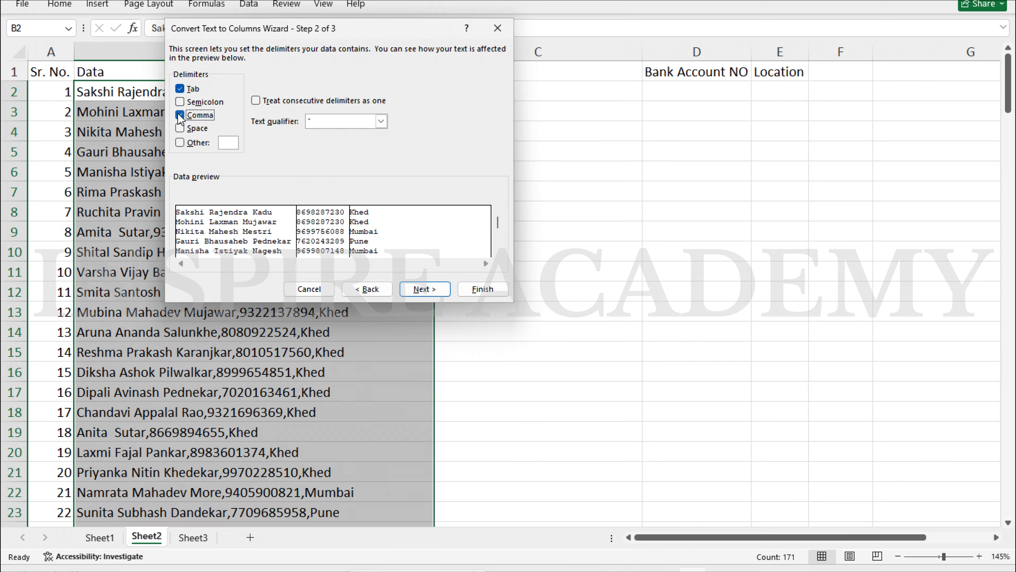
pyautogui.click(181, 90)
pyautogui.click(411, 291)
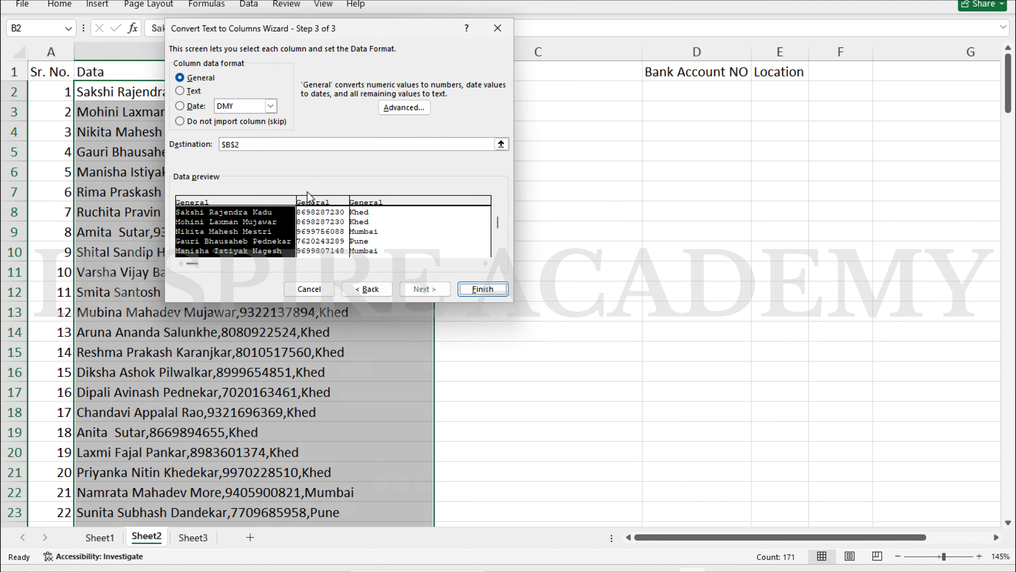
# Send the split results to C2, replace existing cells, and check the filled rows
pyautogui.click(294, 143)
pyautogui.press('BackSpace')
pyautogui.press('BackSpace')
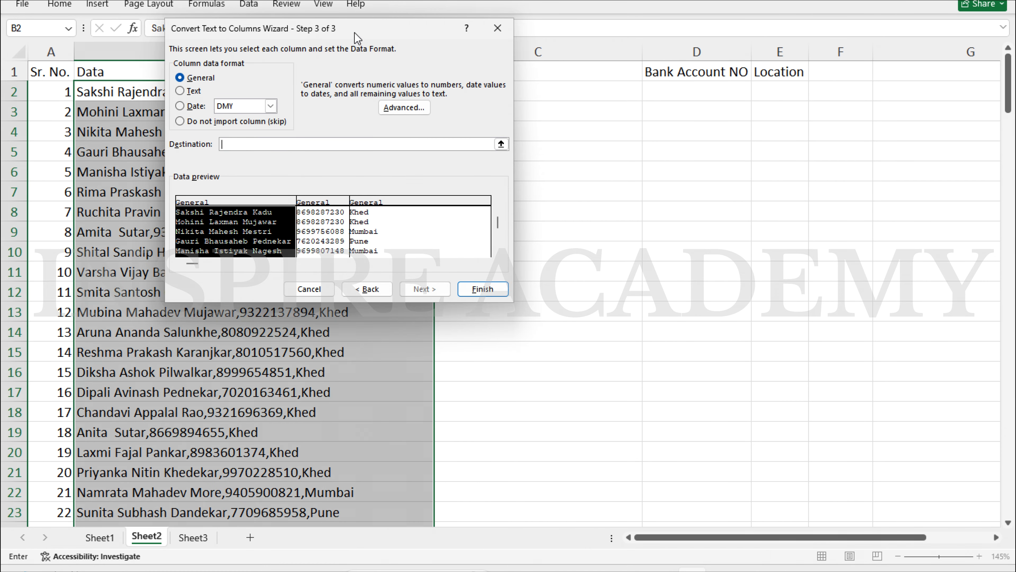
pyautogui.moveTo(357, 38); pyautogui.dragTo(220, 156)
pyautogui.click(561, 96)
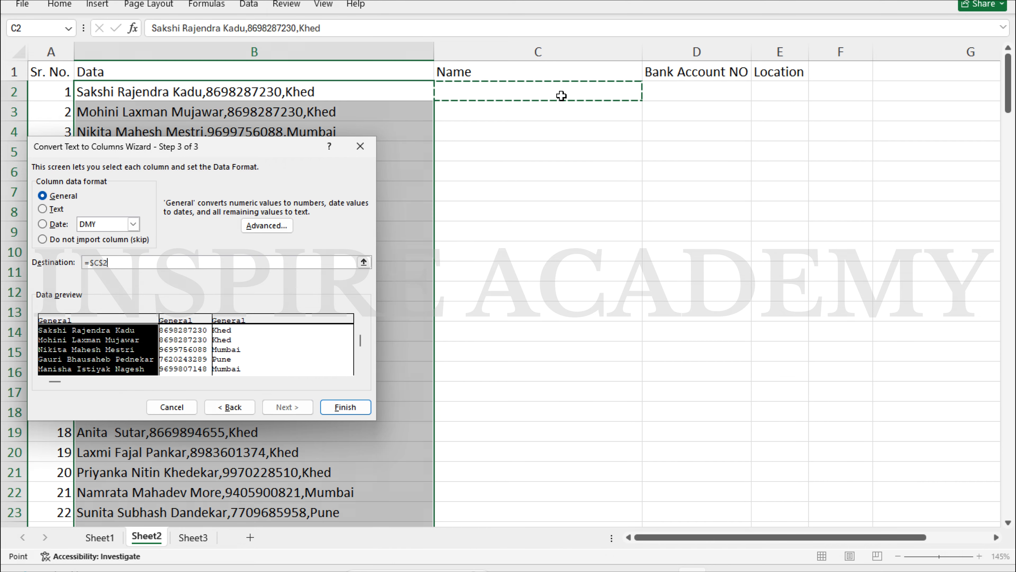
pyautogui.click(358, 407)
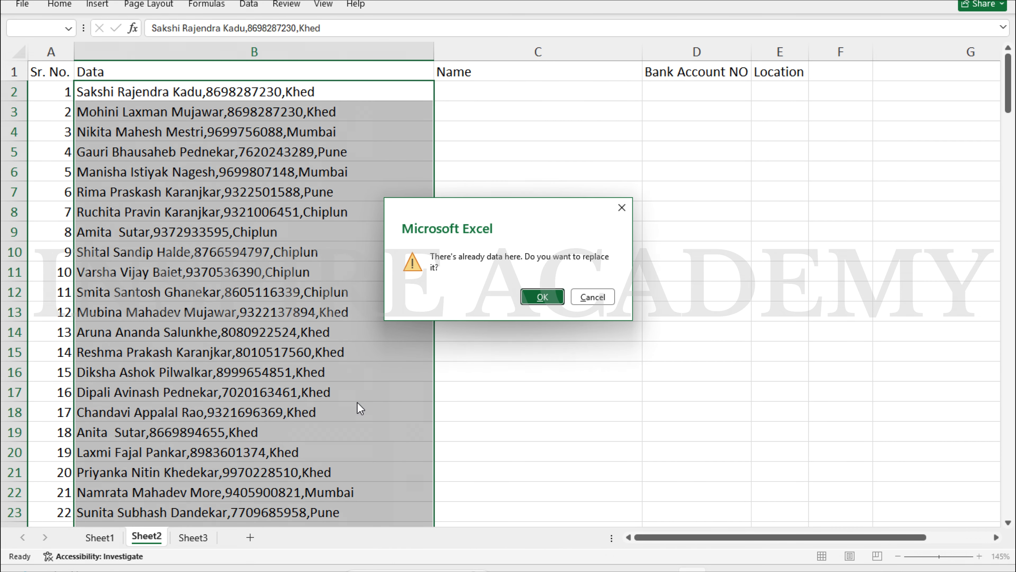
pyautogui.click(542, 294)
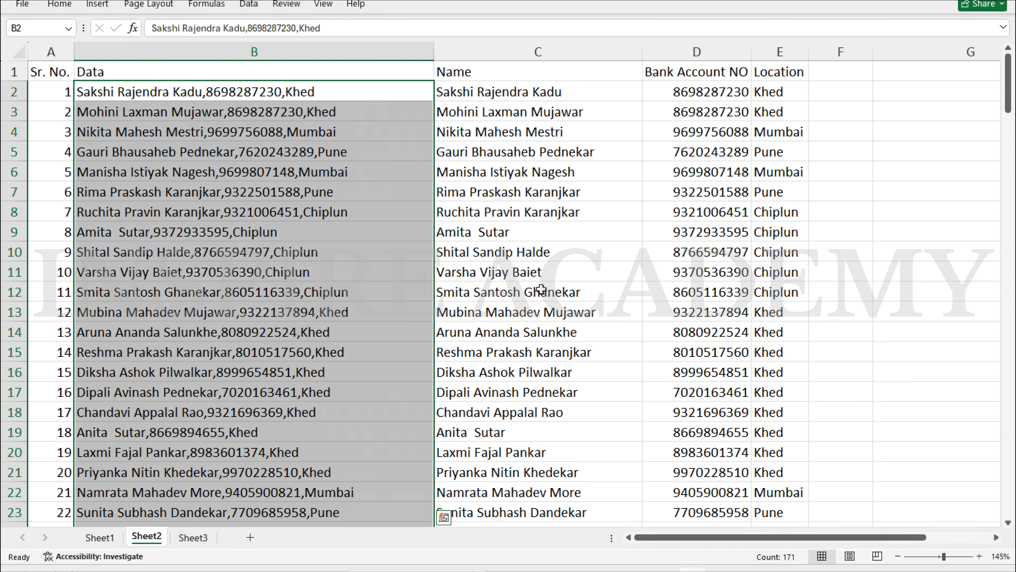
pyautogui.scroll(-13, 506, 365)
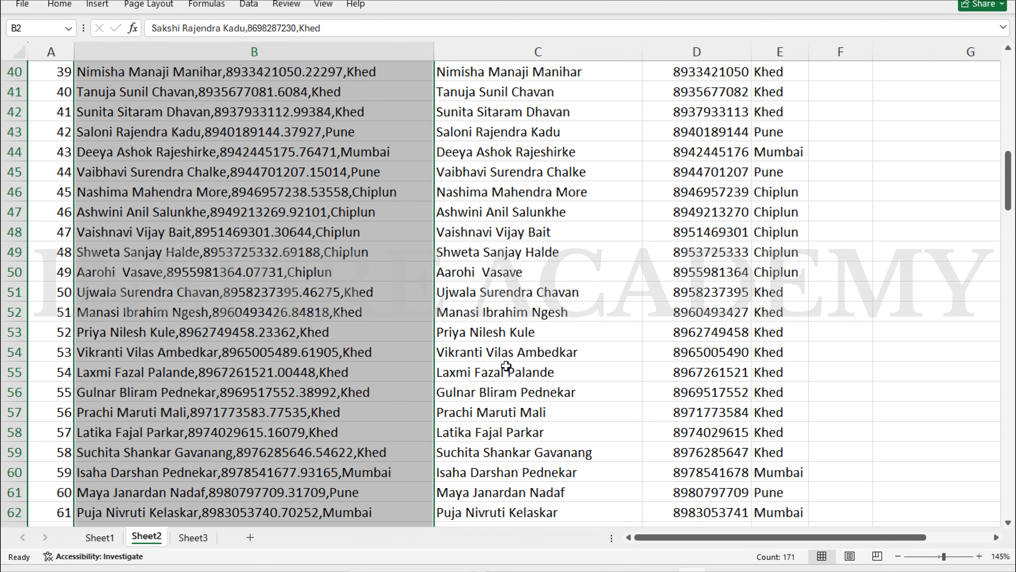
pyautogui.scroll(-20, 506, 365)
pyautogui.click(562, 424)
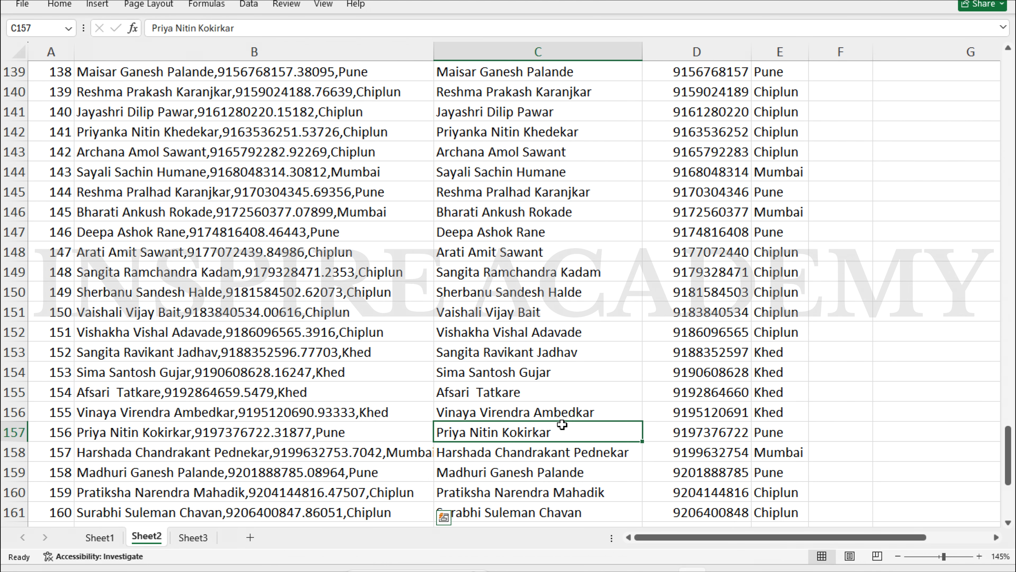
pyautogui.scroll(-8, 666, 419)
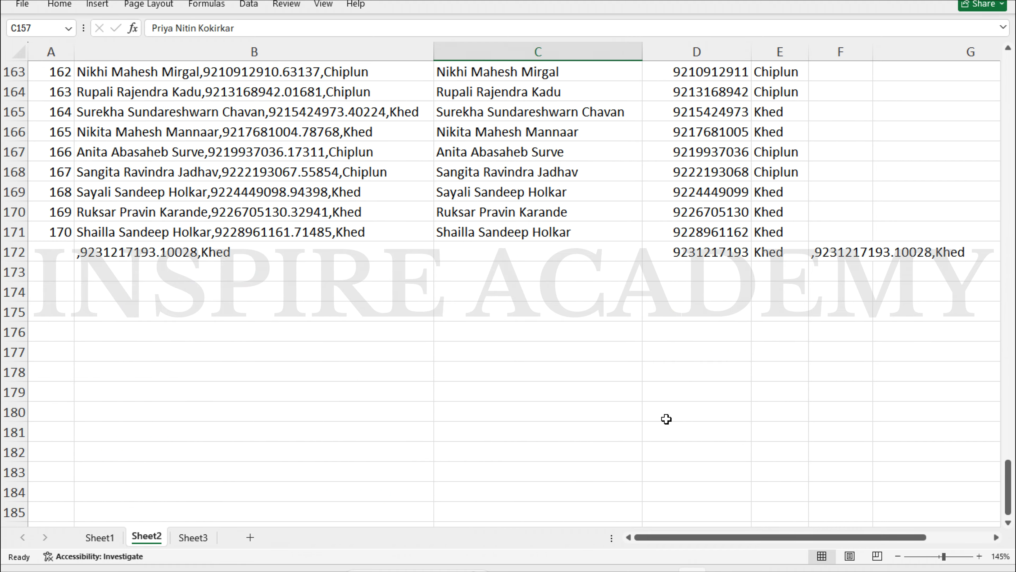
pyautogui.scroll(20, 666, 418)
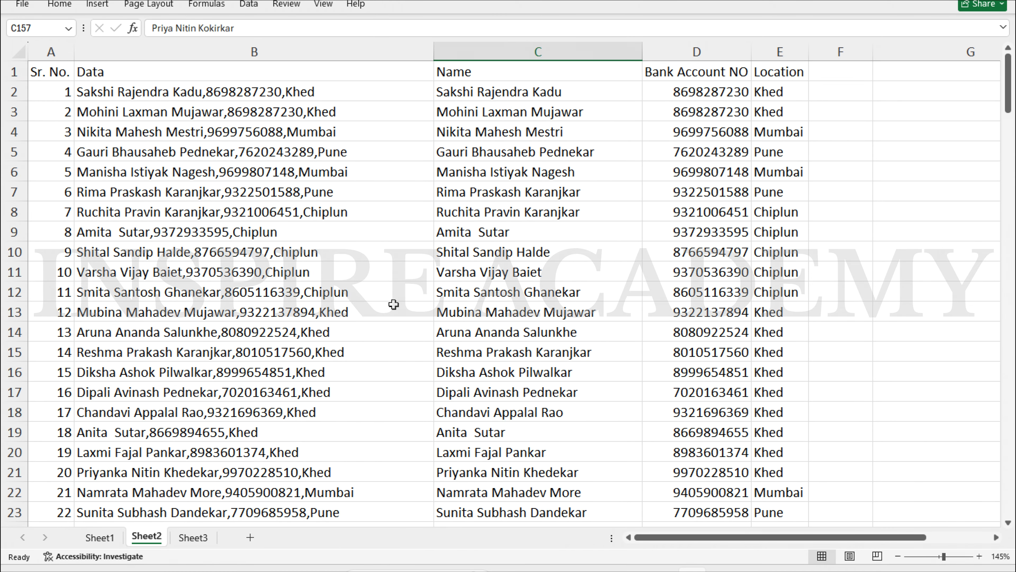
# Open Sheet3 and select cell D4 beside product code 1098
pyautogui.click(193, 537)
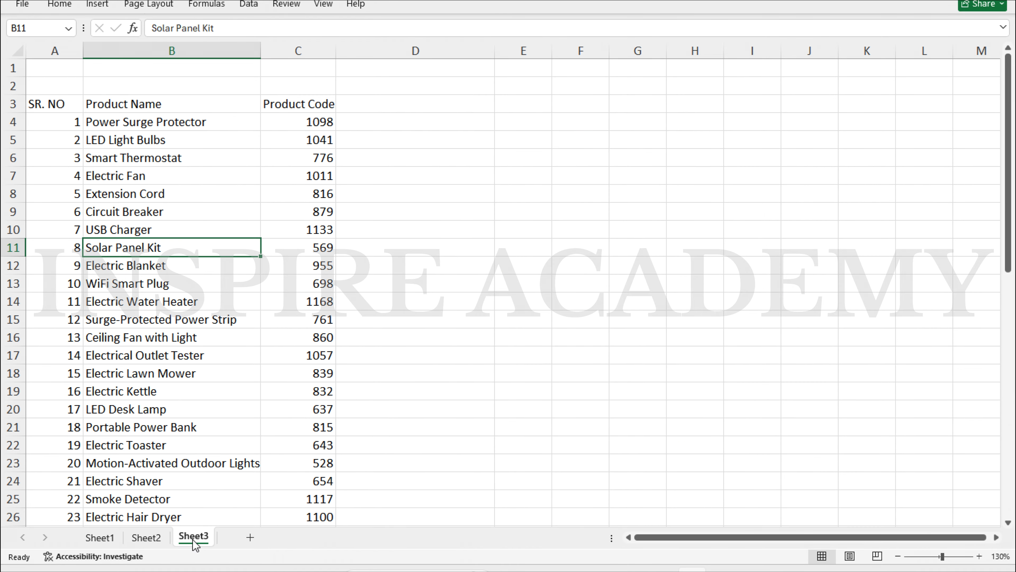
pyautogui.click(374, 119)
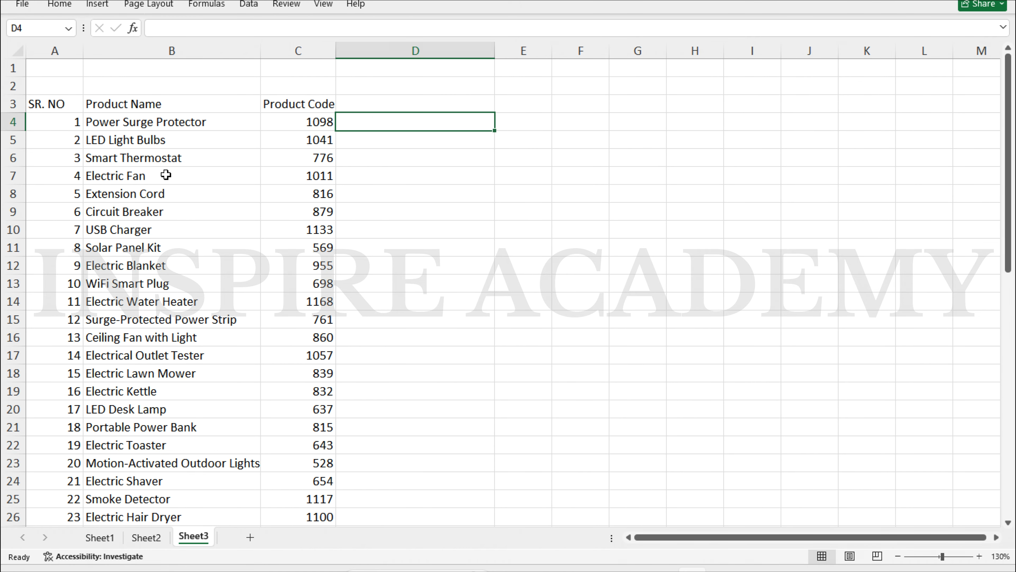
pyautogui.scroll(-14, 166, 175)
pyautogui.scroll(14, 166, 175)
pyautogui.click(295, 124)
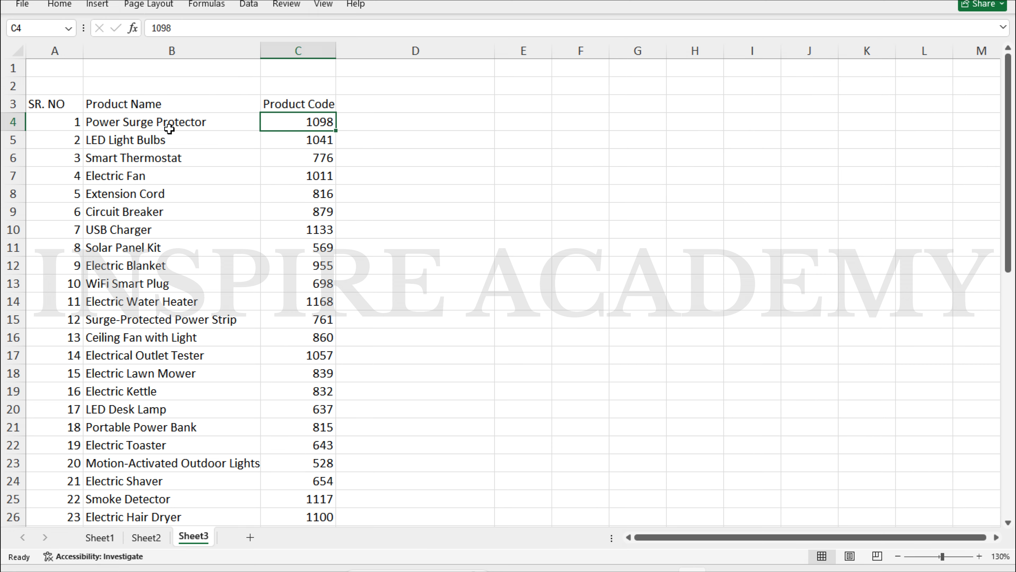
pyautogui.click(406, 123)
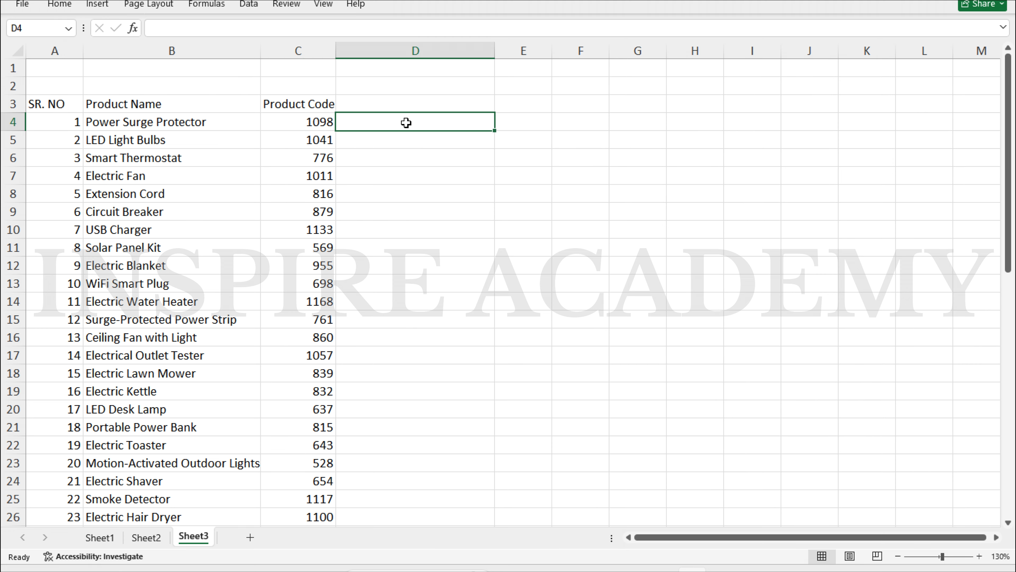
# Enter =CONCAT(C4,"@",B4) in D4 to build the code@name value
pyautogui.write('=con')
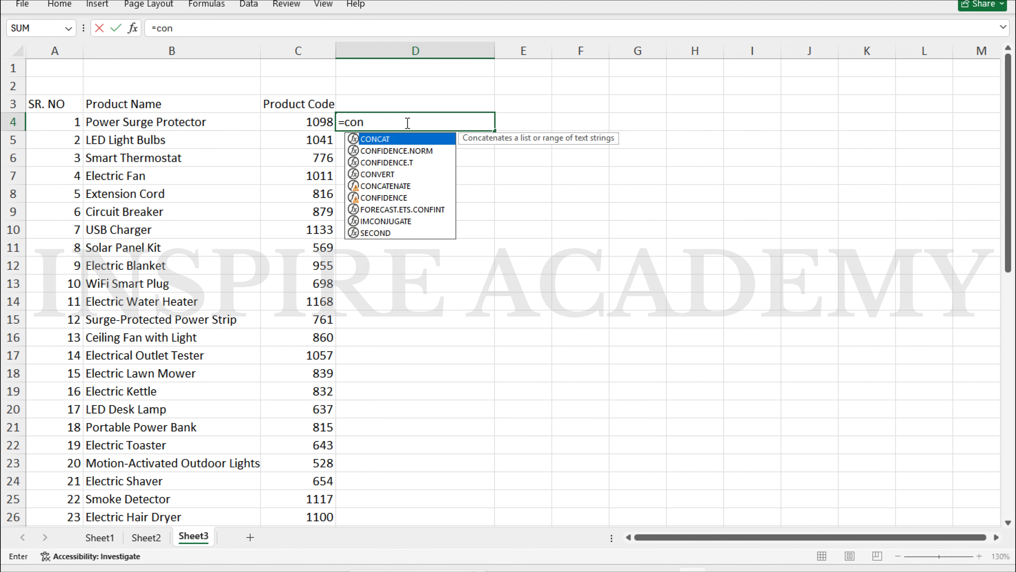
pyautogui.press('Tab')
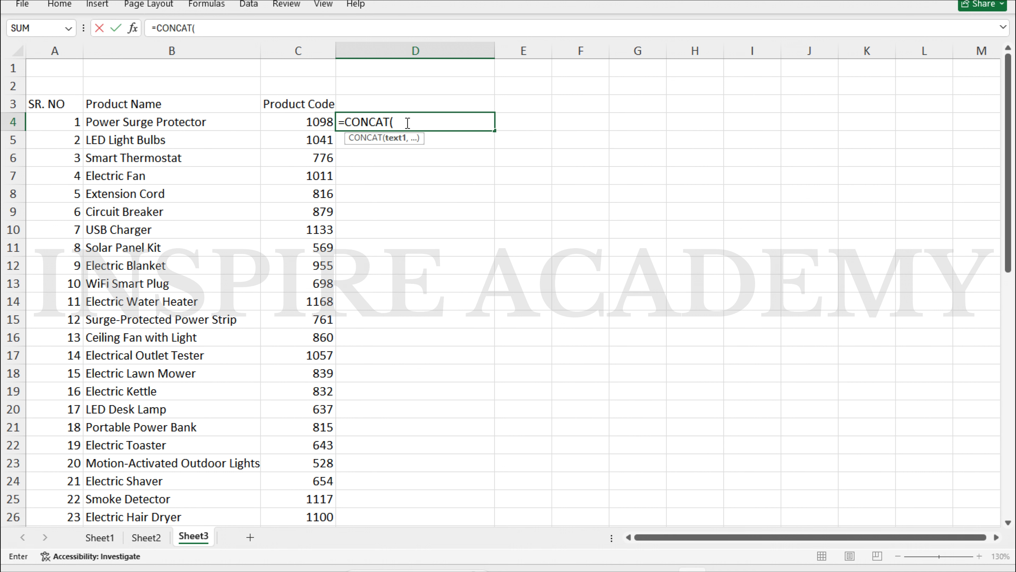
pyautogui.press('Left')
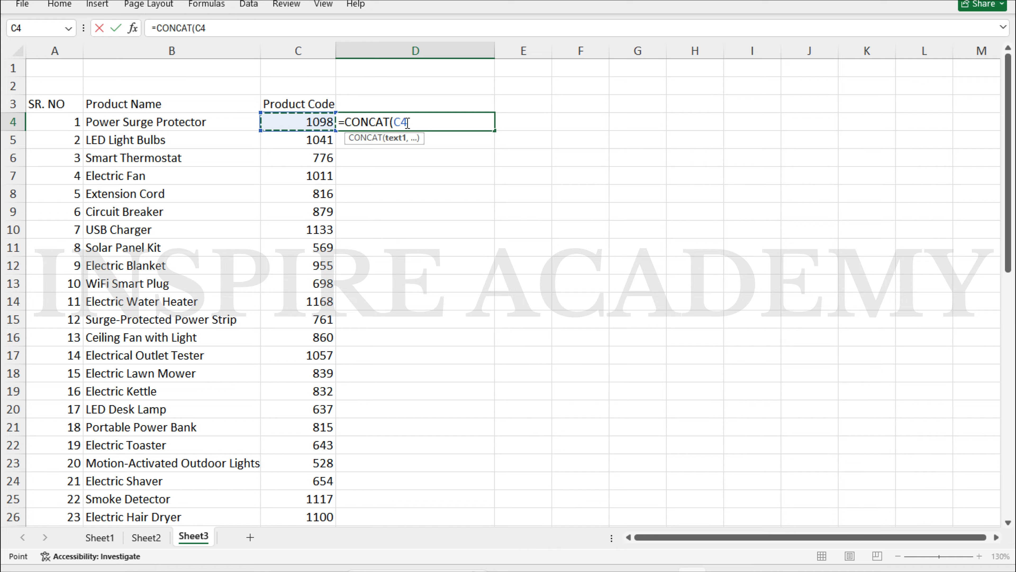
pyautogui.write(',')
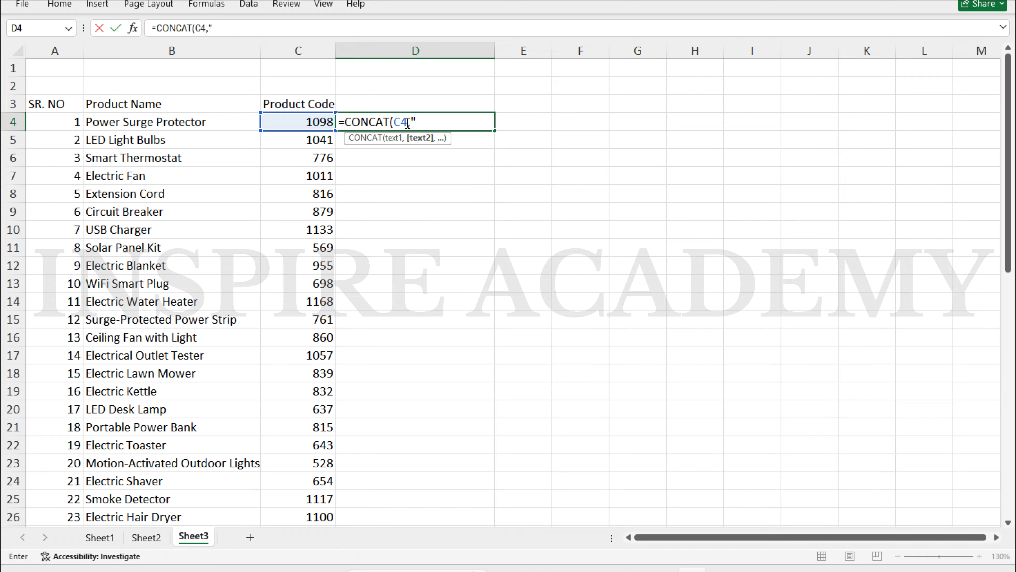
pyautogui.write('"@",')
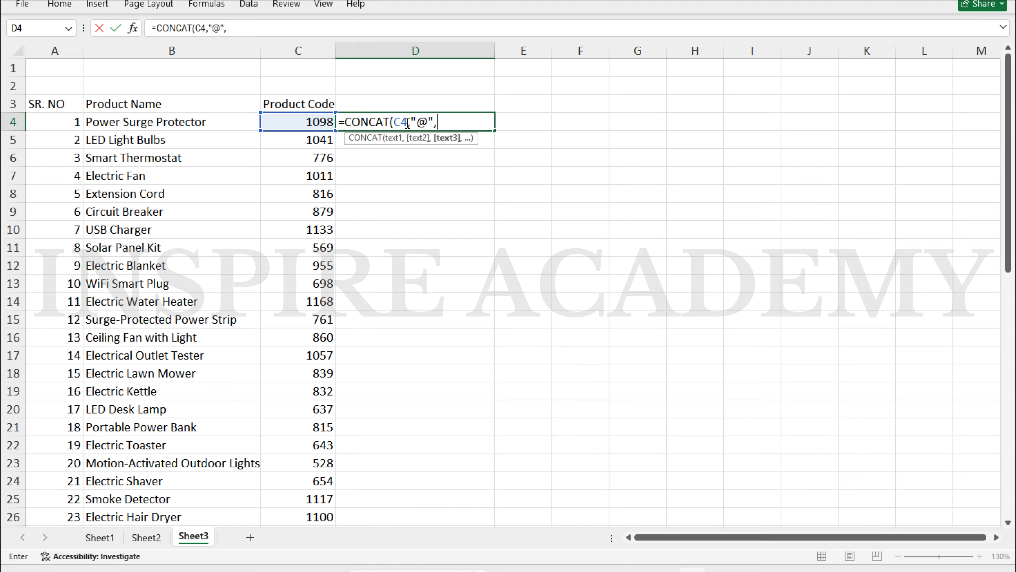
pyautogui.press('Left')
pyautogui.press('Left')
pyautogui.press('Left')
pyautogui.press('Right')
pyautogui.press('Return')
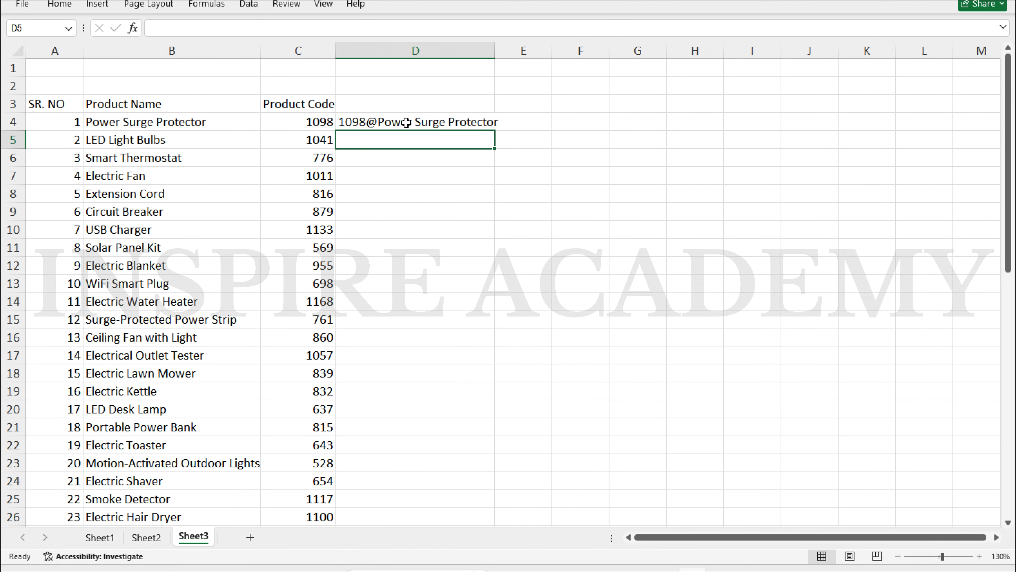
# Fill the D4 formula down to D53 and scroll to check the results
pyautogui.click(449, 121)
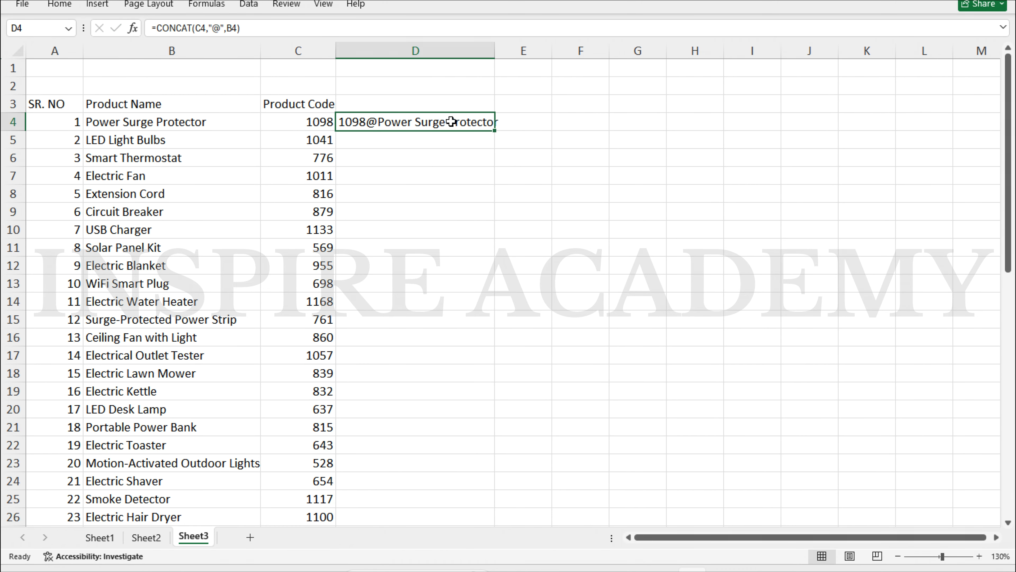
pyautogui.doubleClick(496, 133)
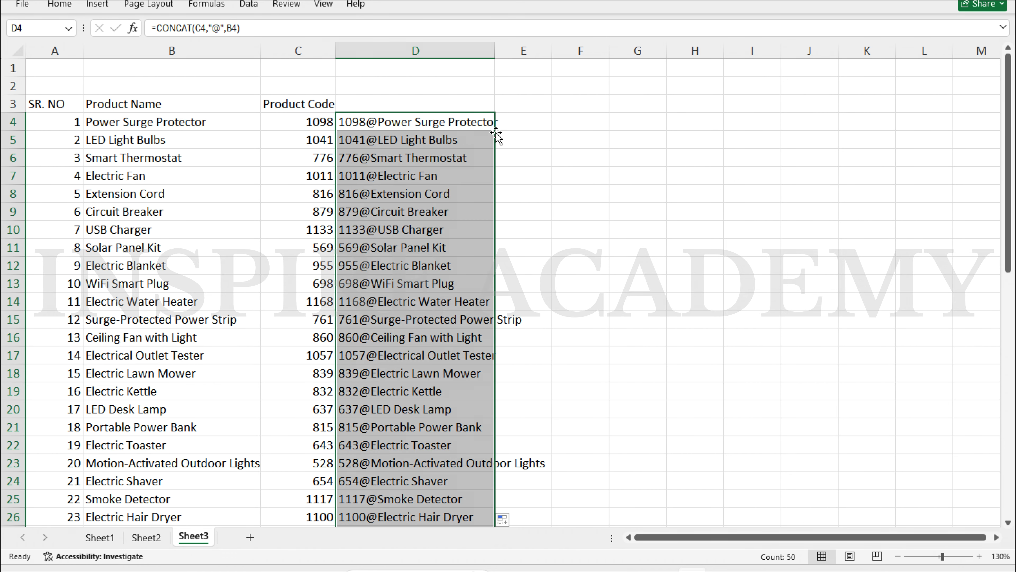
pyautogui.scroll(-13, 420, 246)
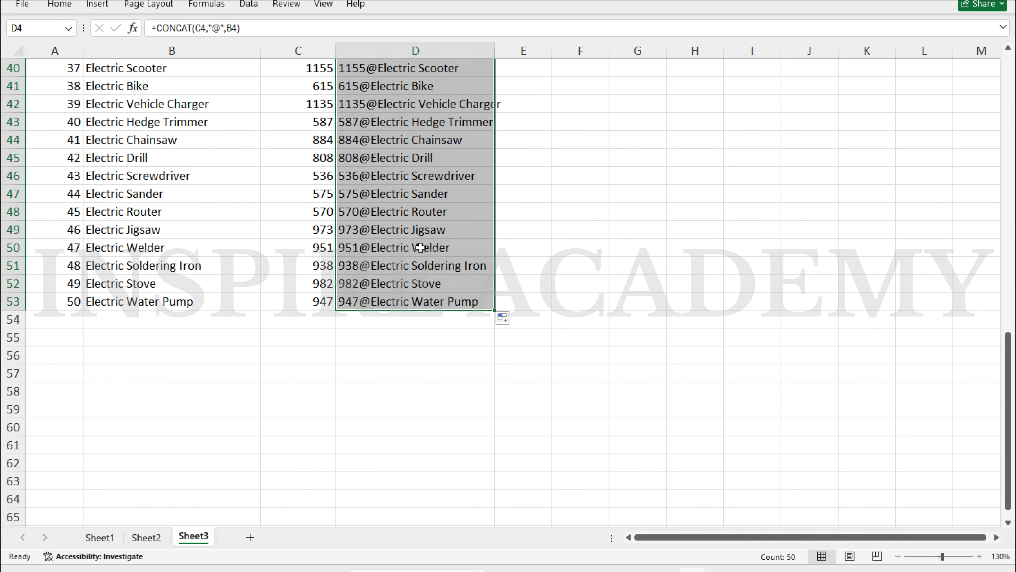
pyautogui.scroll(12, 420, 246)
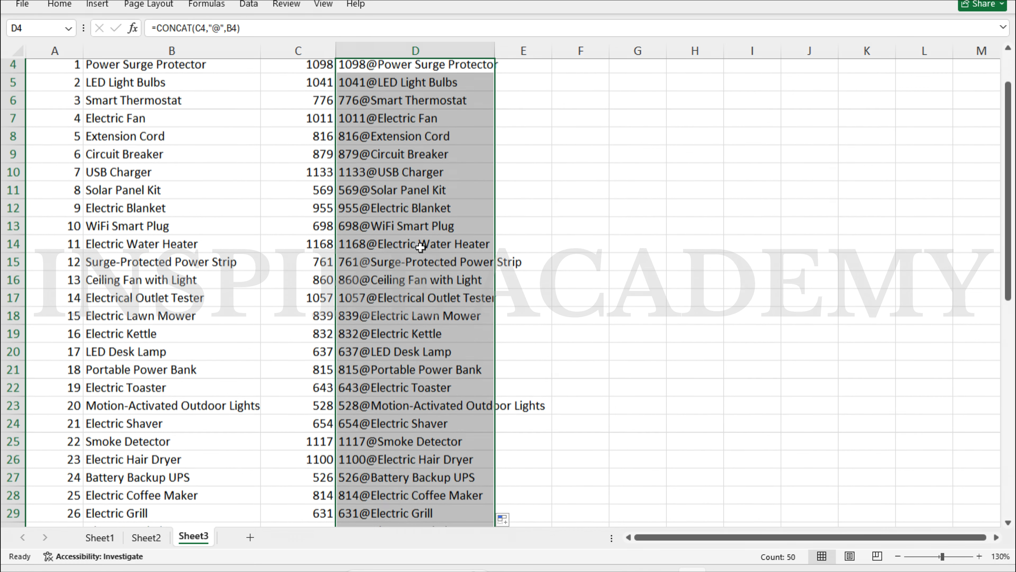
pyautogui.scroll(1, 420, 247)
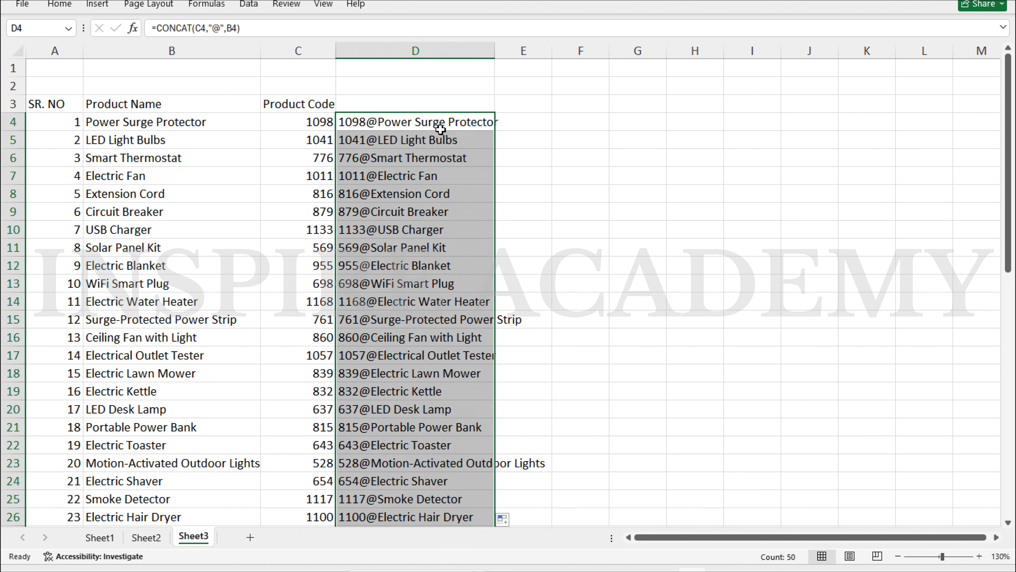
# On Sheet1, copy Sakshi from C8 over the lookup name varsha in C4
pyautogui.click(100, 537)
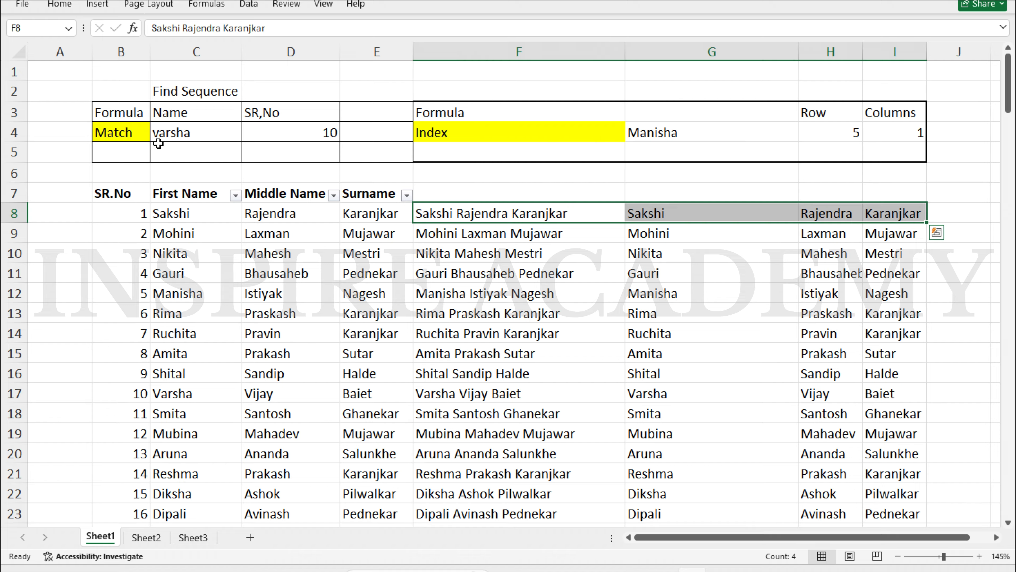
pyautogui.click(136, 135)
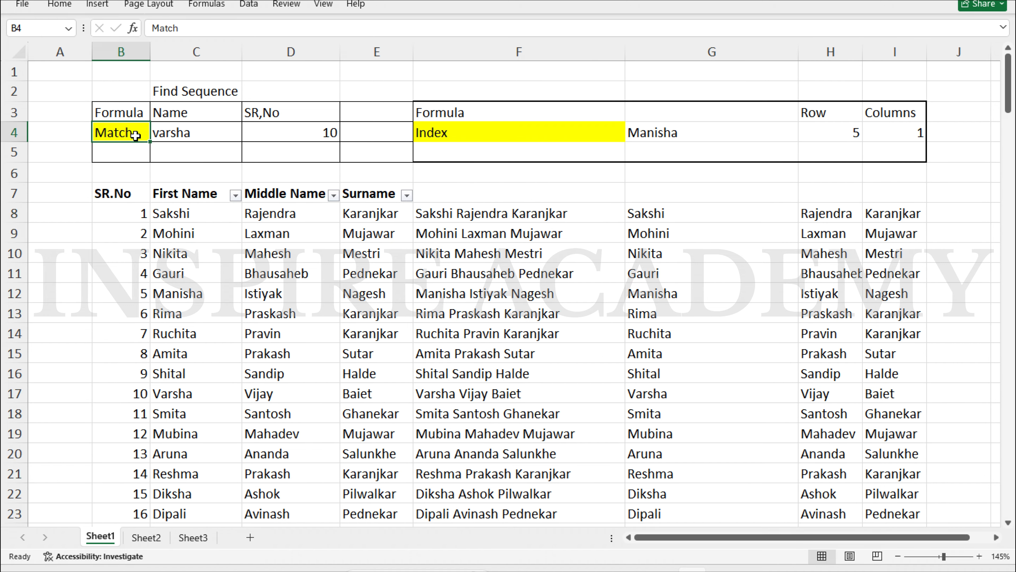
pyautogui.click(194, 211)
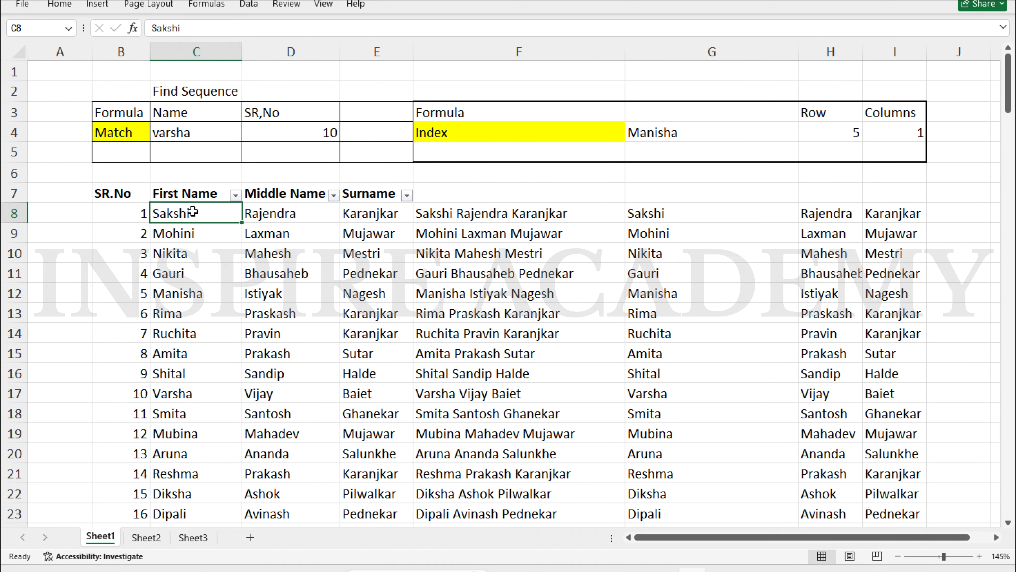
pyautogui.hotkey('ctrl', 'c')
pyautogui.press('Up')
pyautogui.press('Up')
pyautogui.press('Up')
pyautogui.press('Up')
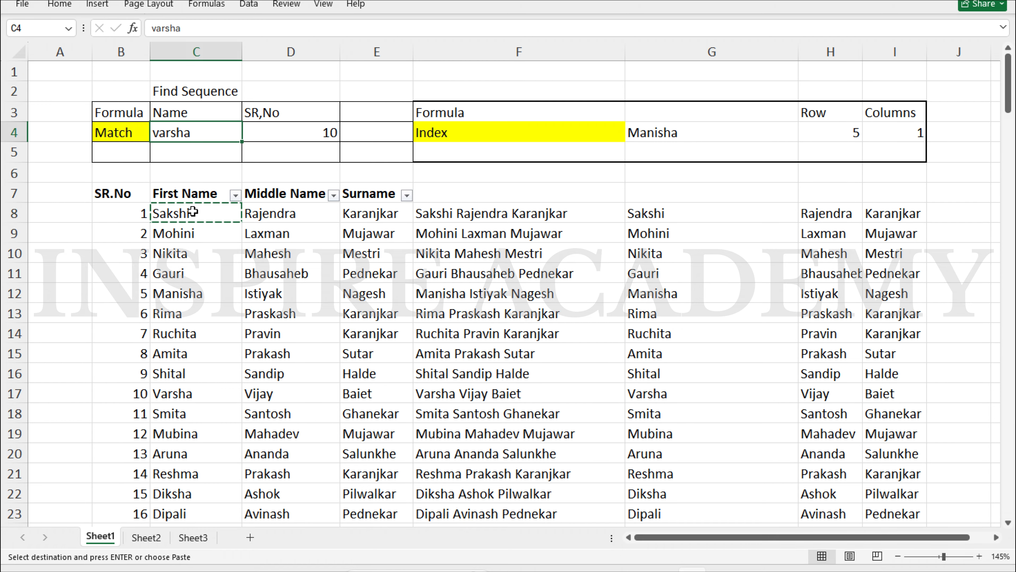
pyautogui.hotkey('ctrl', 'v')
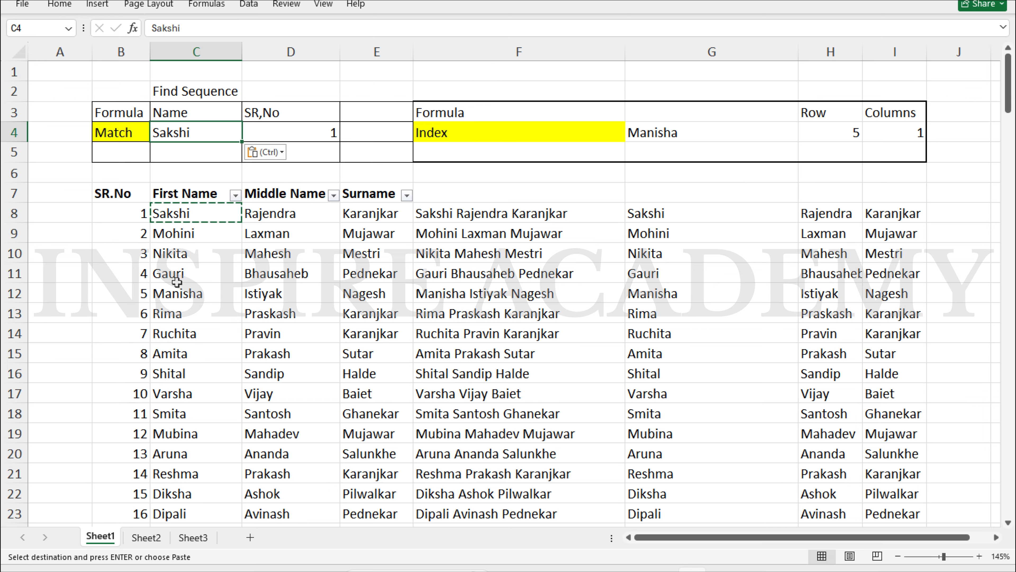
pyautogui.press('Escape')
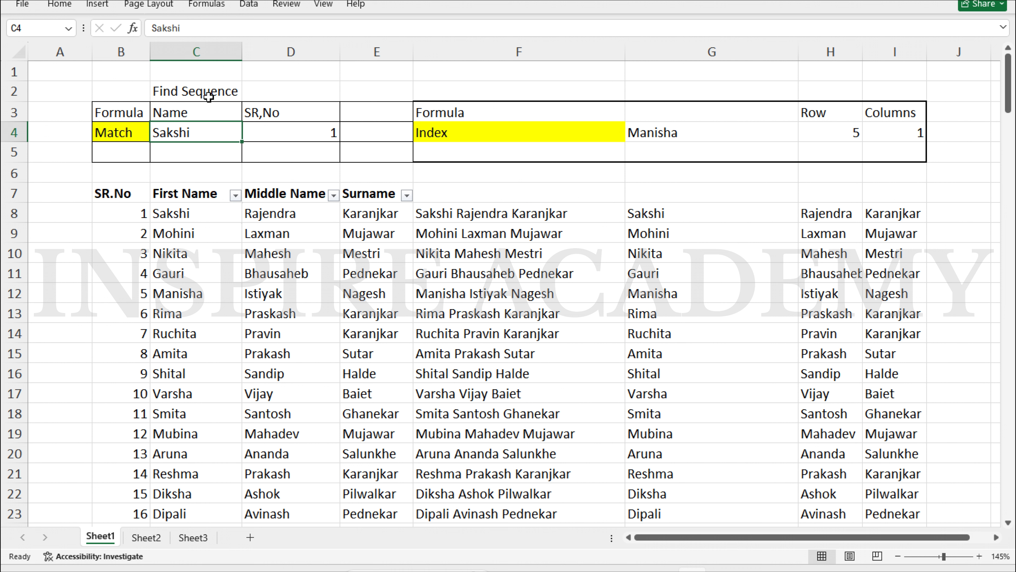
pyautogui.click(305, 134)
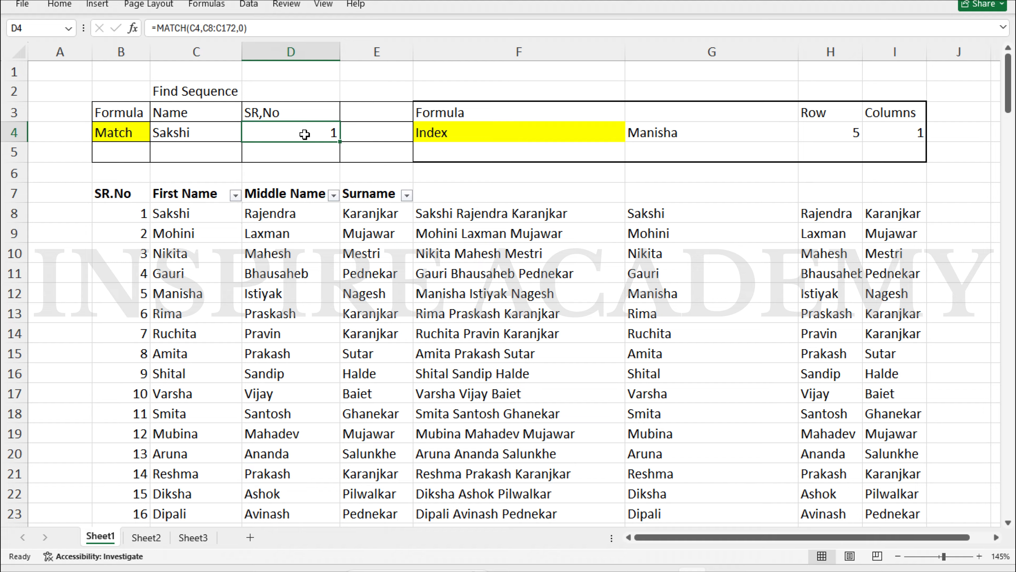
# Clear D4 and start a new MATCH formula using C4 as the lookup value
pyautogui.doubleClick(305, 135)
pyautogui.press('Escape')
pyautogui.press('Delete')
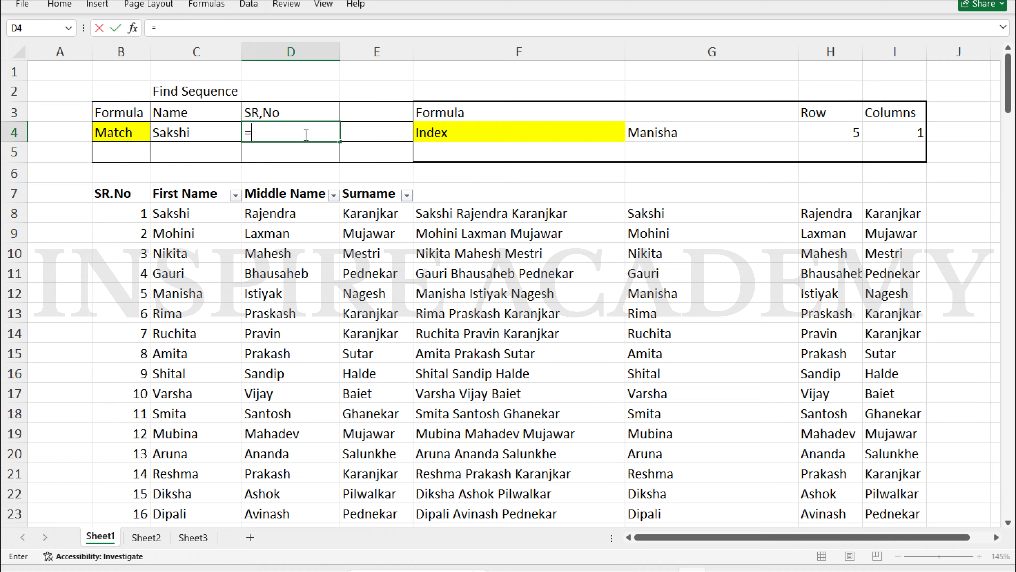
pyautogui.write('=mat')
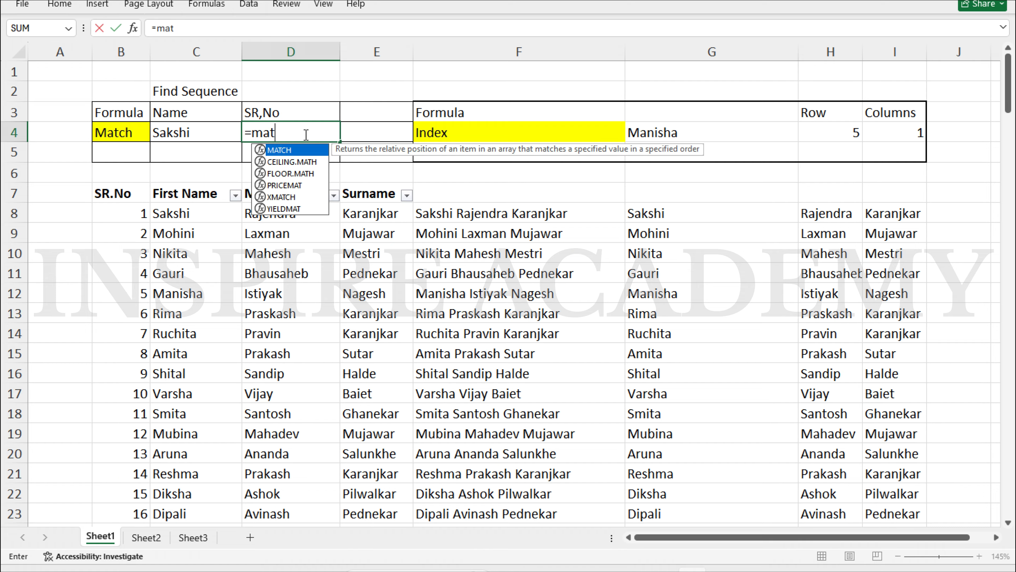
pyautogui.press('Tab')
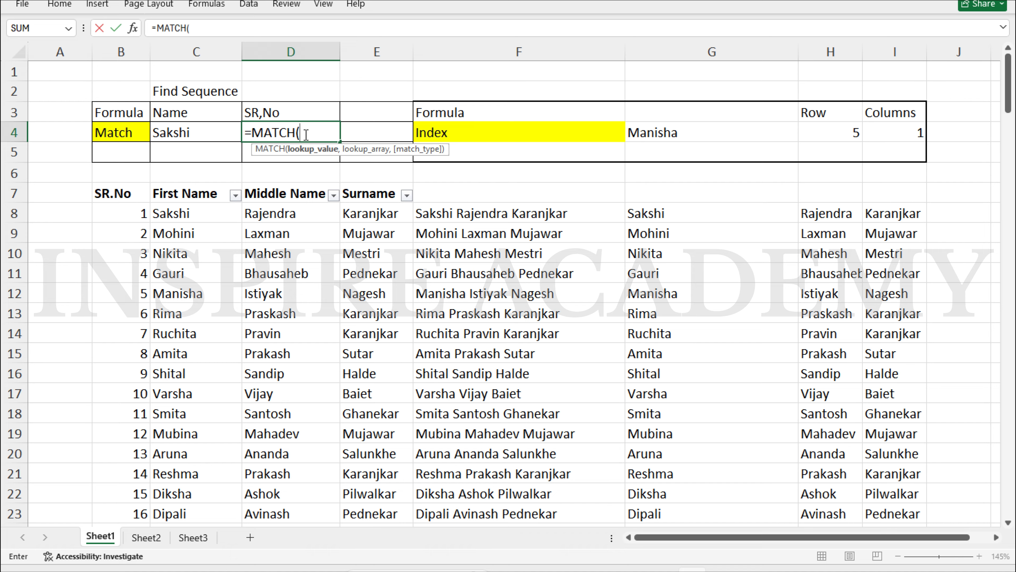
pyautogui.press('Left')
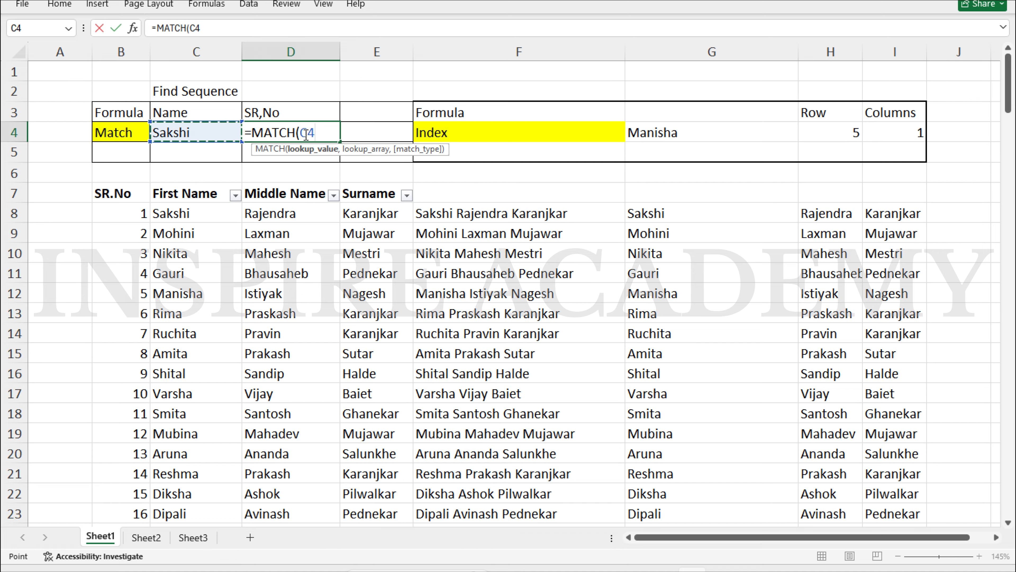
pyautogui.write(',')
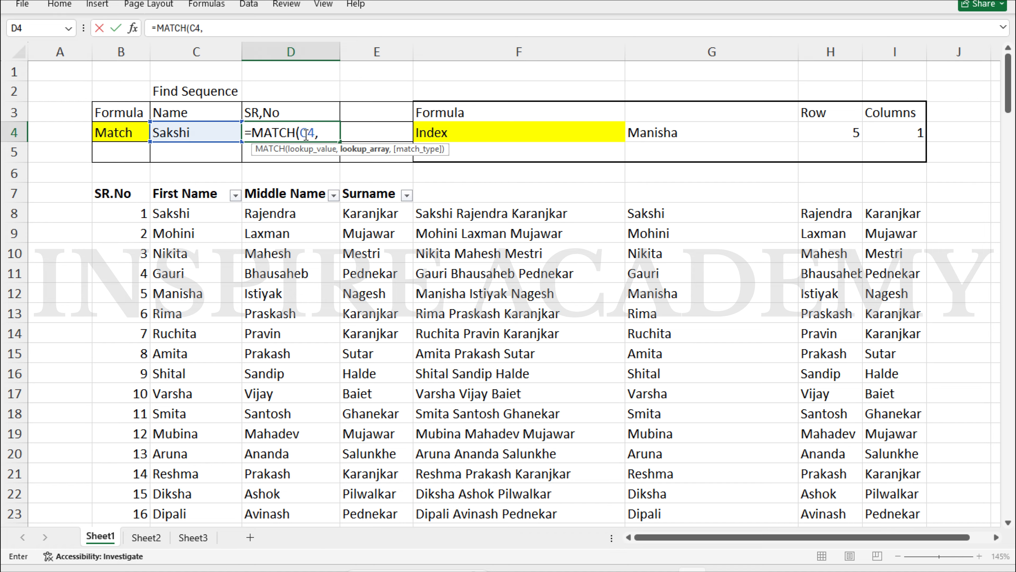
# Set the lookup range to C8:C172 with match type 0 and commit the formula
pyautogui.press('Down')
pyautogui.press('Down')
pyautogui.press('Down')
pyautogui.press('Left')
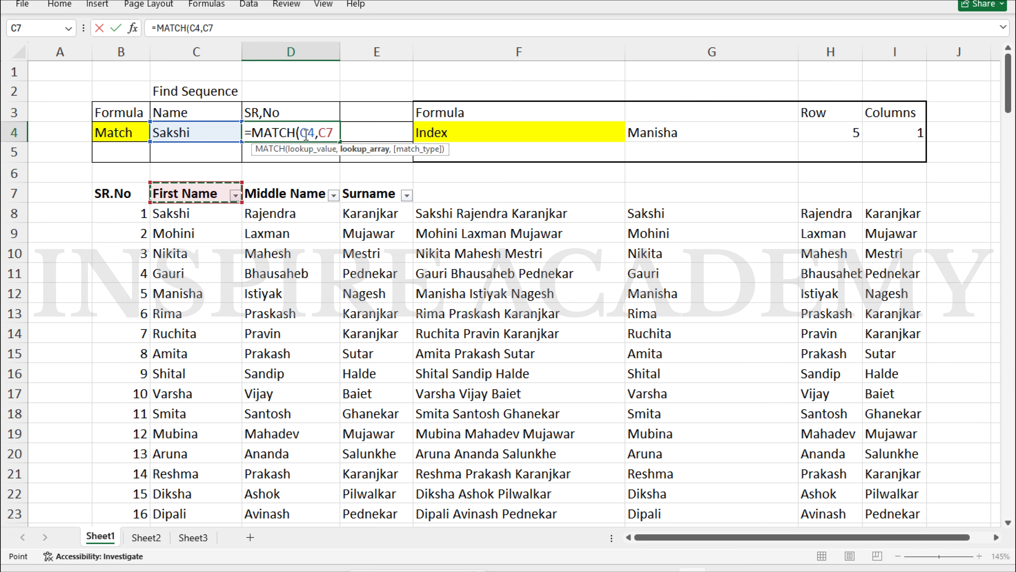
pyautogui.press('Down')
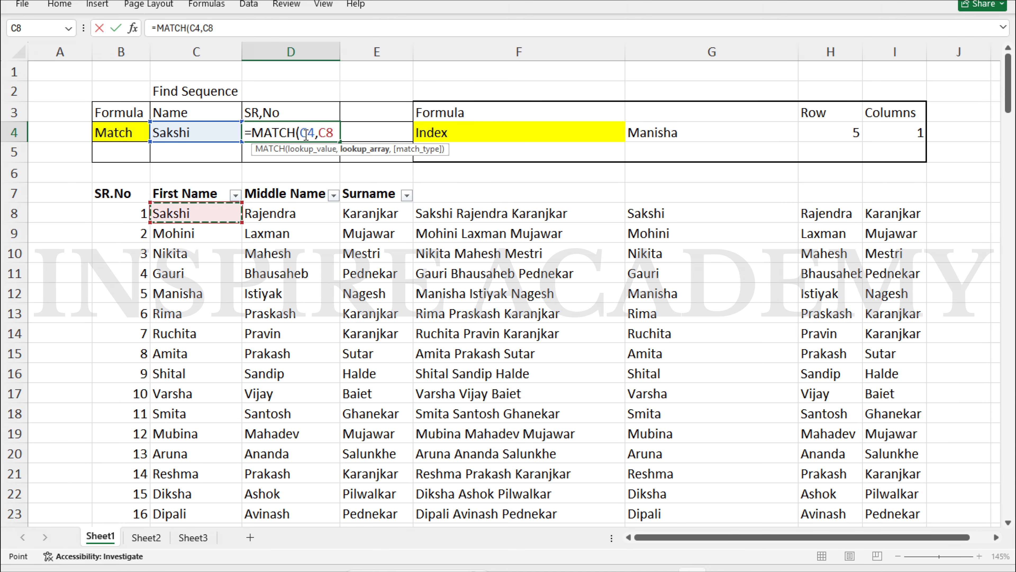
pyautogui.press('Up')
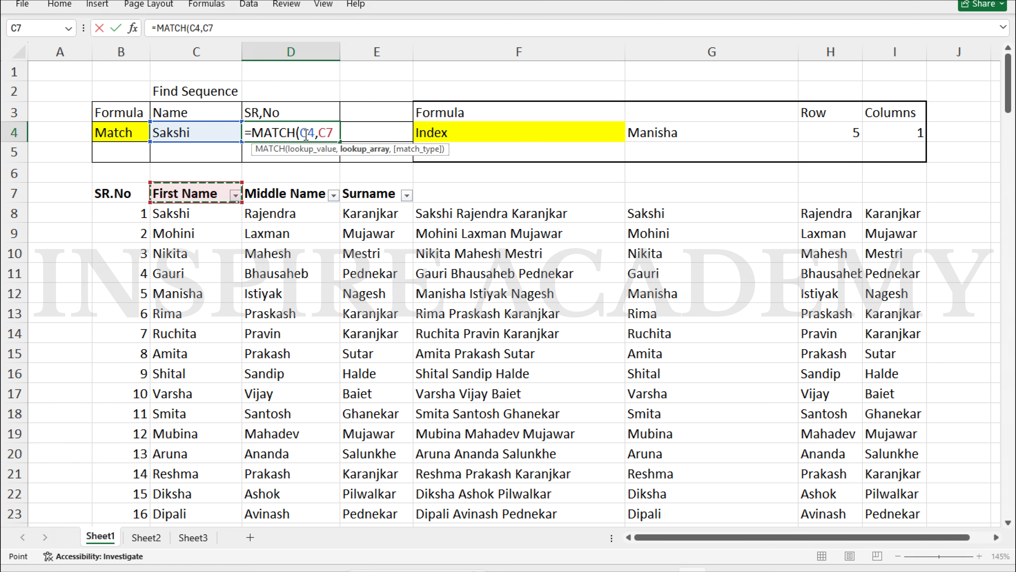
pyautogui.press('Down')
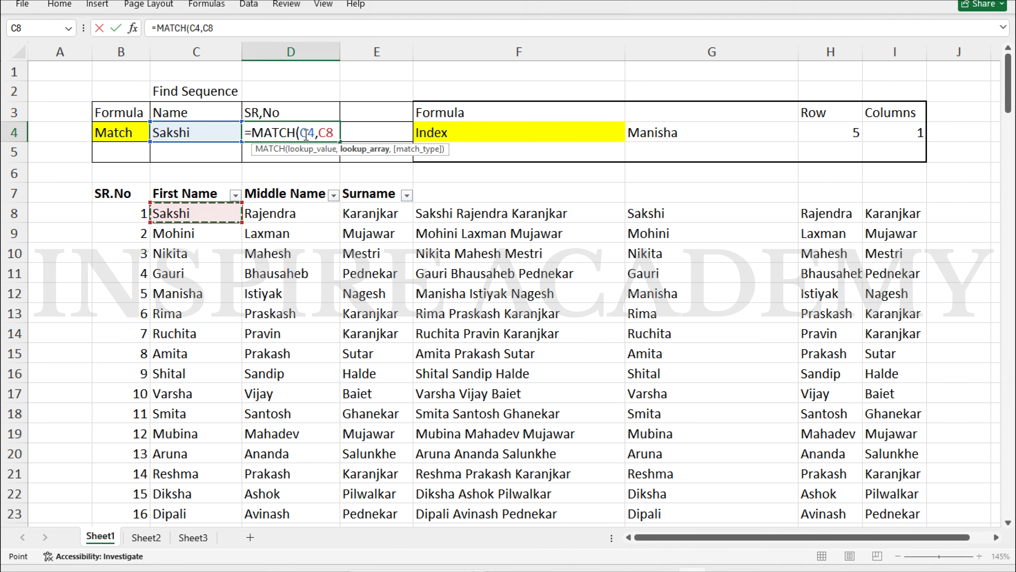
pyautogui.hotkey('ctrl', 'shift', 'Down')
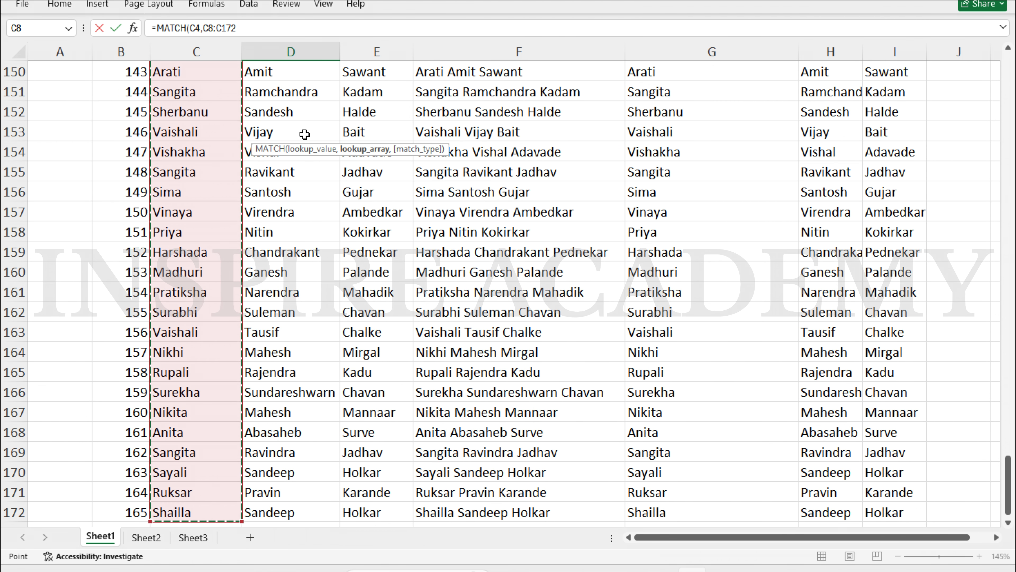
pyautogui.write(',')
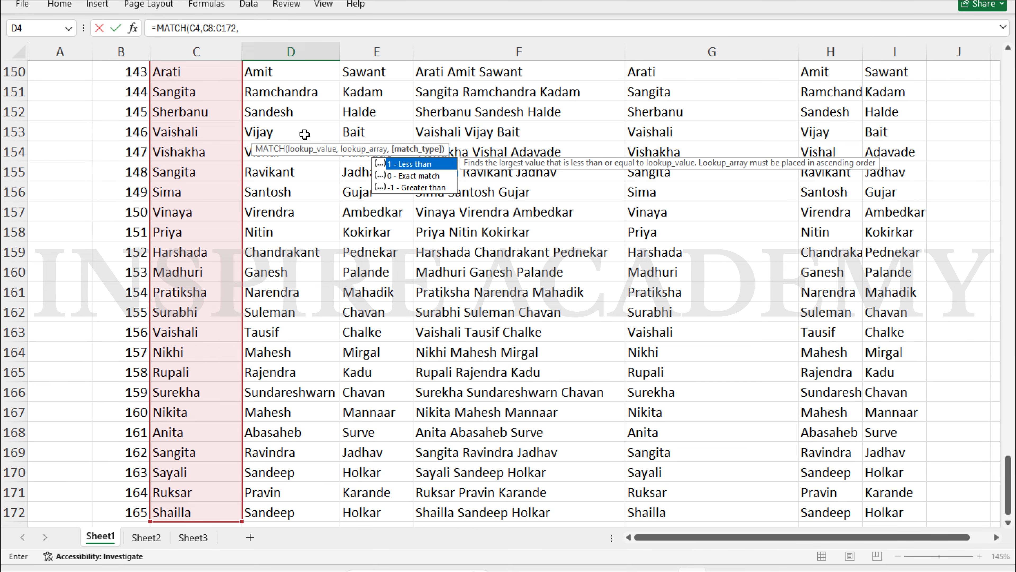
pyautogui.write('0')
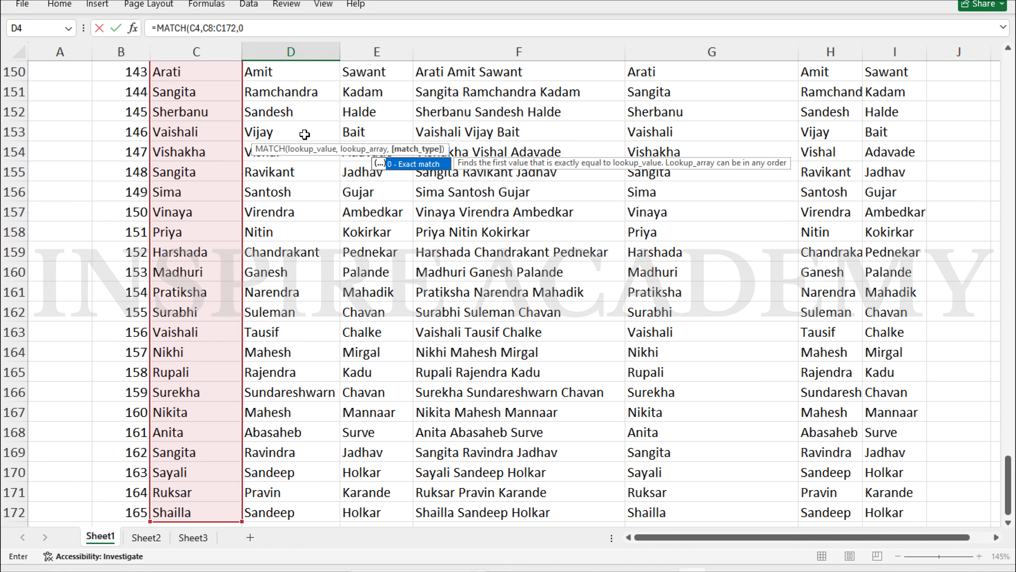
pyautogui.press('Return')
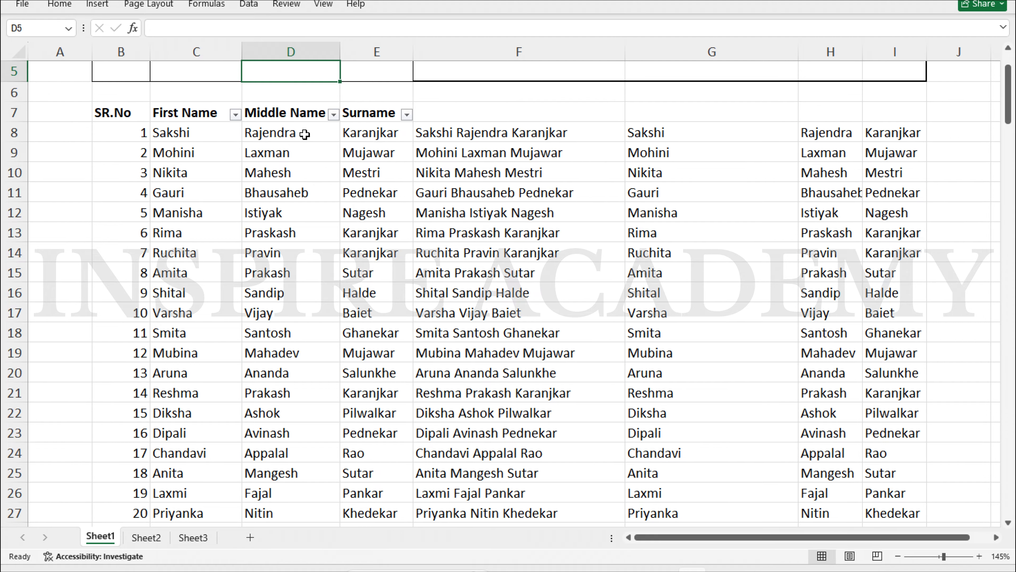
pyautogui.press('Up')
pyautogui.press('Up')
pyautogui.press('Up')
pyautogui.press('Down')
pyautogui.press('Down')
pyautogui.press('Left')
pyautogui.press('Down')
pyautogui.press('Down')
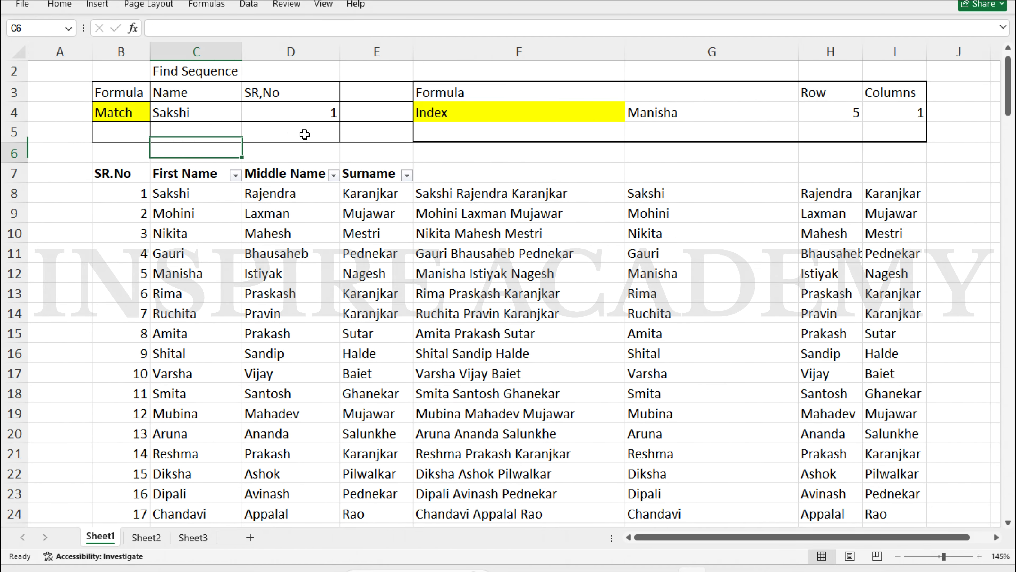
pyautogui.press('Down')
pyautogui.press('Down')
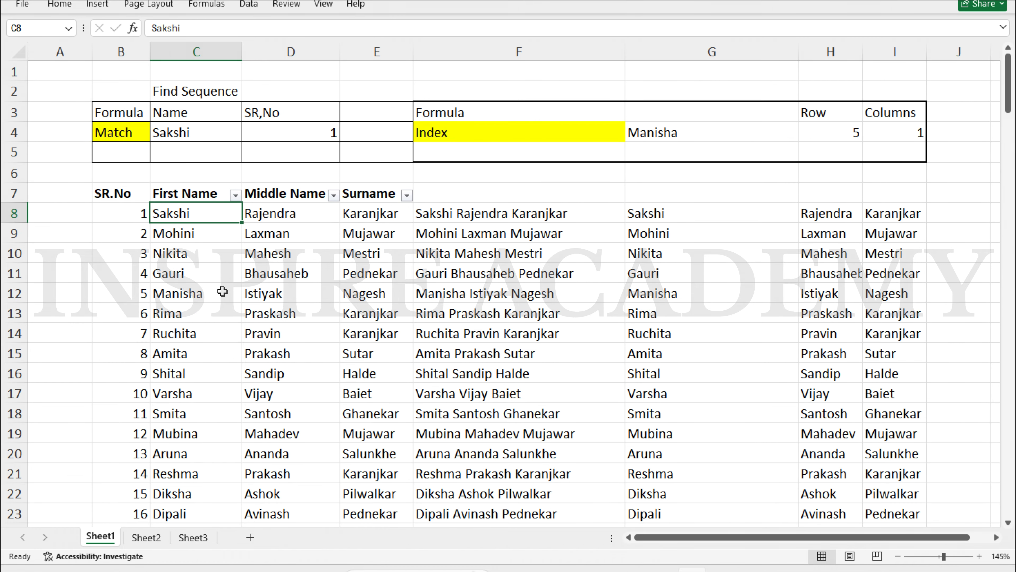
# Copy Anita from C168 into C4 to test the MATCH lookup
pyautogui.scroll(-20, 222, 291)
pyautogui.scroll(-1, 188, 240)
pyautogui.scroll(10, 189, 241)
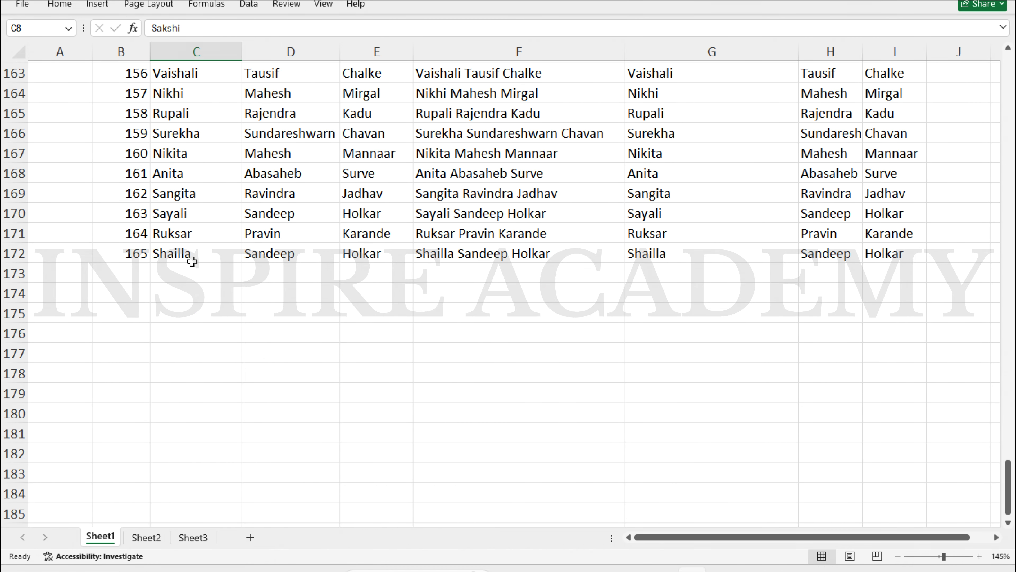
pyautogui.click(171, 213)
pyautogui.click(178, 188)
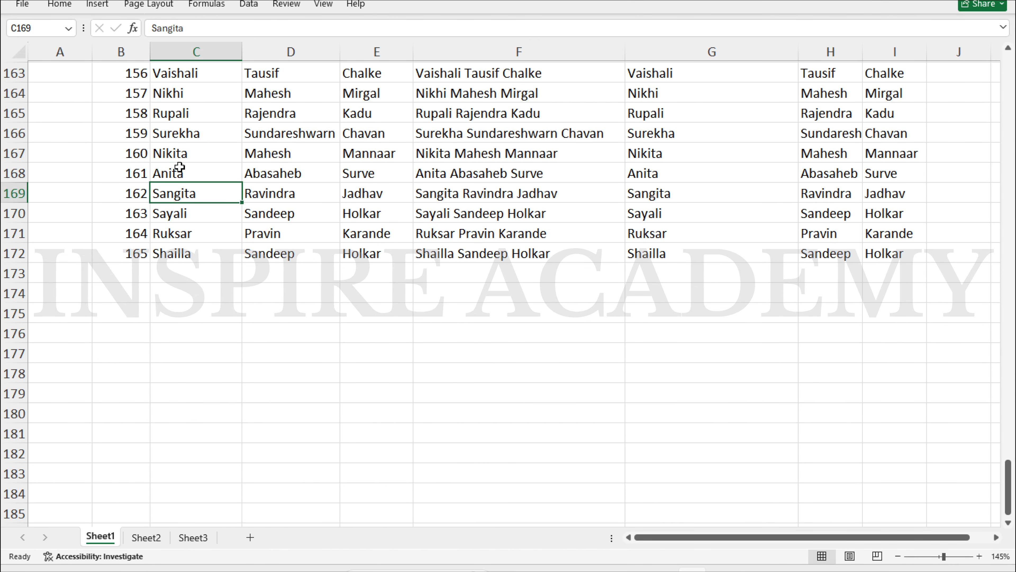
pyautogui.click(180, 166)
pyautogui.hotkey('ctrl', 'c')
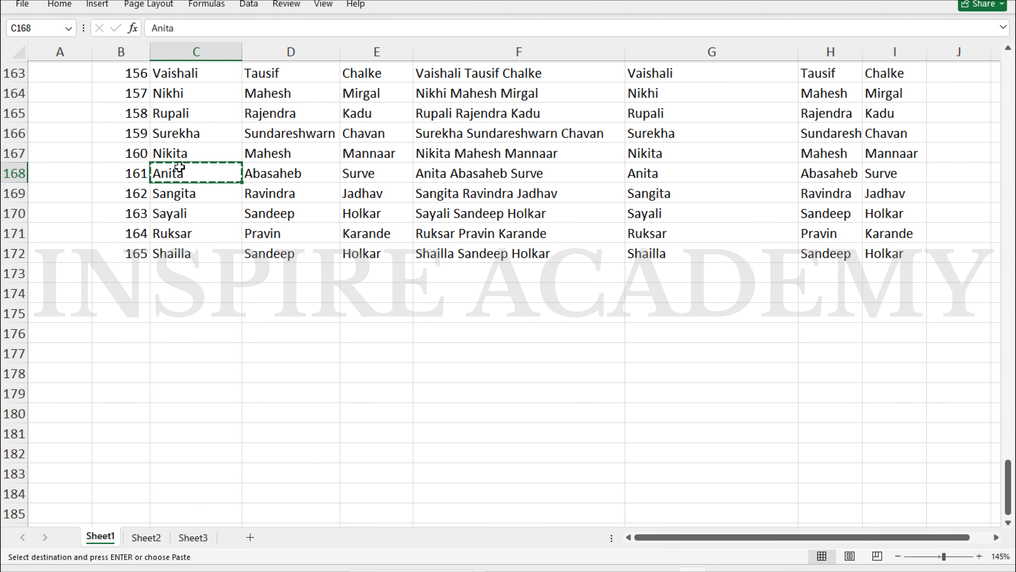
pyautogui.scroll(-20, 180, 166)
pyautogui.scroll(20, 180, 166)
pyautogui.scroll(20, 181, 164)
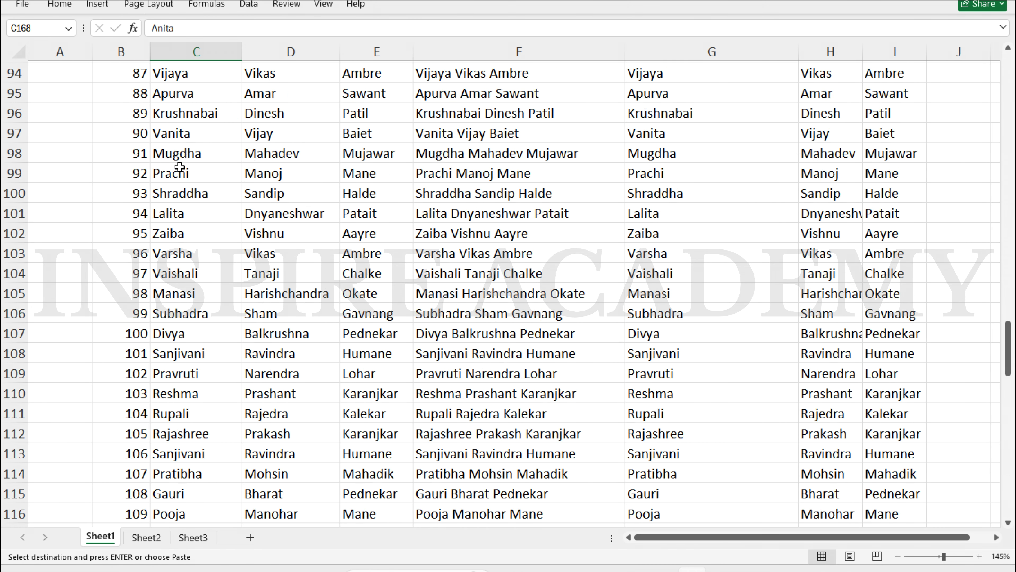
pyautogui.click(204, 133)
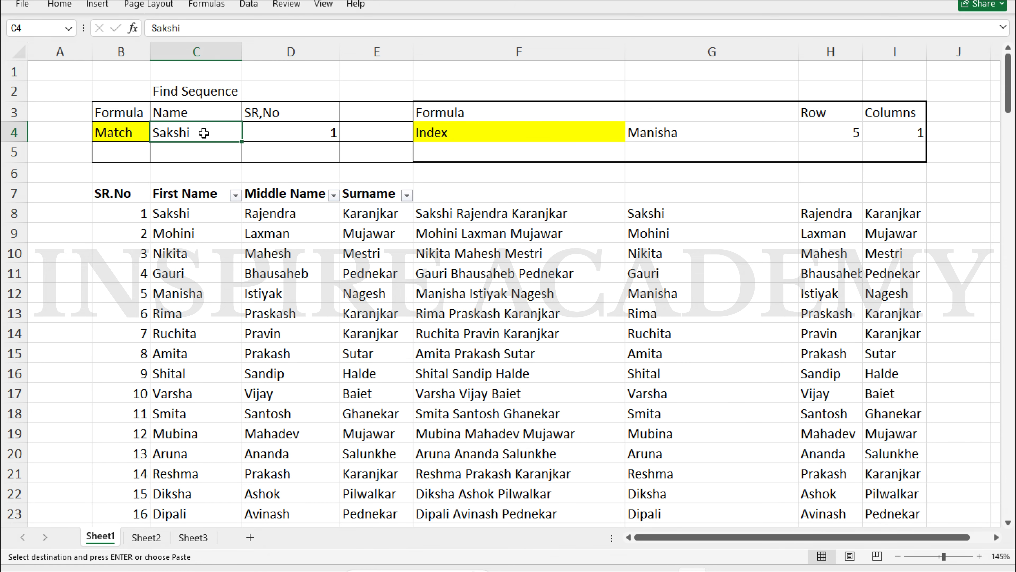
pyautogui.hotkey('ctrl', 'v')
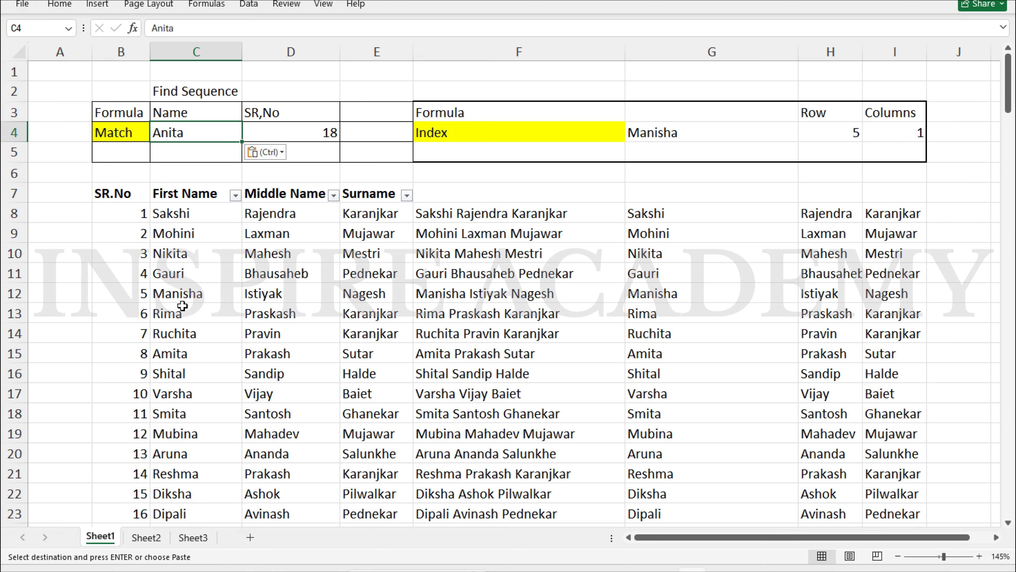
# Copy Mubina from the first-name list into C4 as the lookup name
pyautogui.click(179, 255)
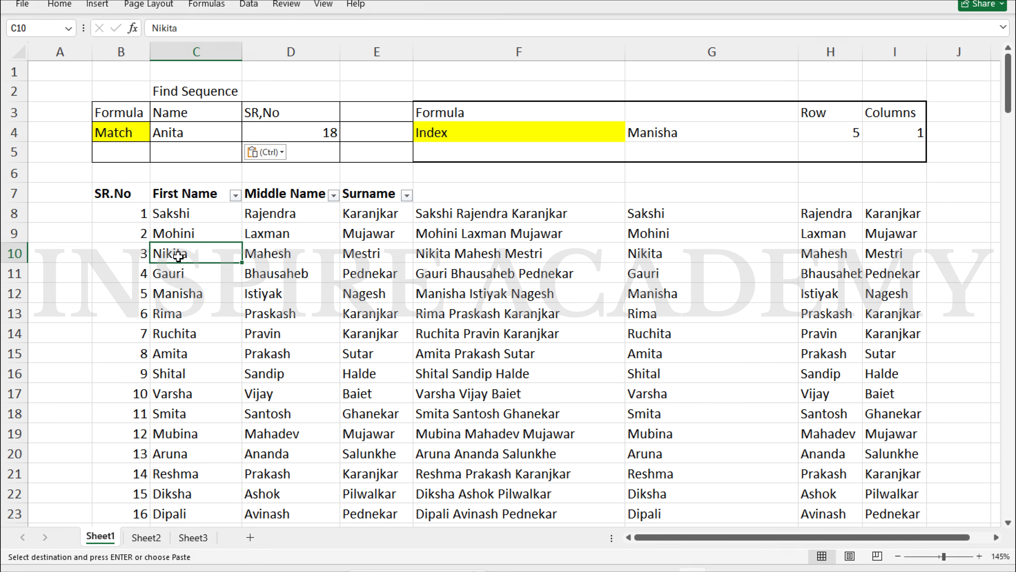
pyautogui.click(189, 232)
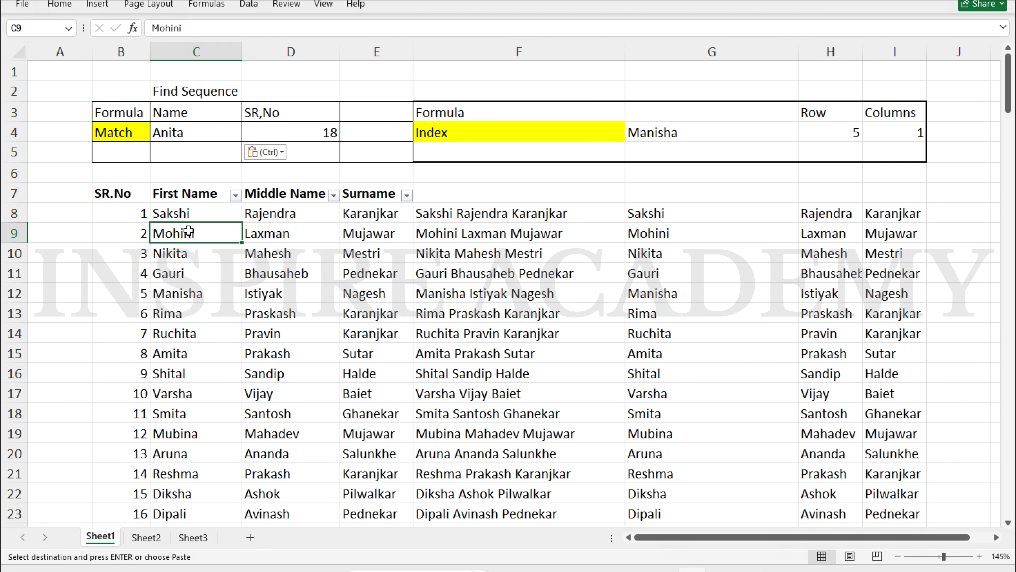
pyautogui.hotkey('ctrl', 'c')
pyautogui.click(195, 135)
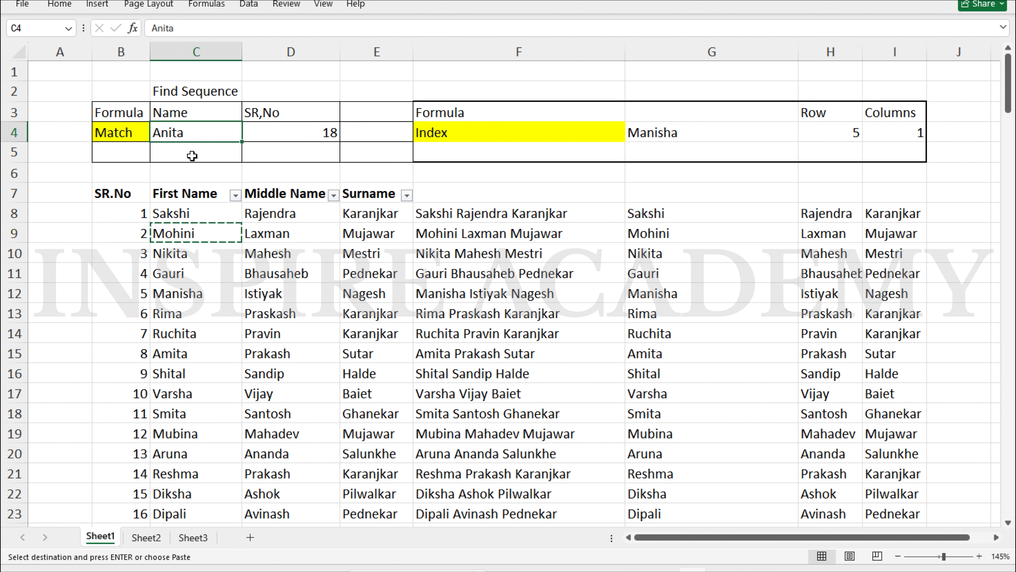
pyautogui.click(199, 434)
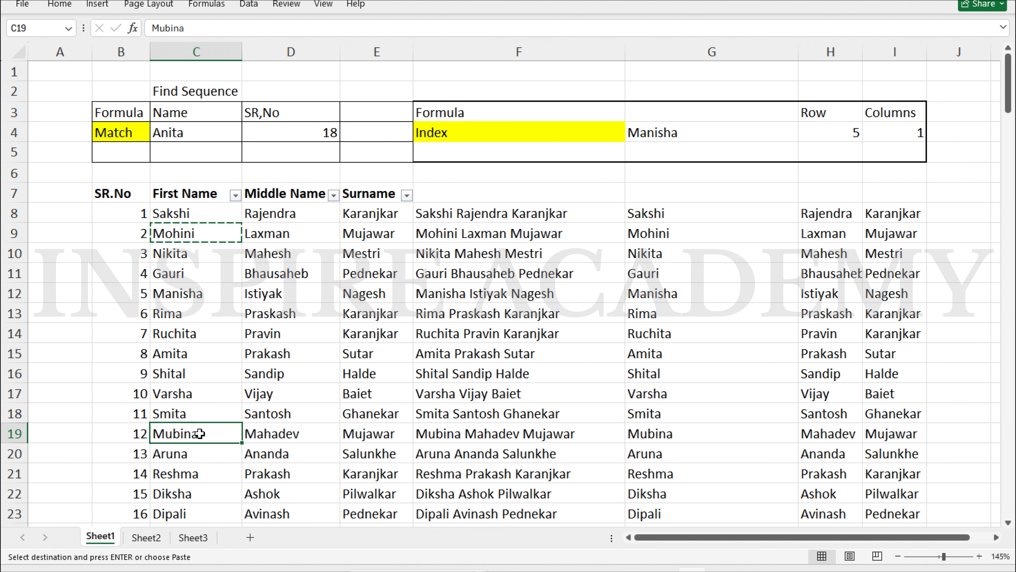
pyautogui.hotkey('ctrl', 'c')
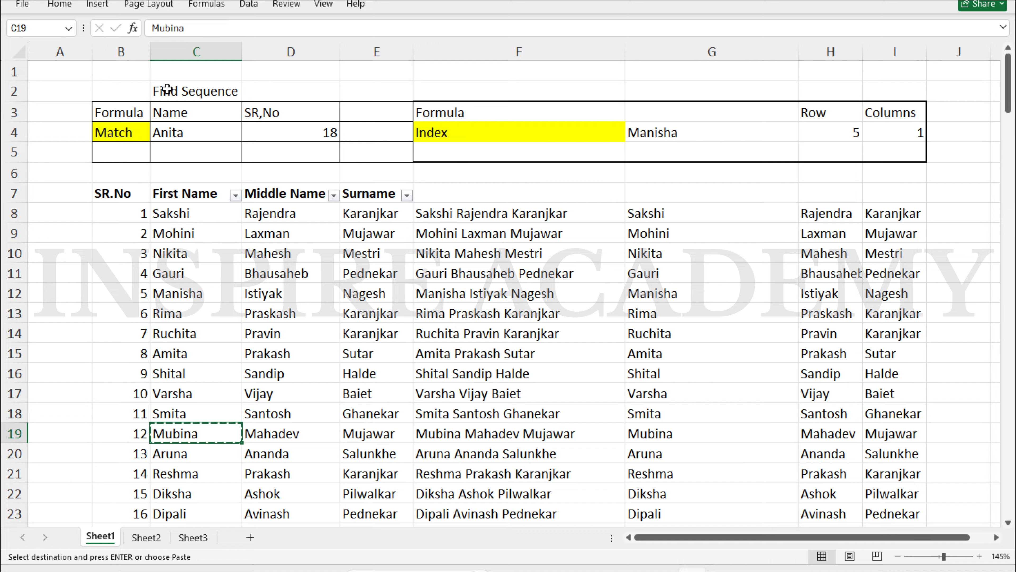
pyautogui.click(180, 140)
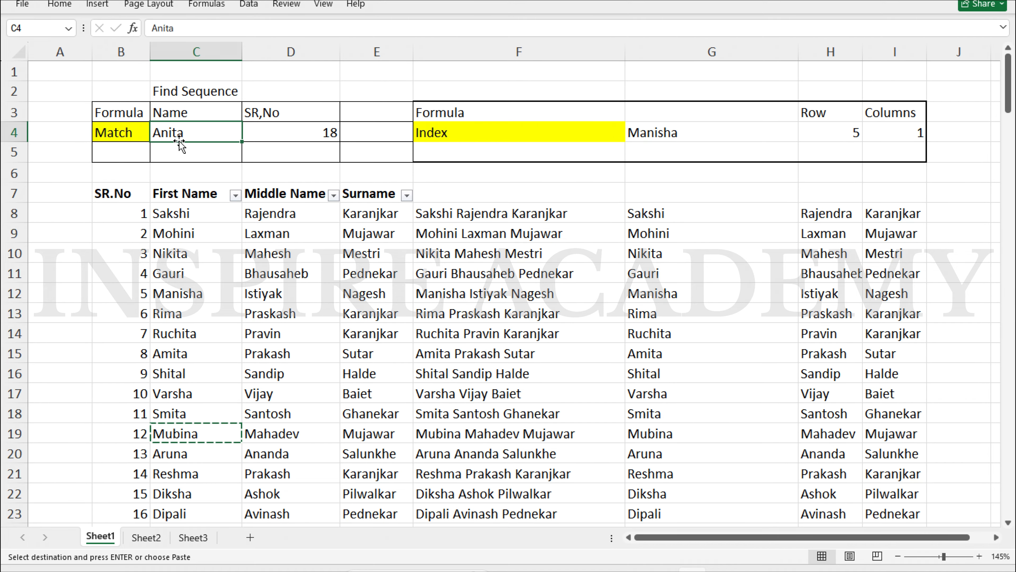
pyautogui.hotkey('ctrl', 'v')
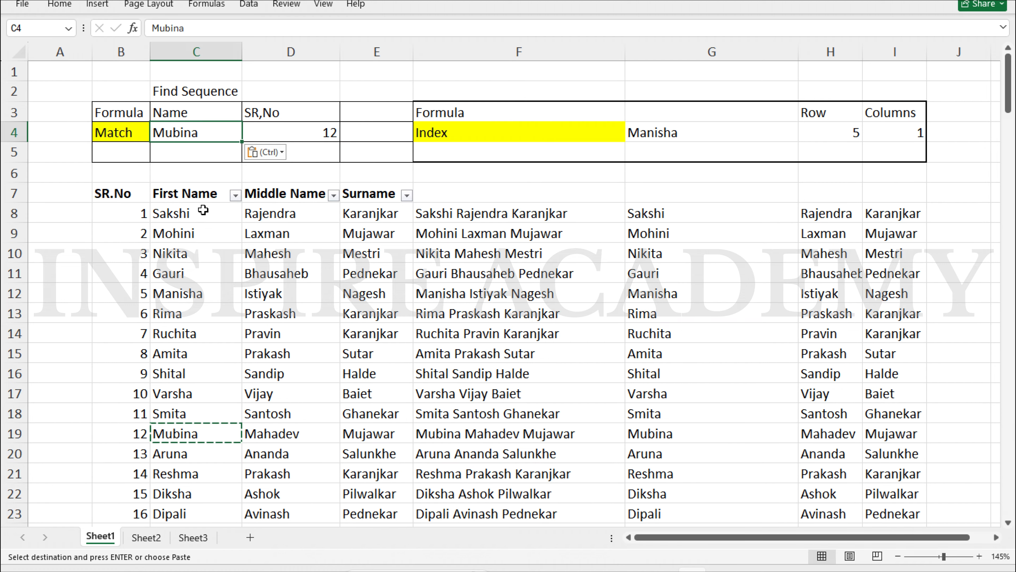
# Copy Pooja from the list into C4 so D4 returns 24
pyautogui.scroll(-8, 199, 267)
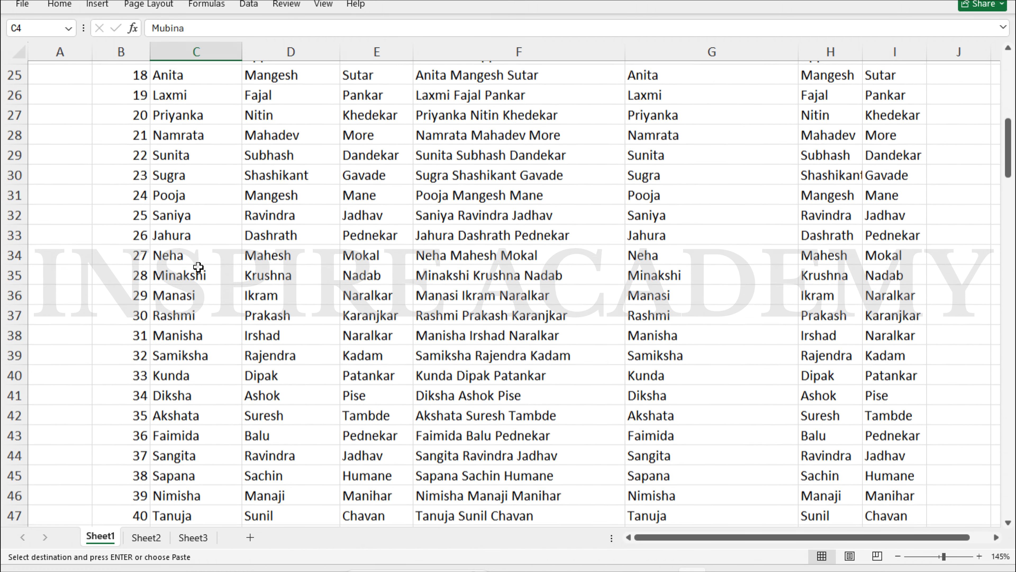
pyautogui.click(177, 238)
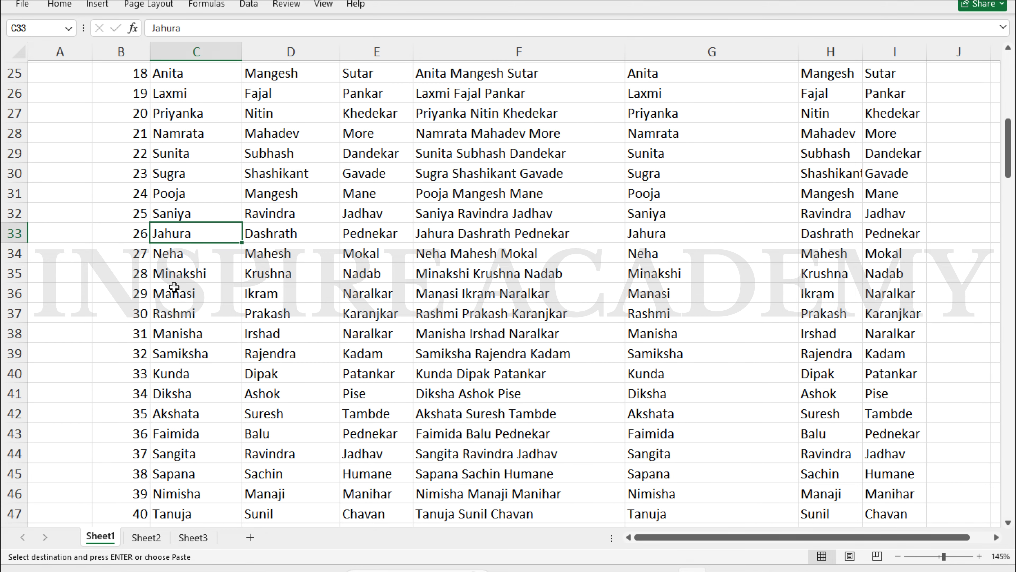
pyautogui.click(189, 197)
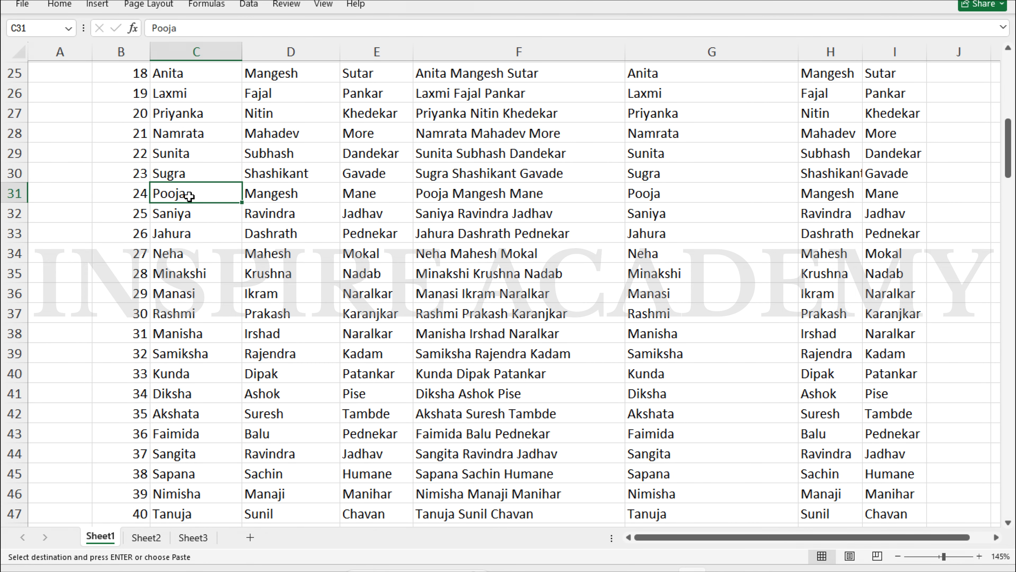
pyautogui.hotkey('ctrl', 'c')
pyautogui.scroll(-5, 238, 161)
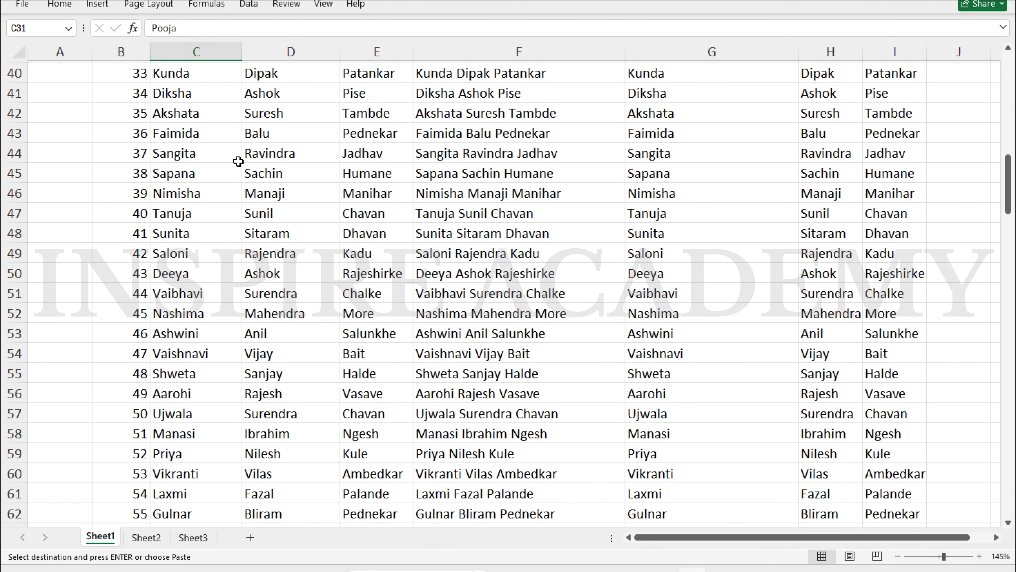
pyautogui.scroll(13, 238, 162)
pyautogui.click(212, 126)
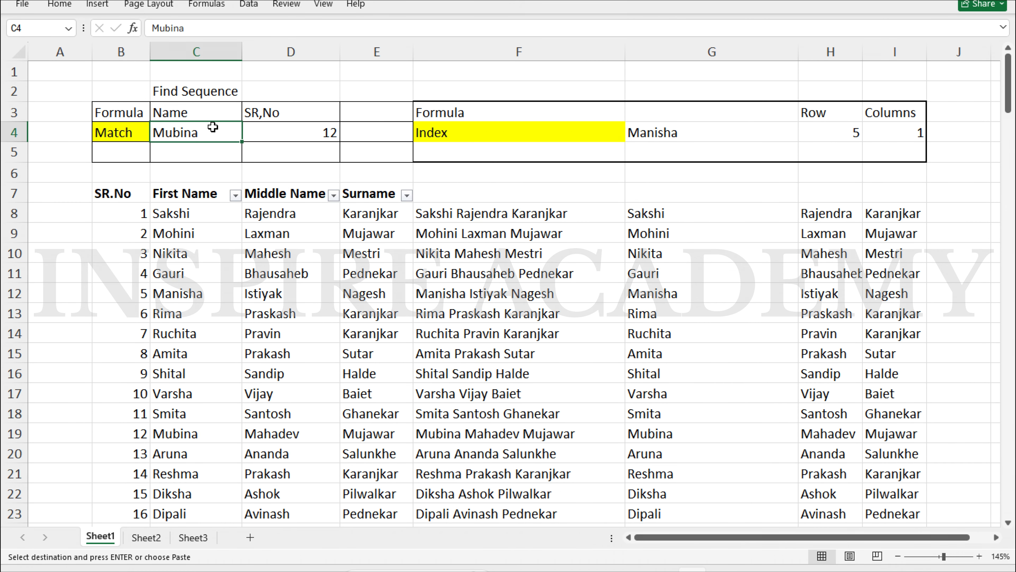
pyautogui.hotkey('ctrl', 'v')
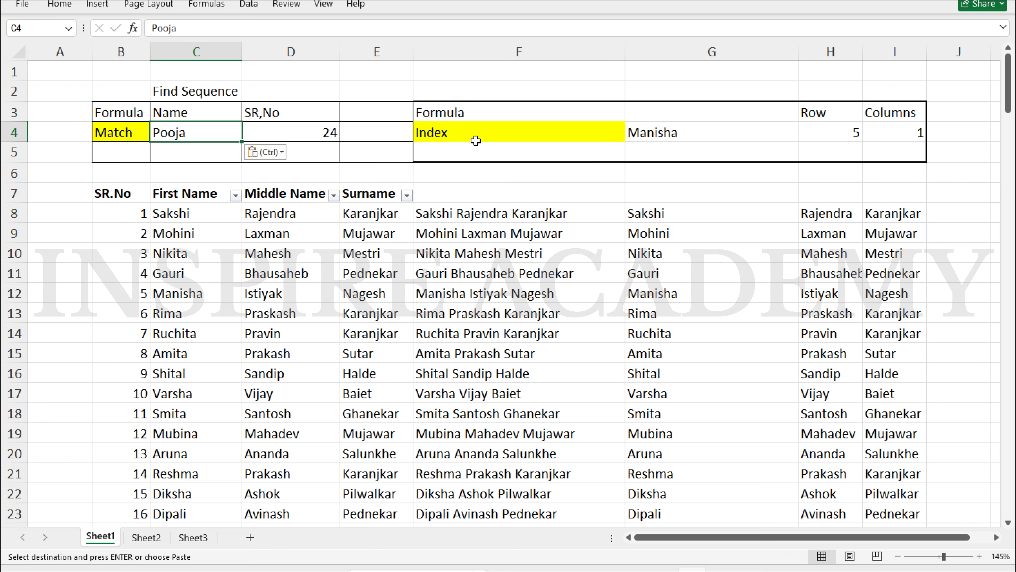
# Enter row number 1 in H4 for the Index lookup
pyautogui.click(506, 135)
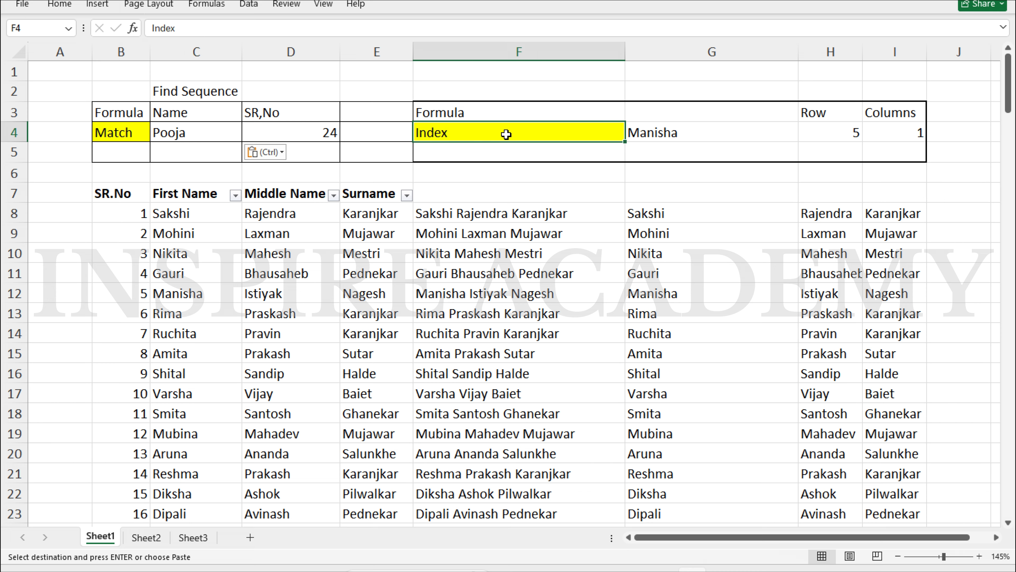
pyautogui.press('Right')
pyautogui.press('Right')
pyautogui.press('Right')
pyautogui.press('Left')
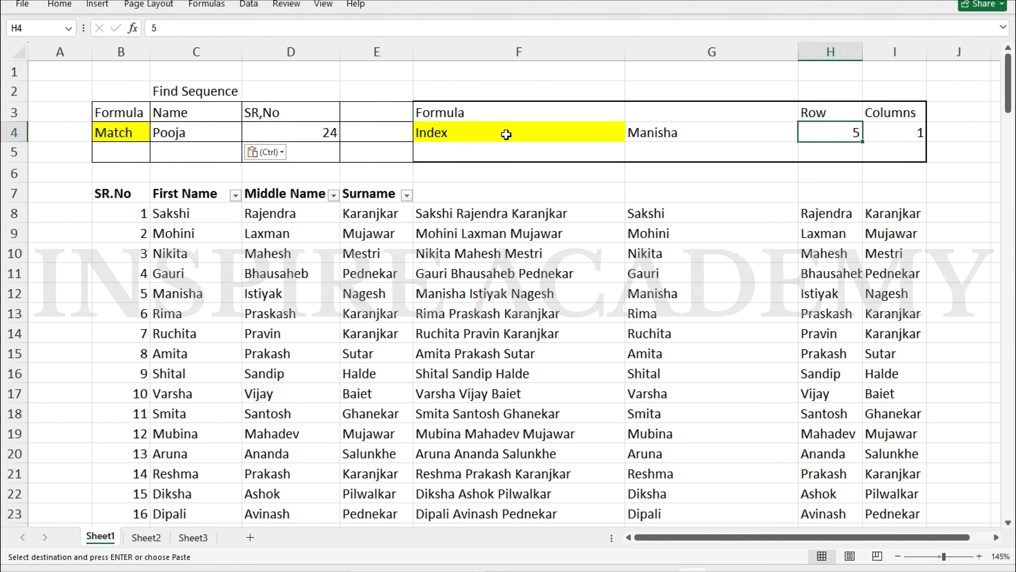
pyautogui.write('1')
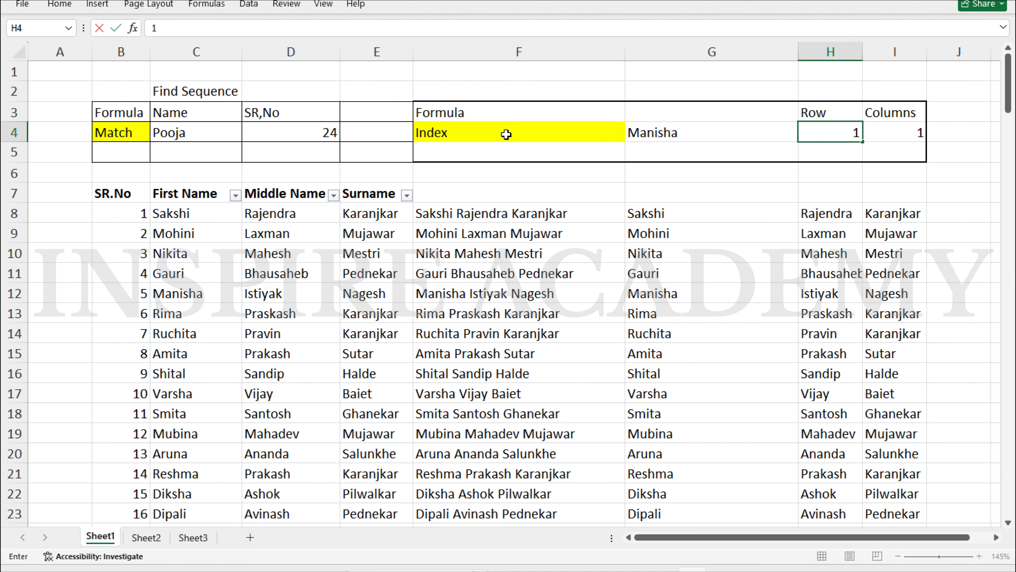
pyautogui.press('Right')
pyautogui.press('Left')
pyautogui.press('Left')
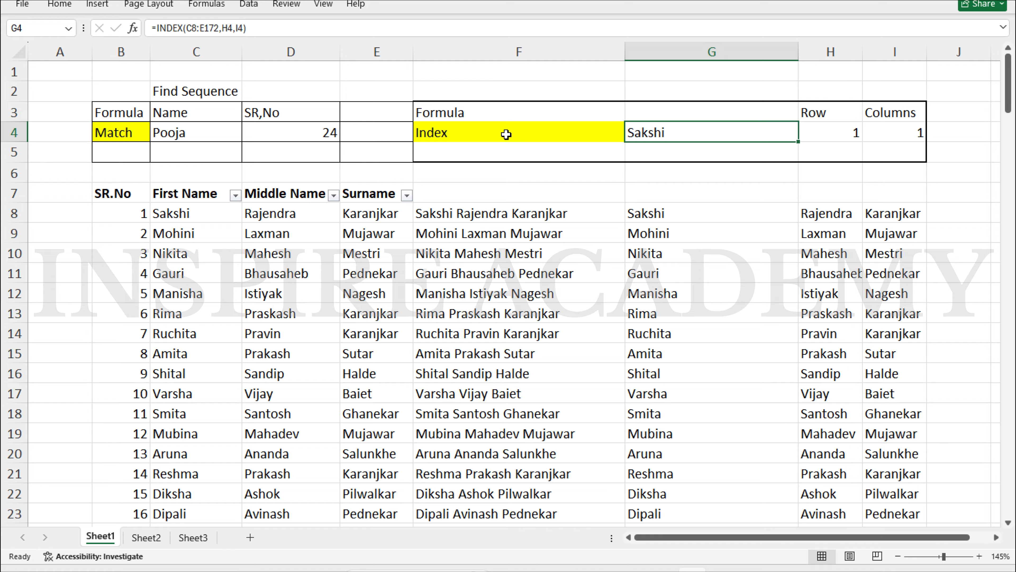
# Select the three name columns from C8 and count rows down to Gauri
pyautogui.click(187, 213)
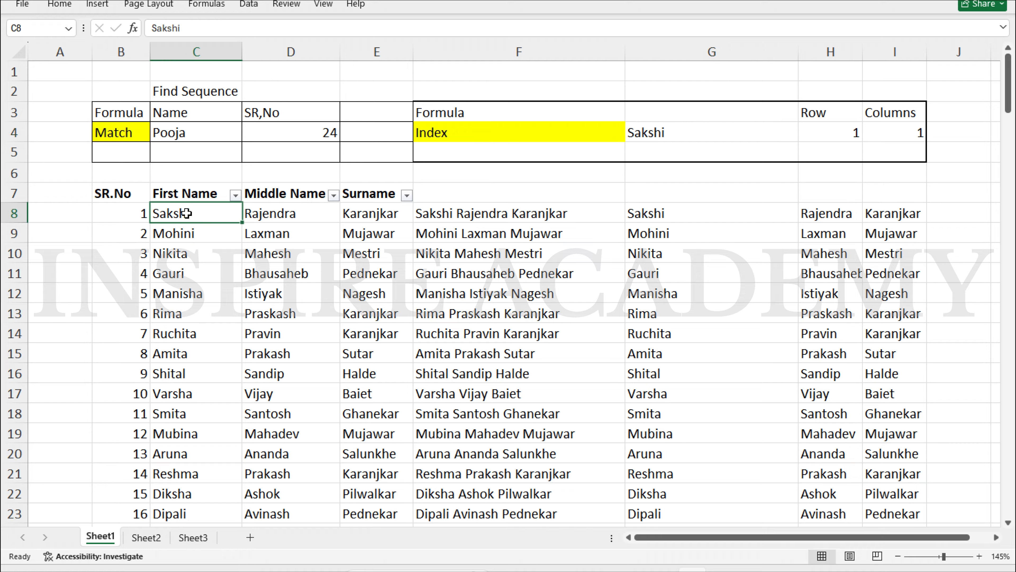
pyautogui.hotkey('shift', 'Right')
pyautogui.hotkey('shift', 'Right')
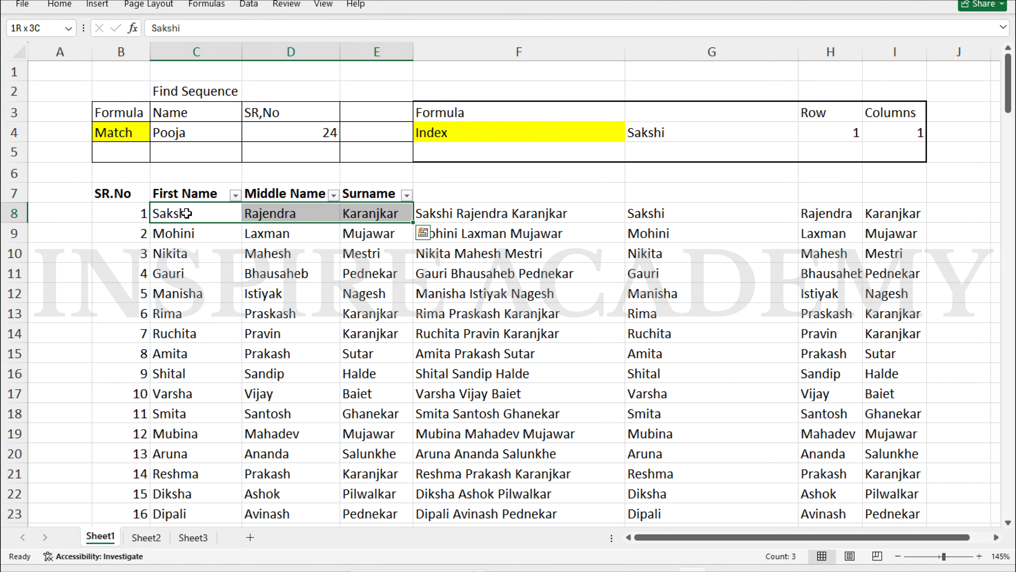
pyautogui.hotkey('ctrl', 'shift', 'Down')
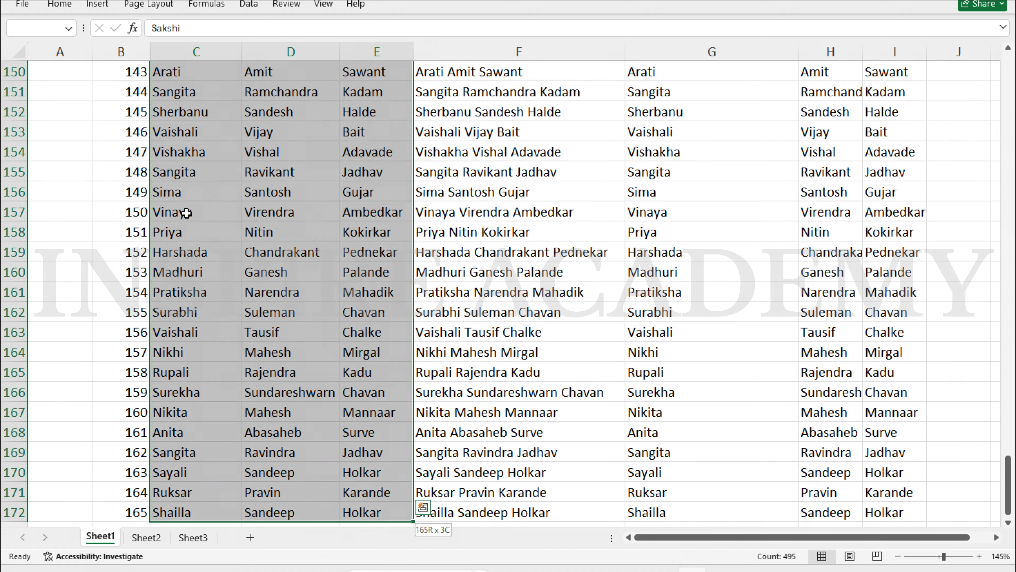
pyautogui.hotkey('ctrl', 'shift', 'Up')
pyautogui.press('Down')
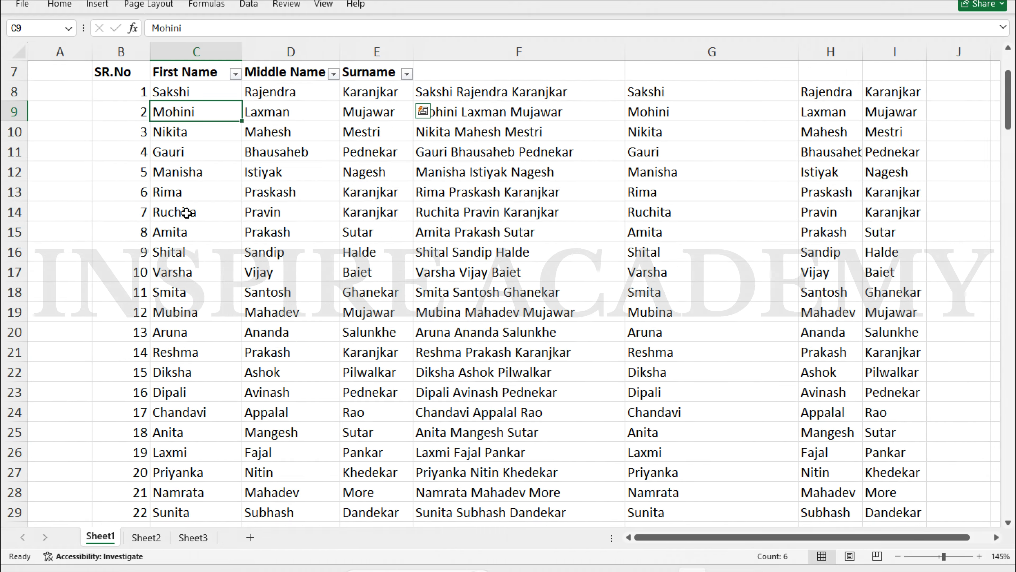
pyautogui.press('Up')
pyautogui.press('Up')
pyautogui.press('Up')
pyautogui.press('Up')
pyautogui.press('Up')
pyautogui.press('Up')
pyautogui.press('Down')
pyautogui.press('Down')
pyautogui.press('Down')
pyautogui.press('Down')
pyautogui.press('Down')
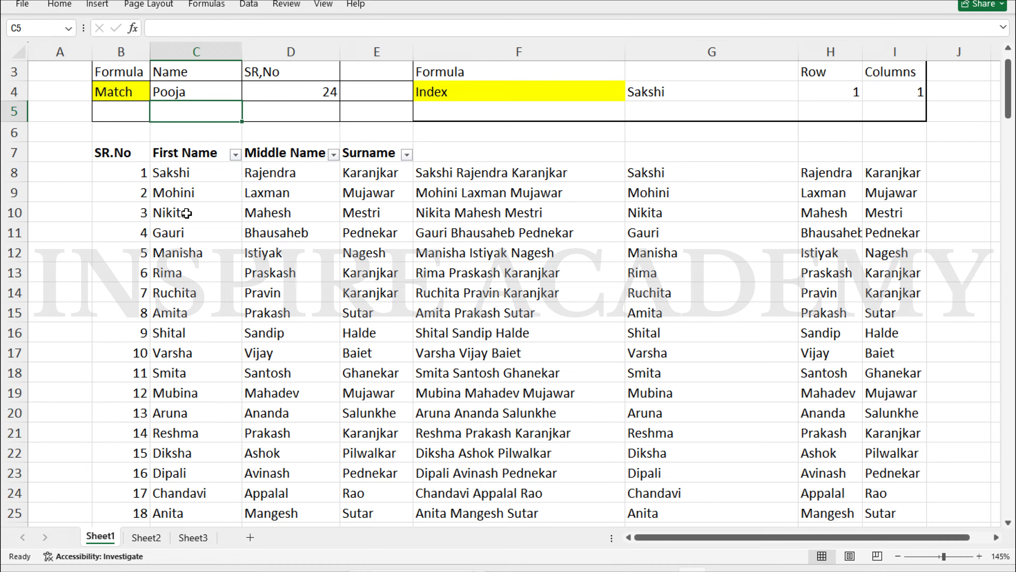
pyautogui.press('Down')
pyautogui.press('Up')
pyautogui.press('Down')
pyautogui.press('Down')
pyautogui.press('Down')
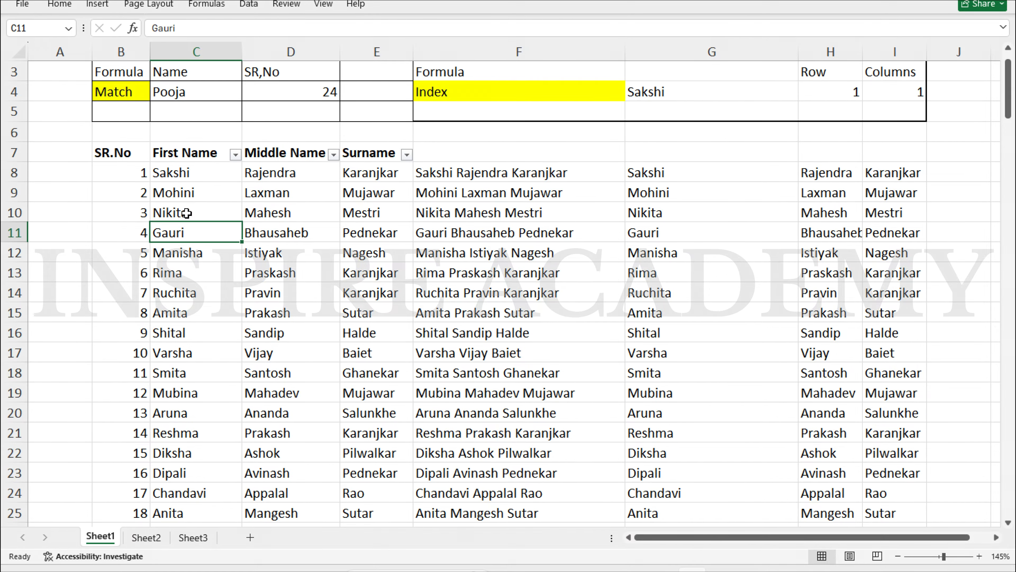
pyautogui.press('Up')
pyautogui.press('Up')
pyautogui.press('Up')
pyautogui.press('Up')
pyautogui.press('Up')
pyautogui.press('Up')
pyautogui.press('Up')
pyautogui.press('Up')
pyautogui.press('Up')
pyautogui.press('Up')
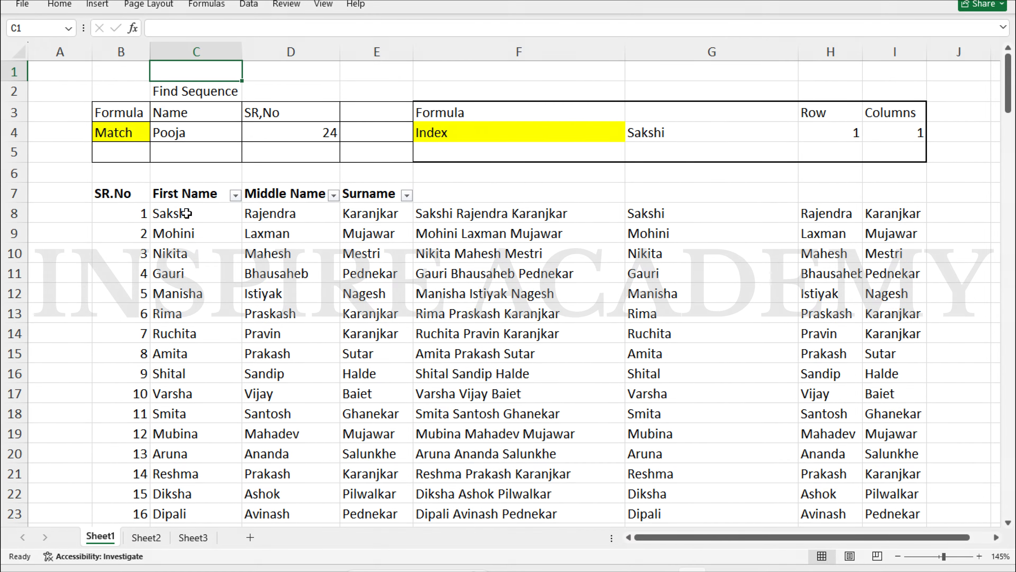
pyautogui.press('Right')
pyautogui.press('Right')
pyautogui.press('Right')
pyautogui.press('Right')
pyautogui.press('Right')
pyautogui.press('Down')
pyautogui.press('Down')
pyautogui.press('Down')
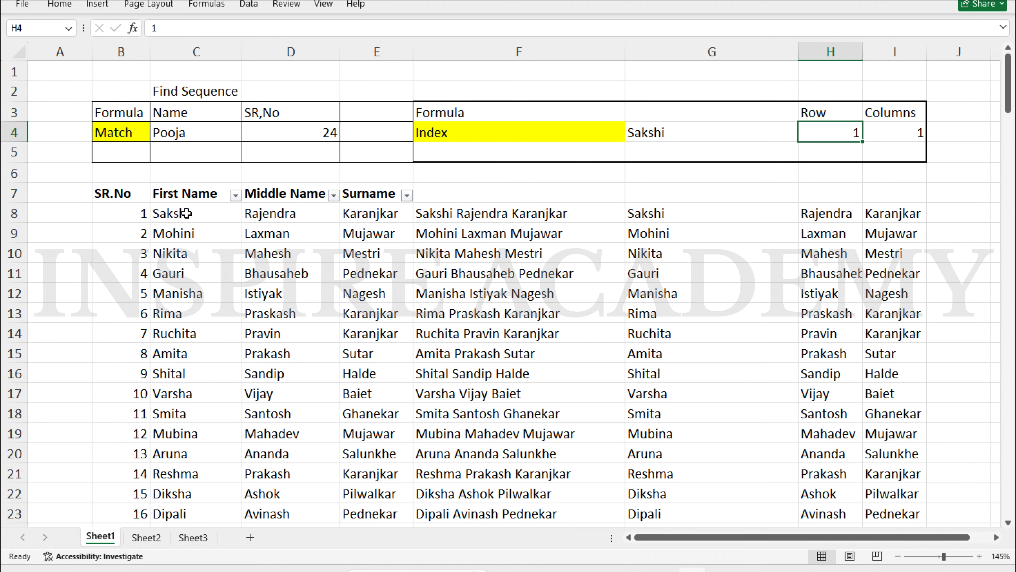
# Enter row 4 in H4 and column 3 in I4, checking Pednekar in the surname column
pyautogui.write('4')
pyautogui.press('Return')
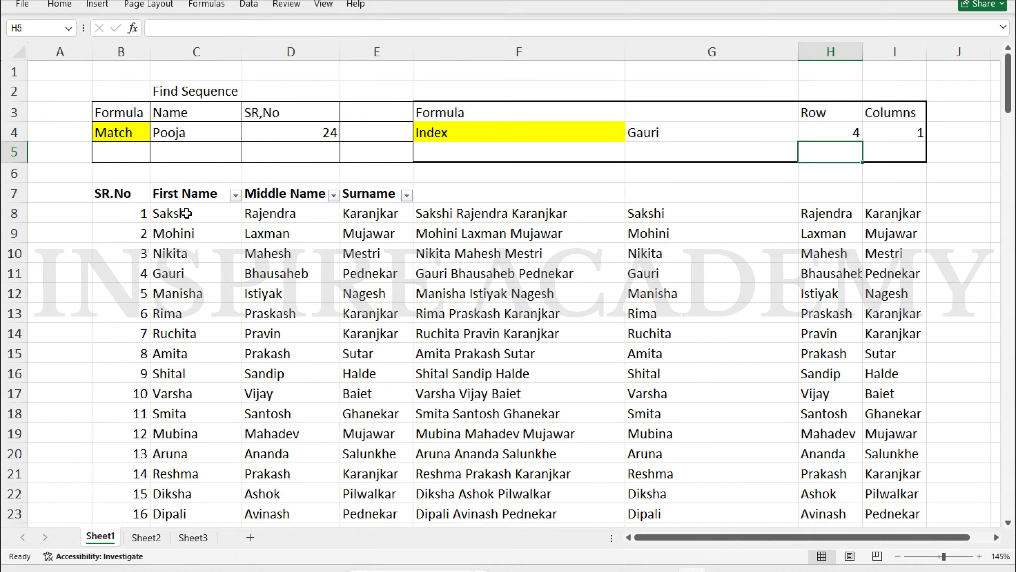
pyautogui.press('Up')
pyautogui.press('Right')
pyautogui.write('3')
pyautogui.press('Return')
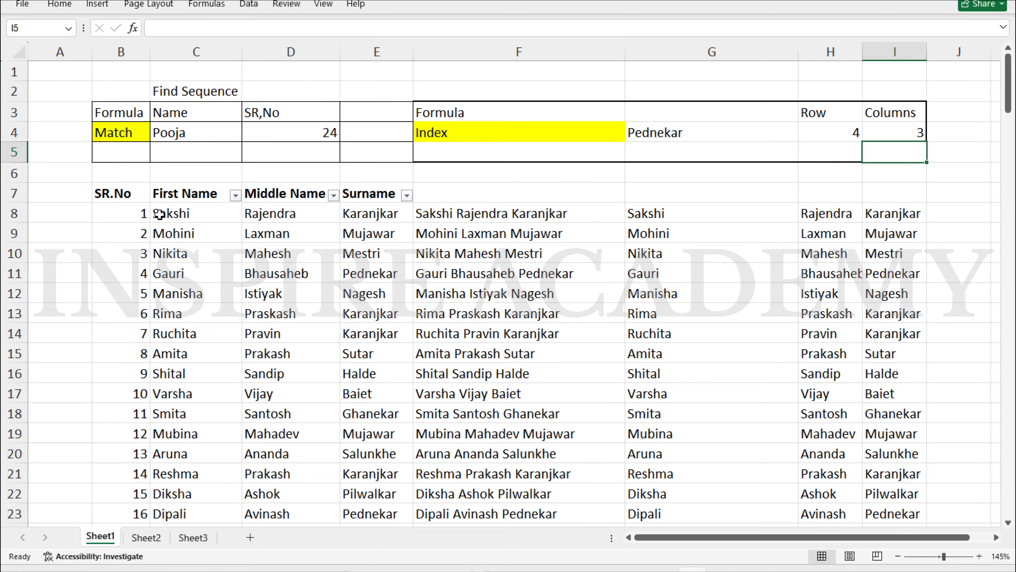
pyautogui.click(382, 268)
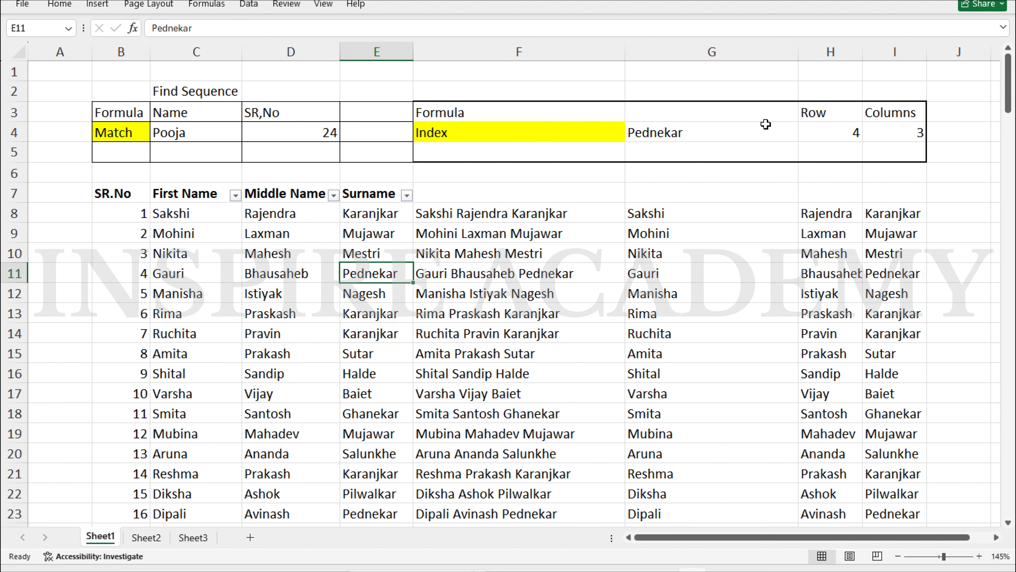
pyautogui.click(705, 133)
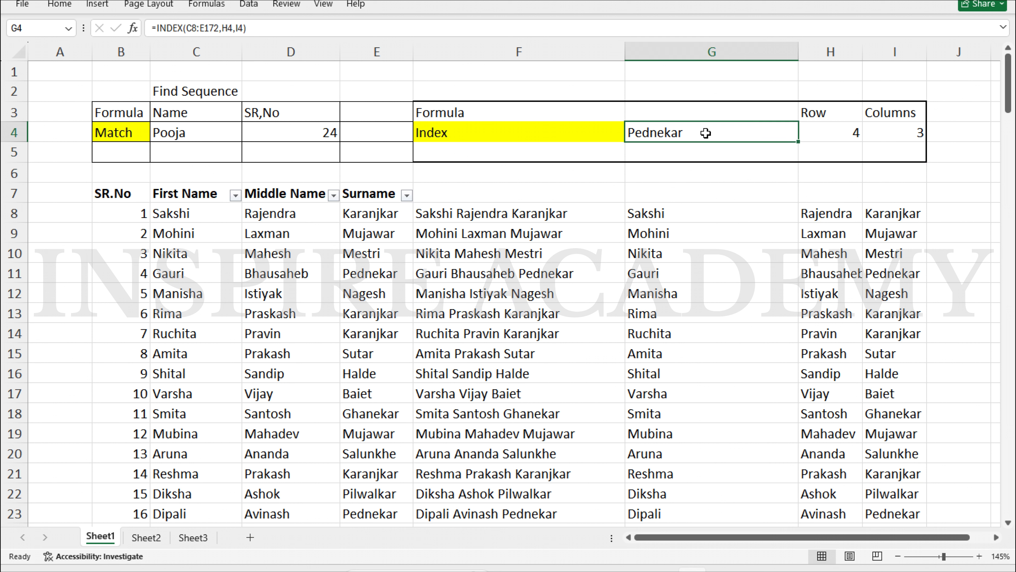
# Type 1 into both H4 and I4 so G4's INDEX returns Sakshi
pyautogui.click(812, 127)
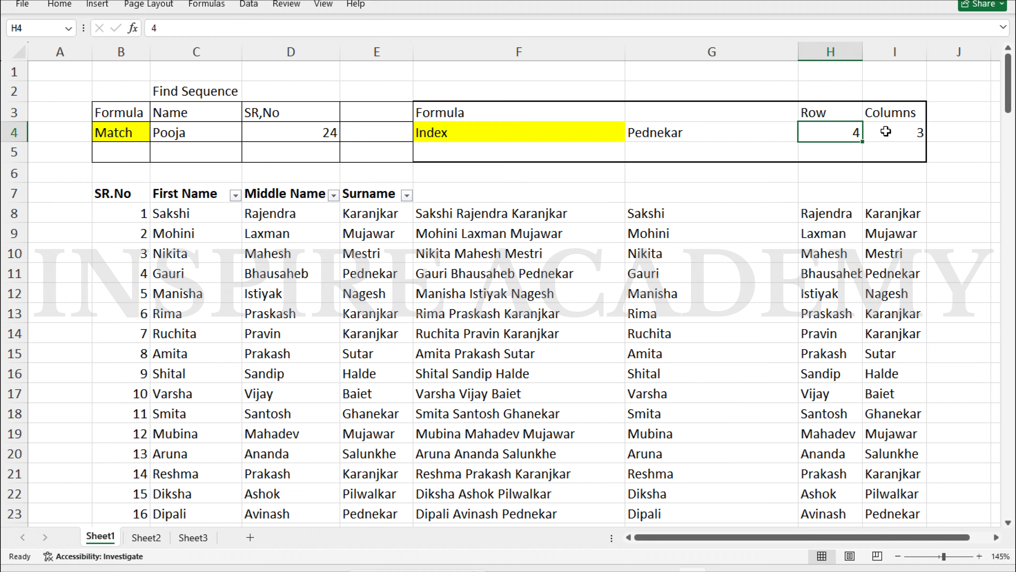
pyautogui.click(733, 120)
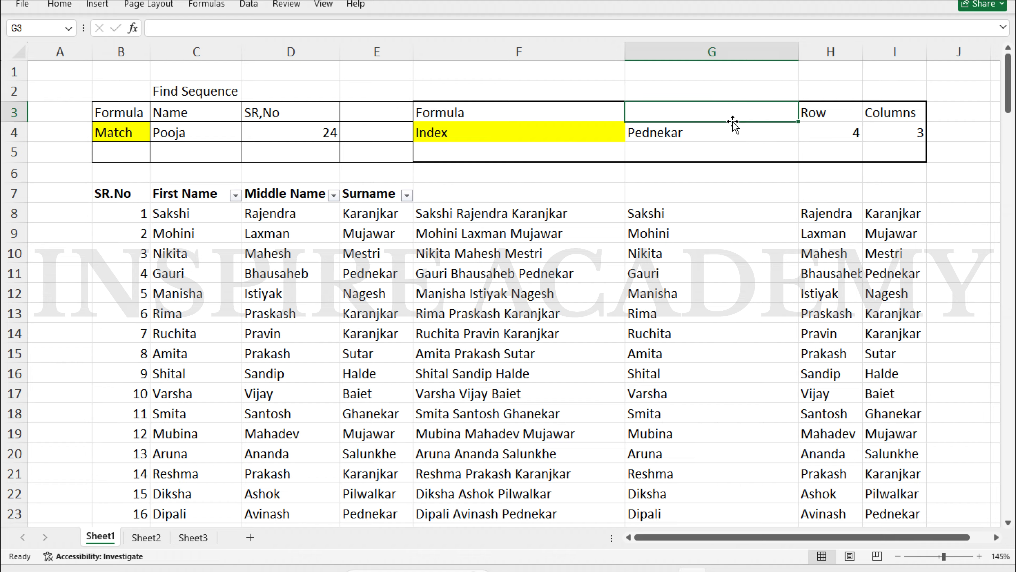
pyautogui.click(724, 132)
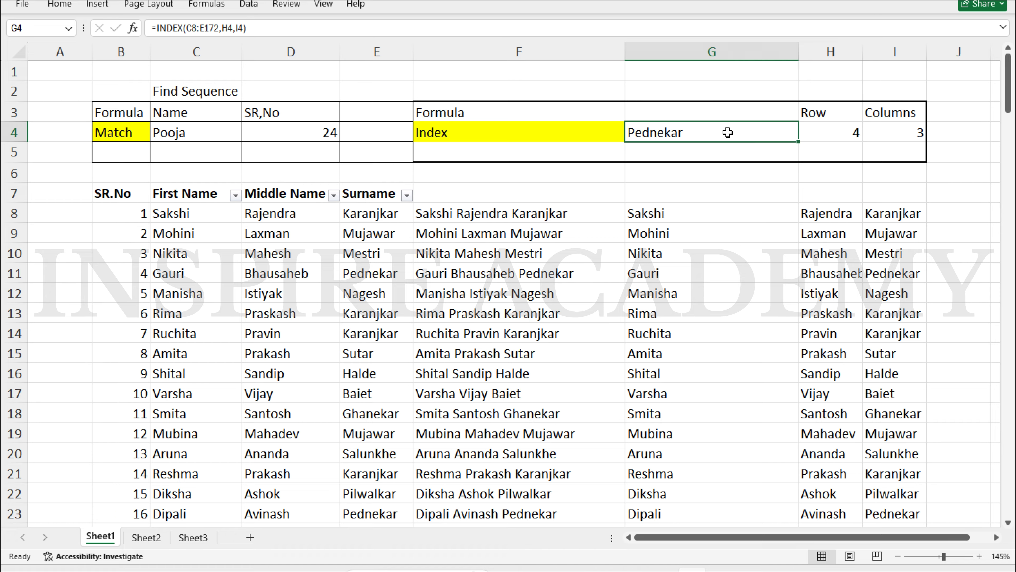
pyautogui.press('Right')
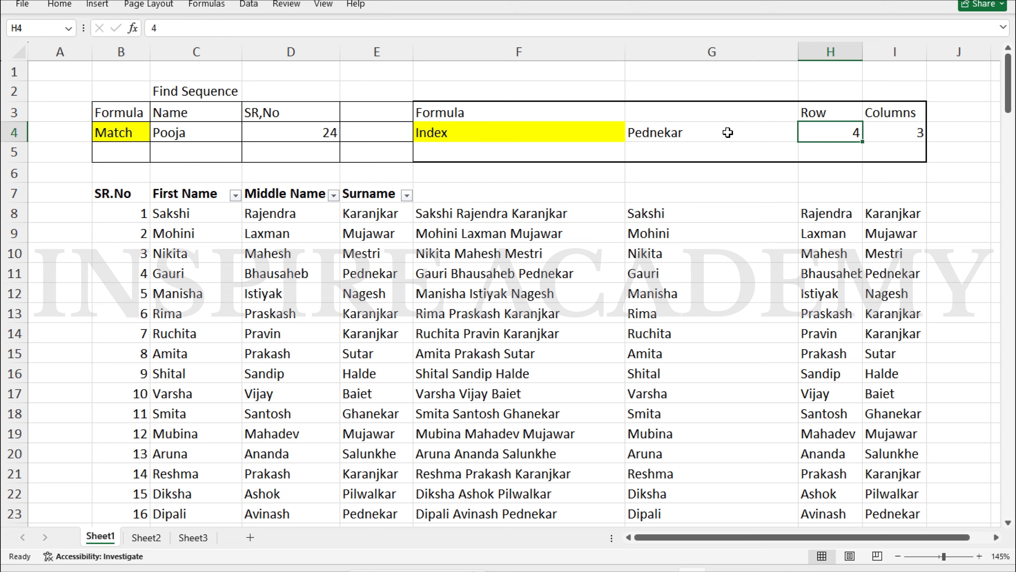
pyautogui.write('1')
pyautogui.press('Tab')
pyautogui.write('1')
pyautogui.press('Tab')
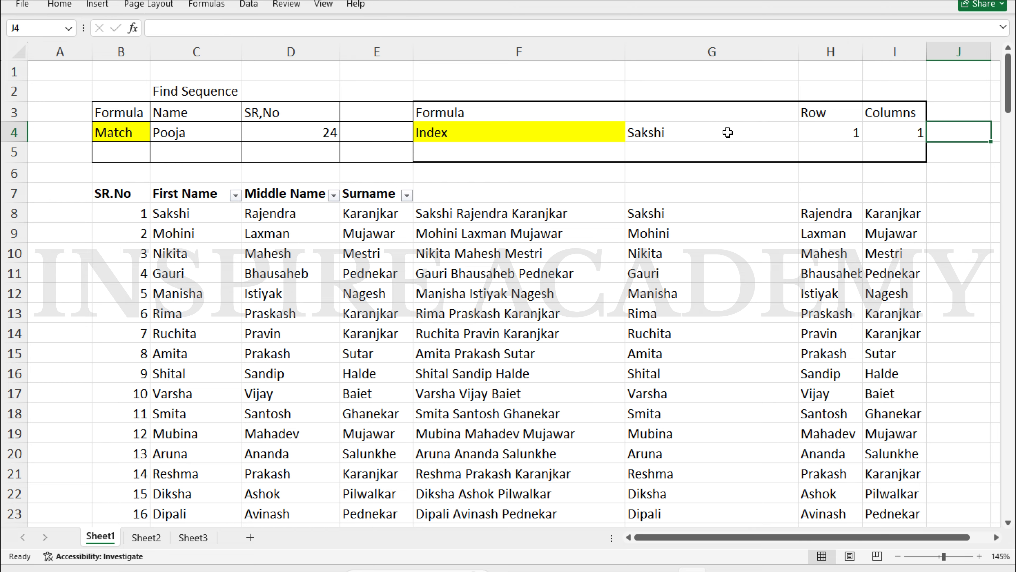
pyautogui.press('Left')
pyautogui.press('Left')
pyautogui.press('Left')
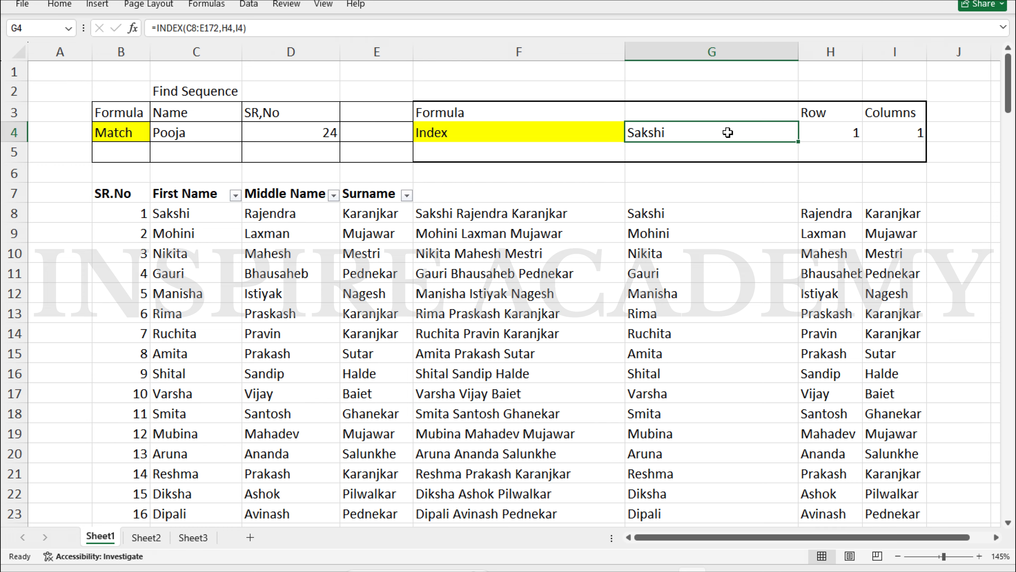
# Start an INDEX formula in G4 over the array C8:E172
pyautogui.write('=')
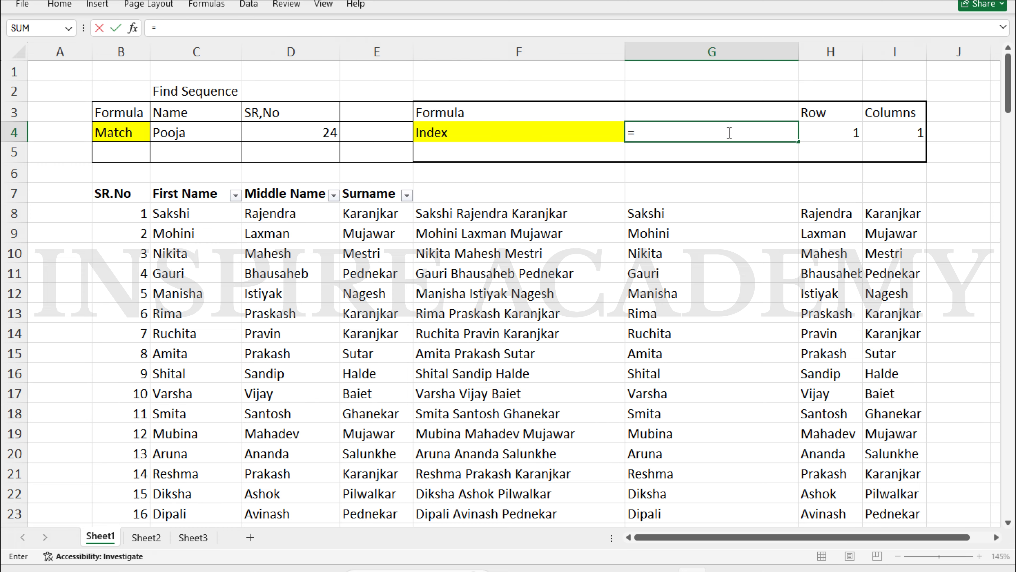
pyautogui.write('ind')
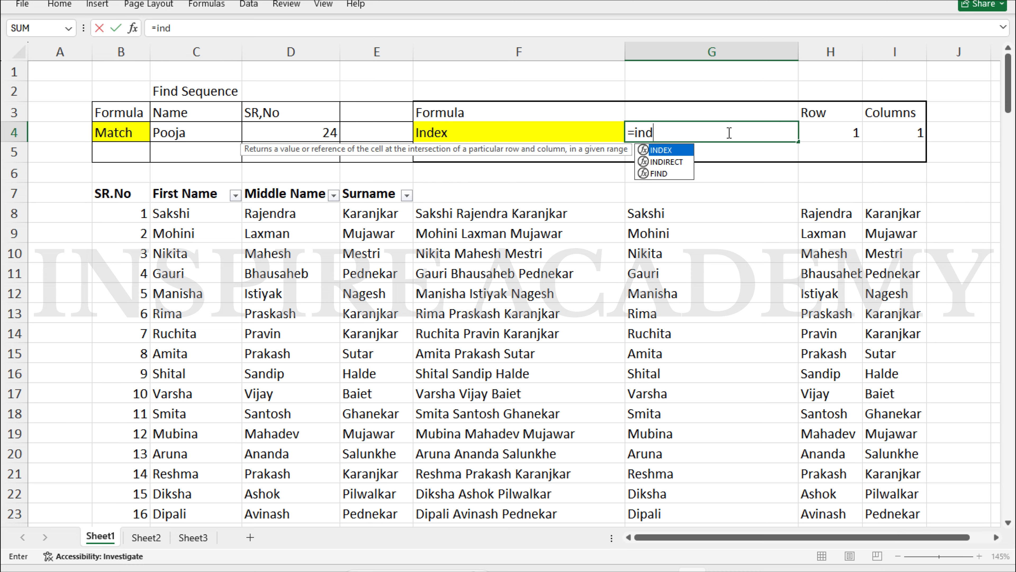
pyautogui.press('Tab')
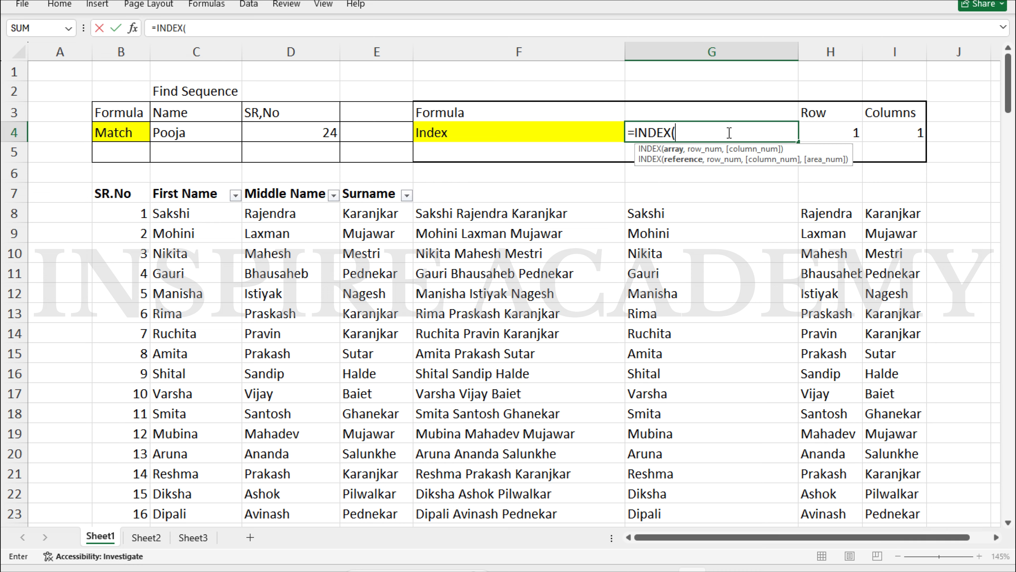
pyautogui.press('Left')
pyautogui.press('Left')
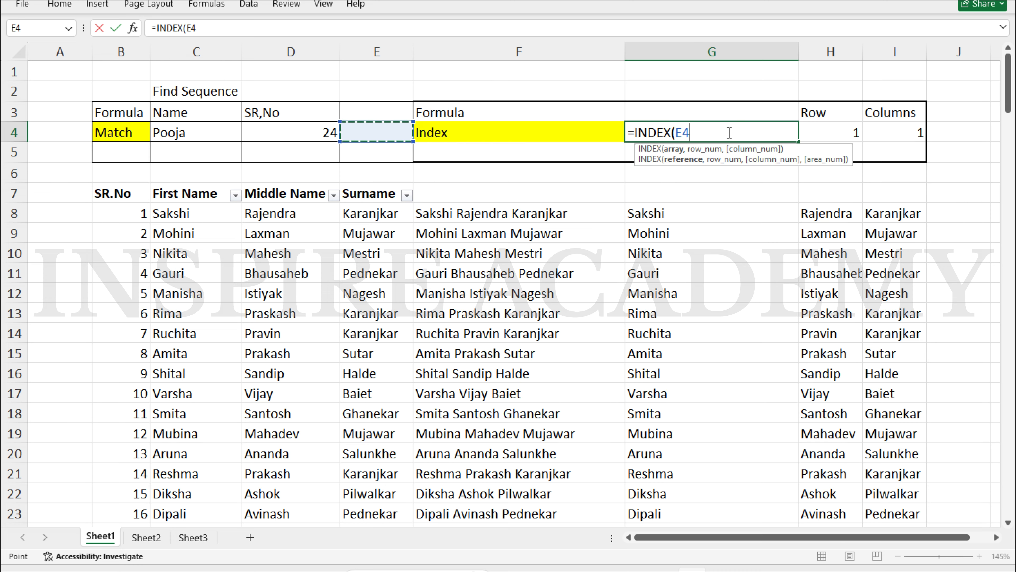
pyautogui.press('Down')
pyautogui.press('Down')
pyautogui.press('Down')
pyautogui.press('Left')
pyautogui.press('Left')
pyautogui.press('Down')
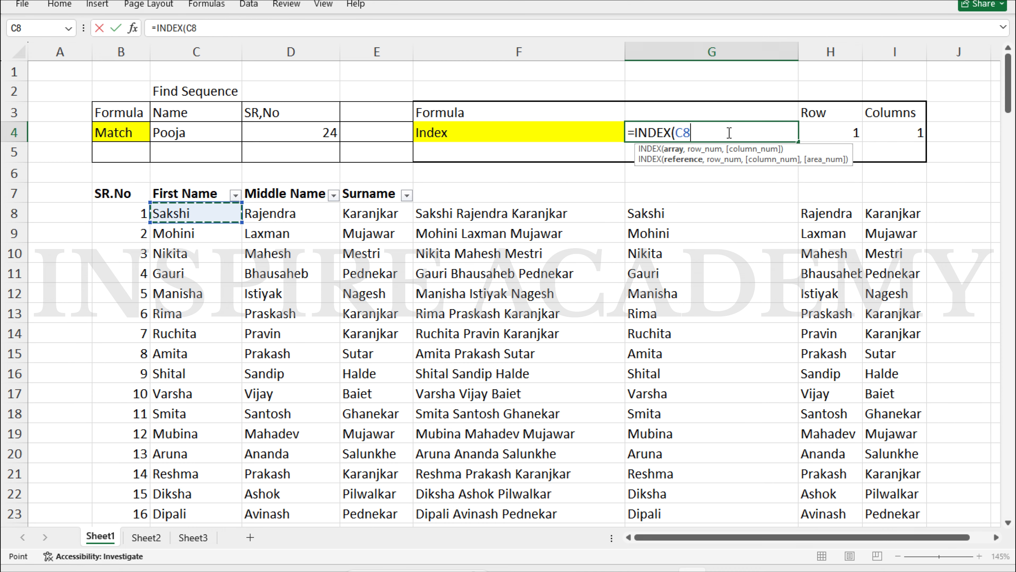
pyautogui.hotkey('ctrl', 'shift', 'Right')
pyautogui.hotkey('shift', 'Left')
pyautogui.hotkey('shift', 'Left')
pyautogui.hotkey('shift', 'Left')
pyautogui.hotkey('shift', 'Left')
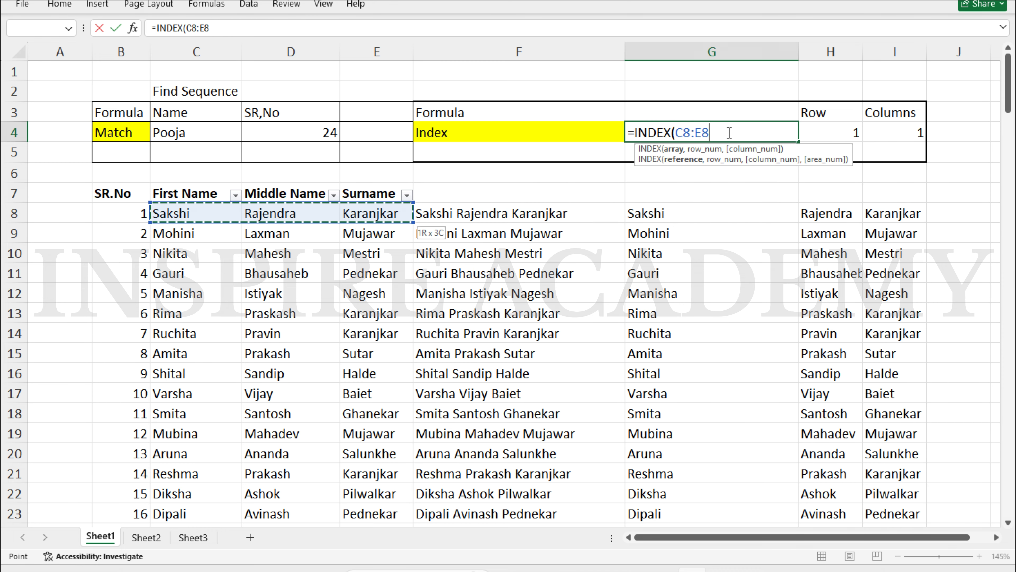
pyautogui.hotkey('shift', 'Down')
pyautogui.hotkey('ctrl', 'shift', 'Down')
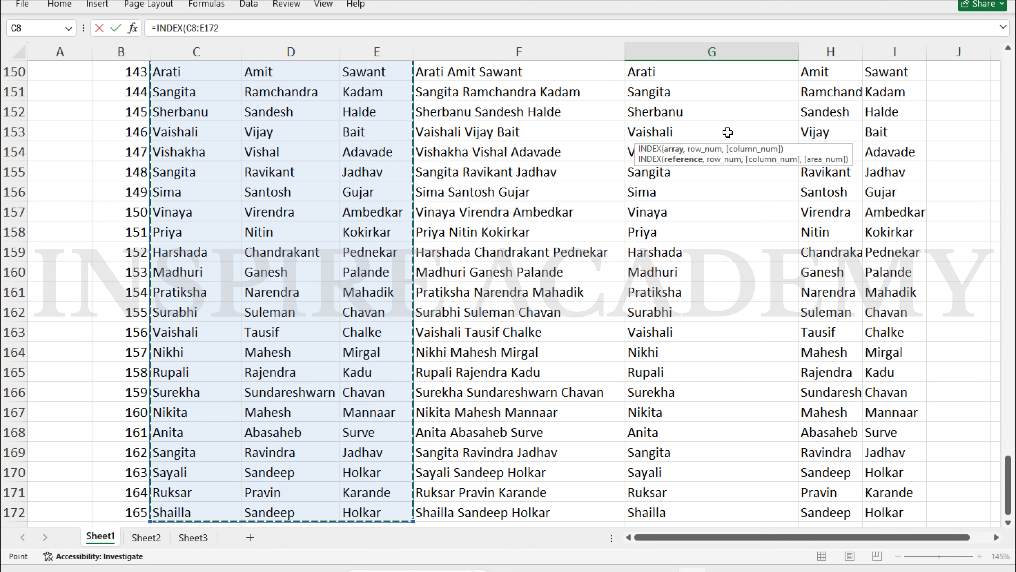
pyautogui.write(',')
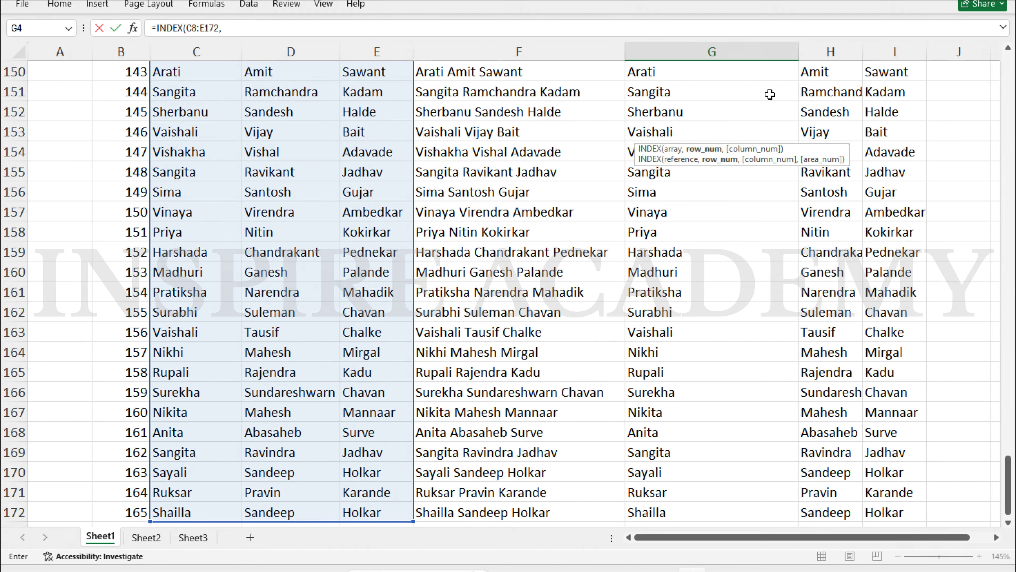
# Use H4 as the row and I4 as the column argument, and commit the formula
pyautogui.scroll(-20, 769, 95)
pyautogui.scroll(20, 769, 95)
pyautogui.scroll(20, 770, 94)
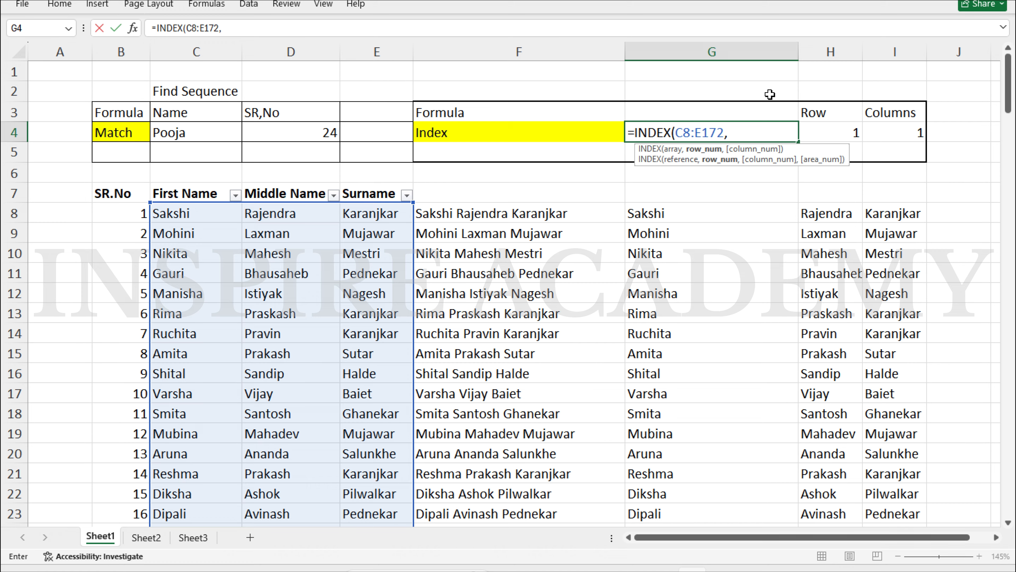
pyautogui.click(840, 129)
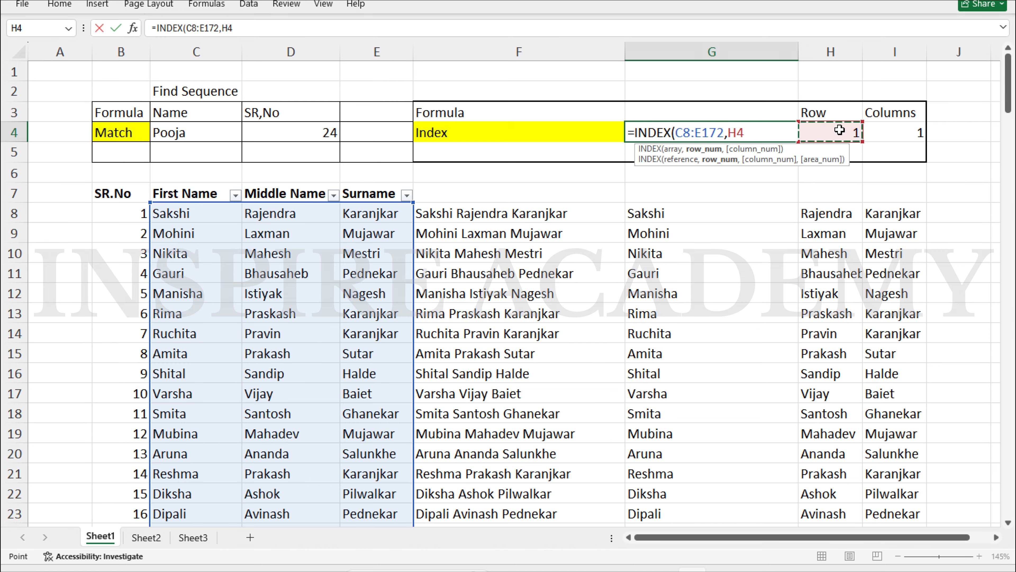
pyautogui.write(',')
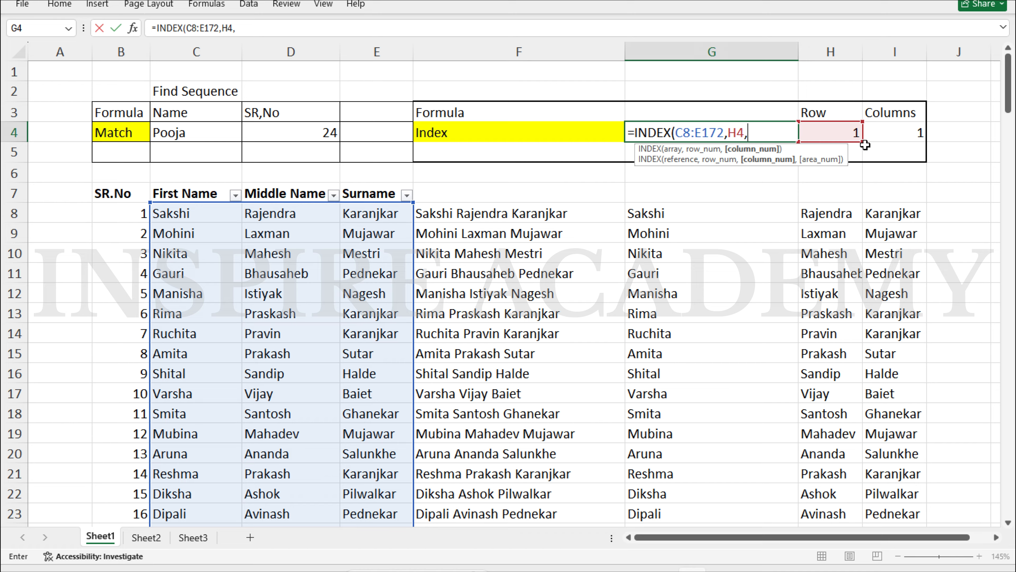
pyautogui.click(903, 132)
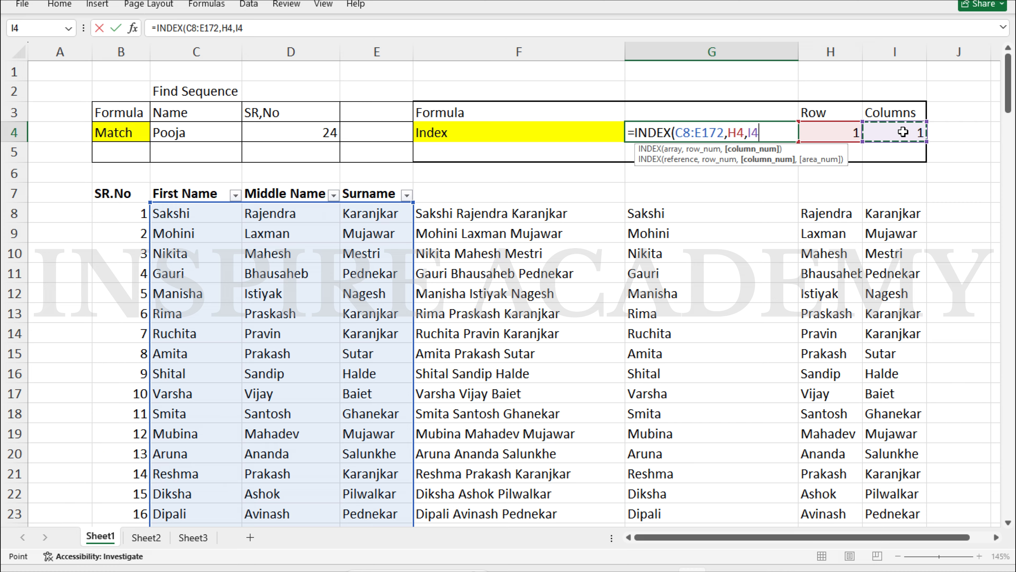
pyautogui.press('Return')
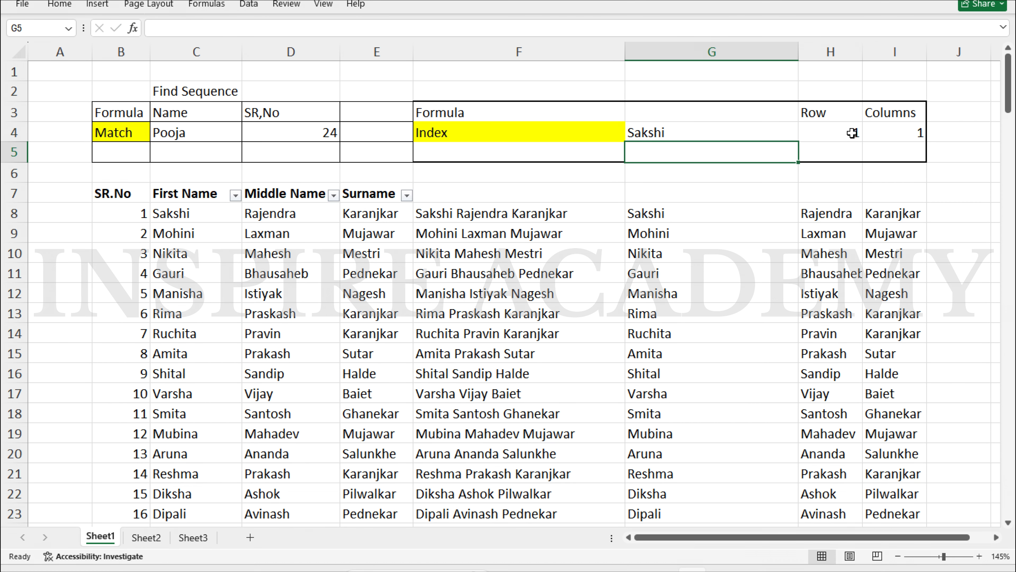
# Enter 50 as the row in H4 so G4 returns Ujwala, then go to Sheet2
pyautogui.click(851, 132)
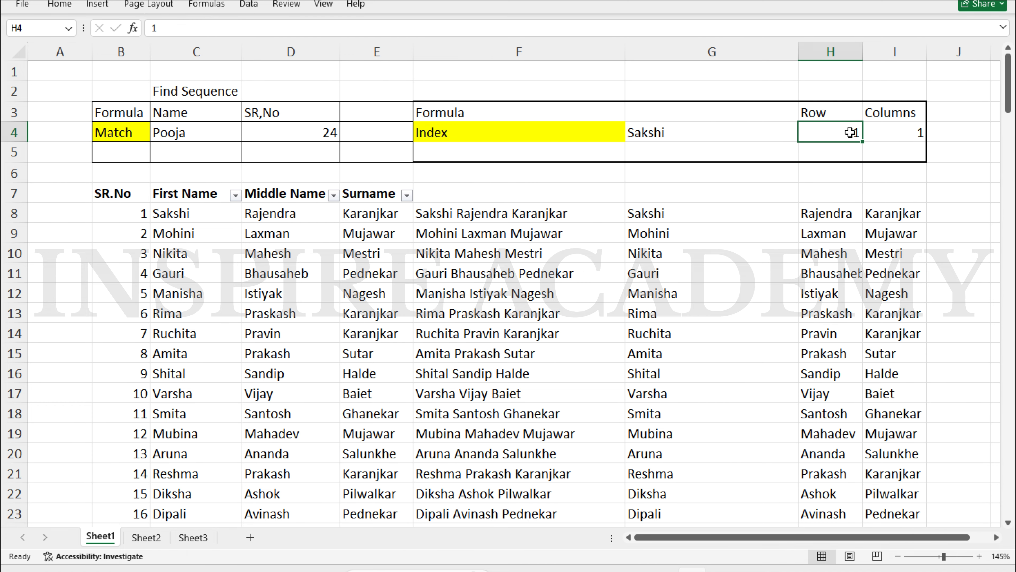
pyautogui.write('50')
pyautogui.press('Return')
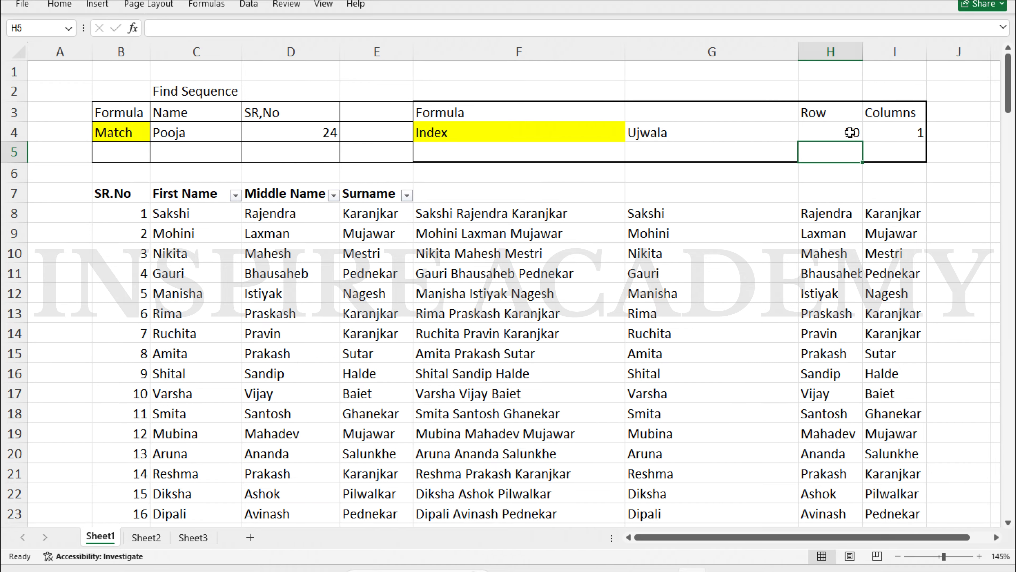
pyautogui.scroll(-5, 455, 333)
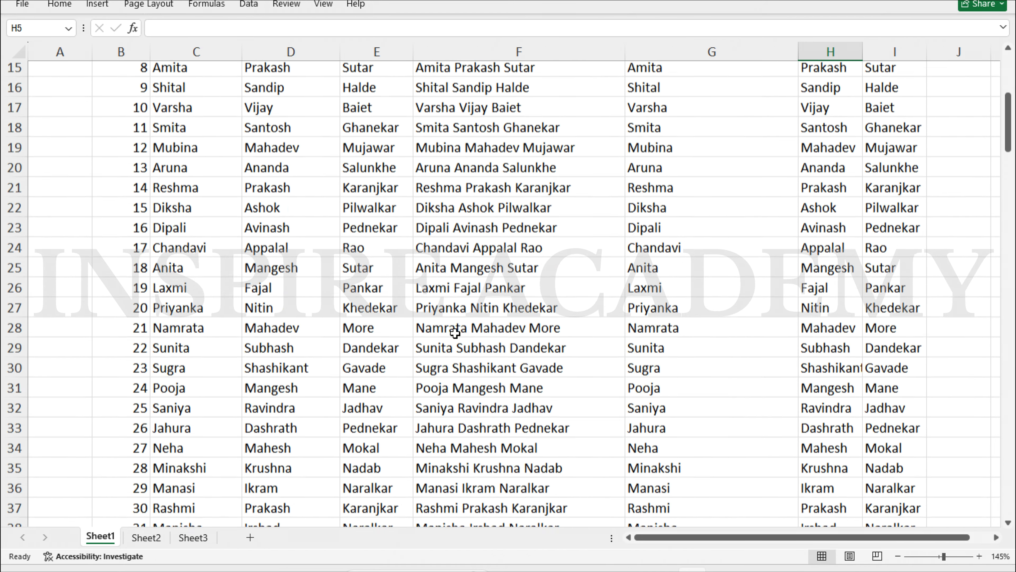
pyautogui.scroll(-4, 455, 333)
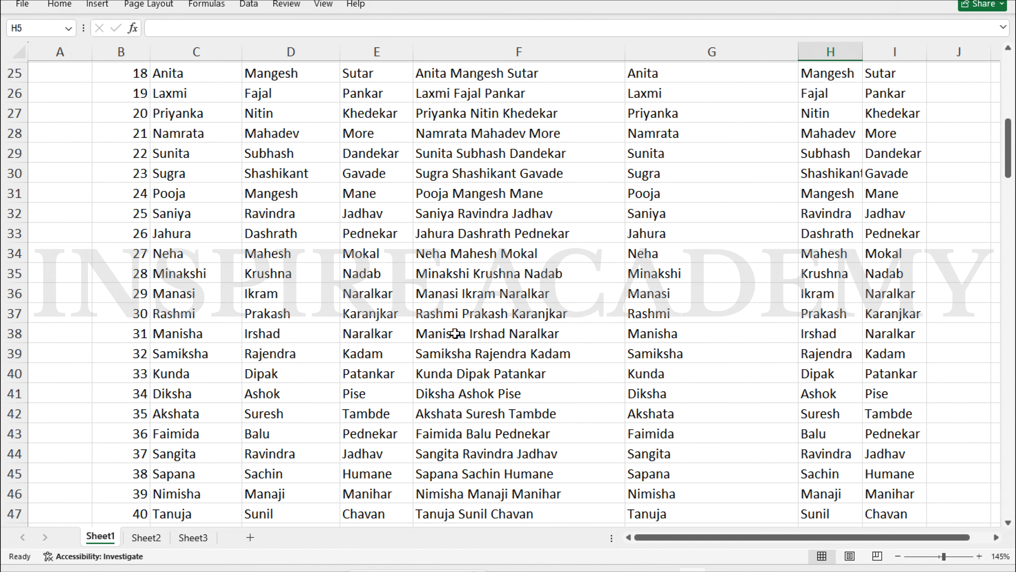
pyautogui.scroll(-6, 455, 333)
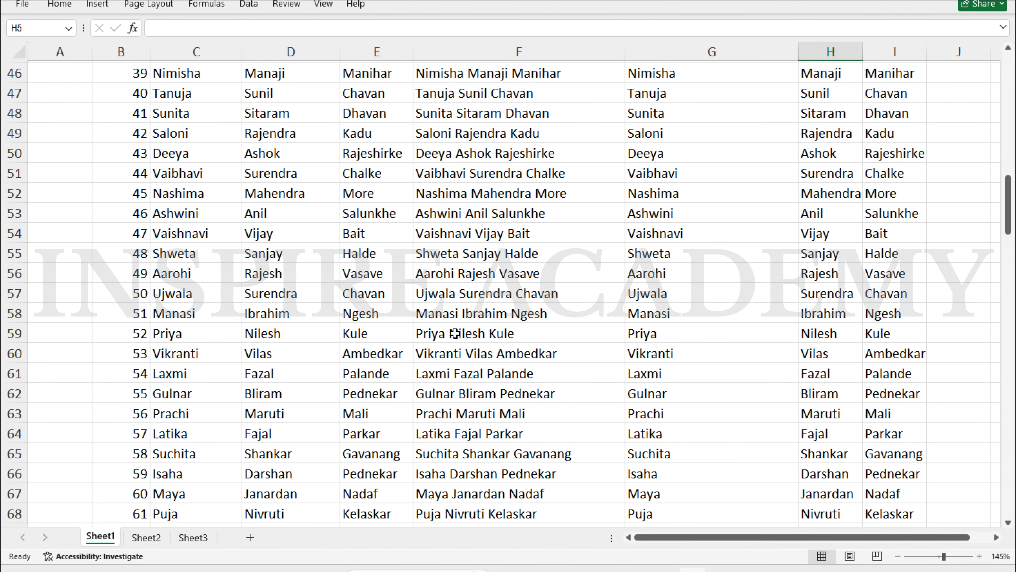
pyautogui.scroll(15, 355, 279)
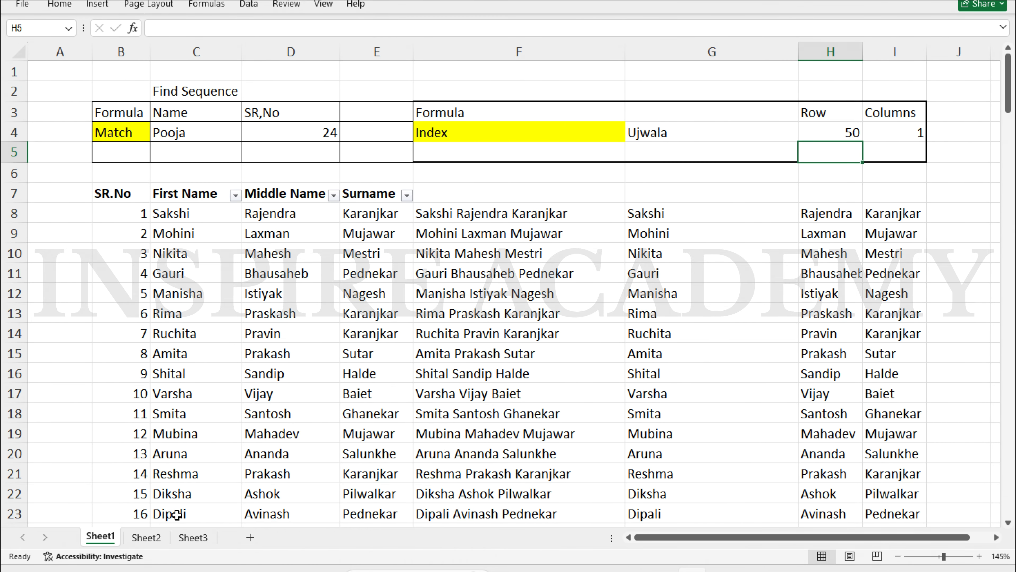
pyautogui.click(146, 538)
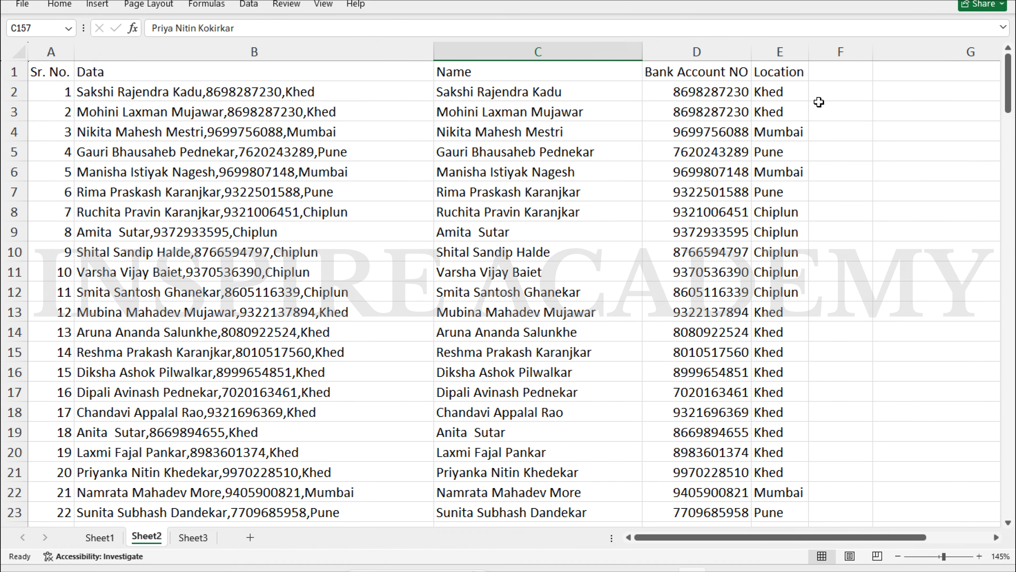
# Enter =LEFT(D2,4) in F2 to extract the account number's first four digits
pyautogui.click(834, 111)
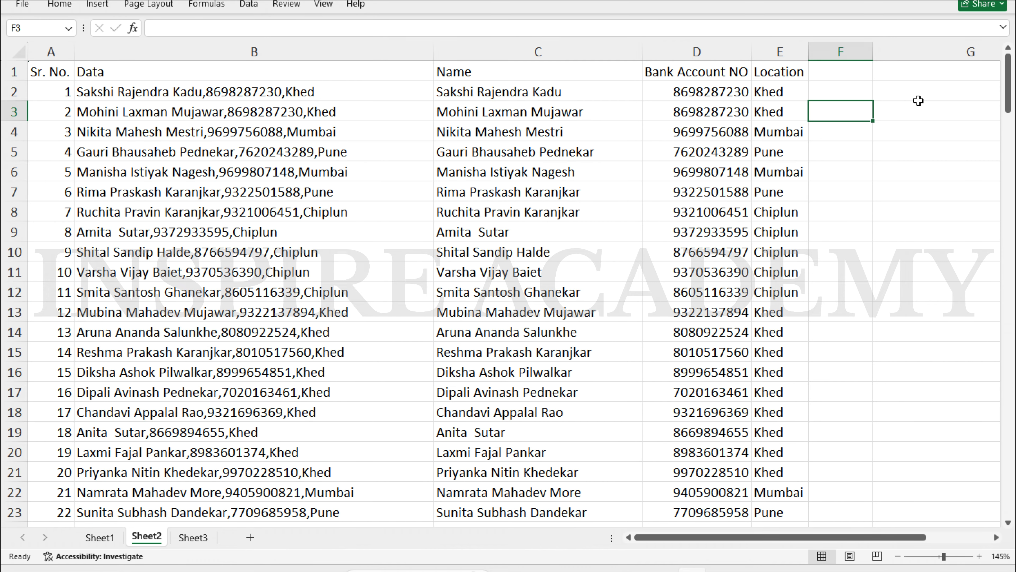
pyautogui.press('Right')
pyautogui.press('Right')
pyautogui.press('Right')
pyautogui.press('Left')
pyautogui.press('Left')
pyautogui.press('Left')
pyautogui.press('Up')
pyautogui.press('Up')
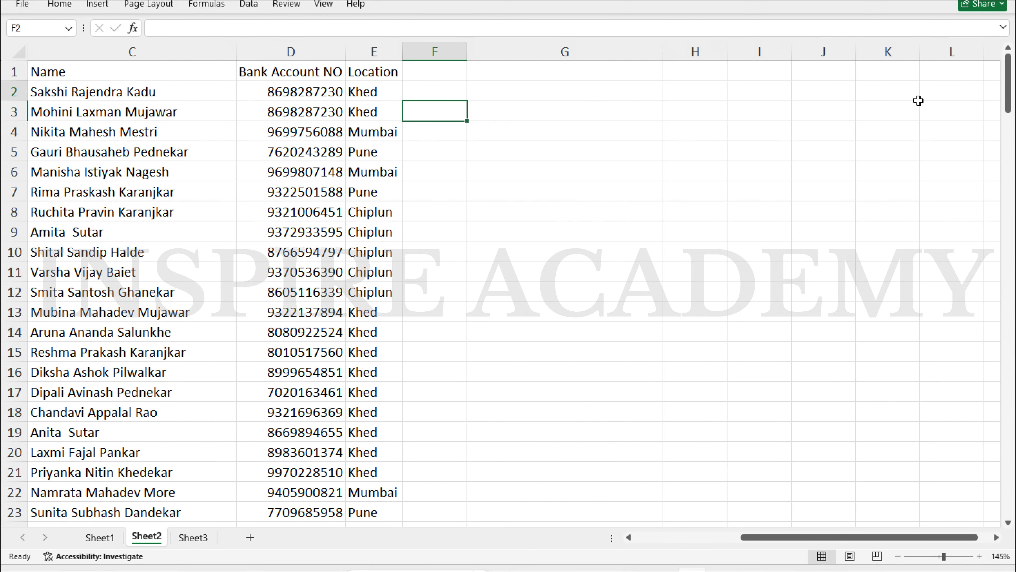
pyautogui.press('Right')
pyautogui.press('Down')
pyautogui.press('Left')
pyautogui.press('Left')
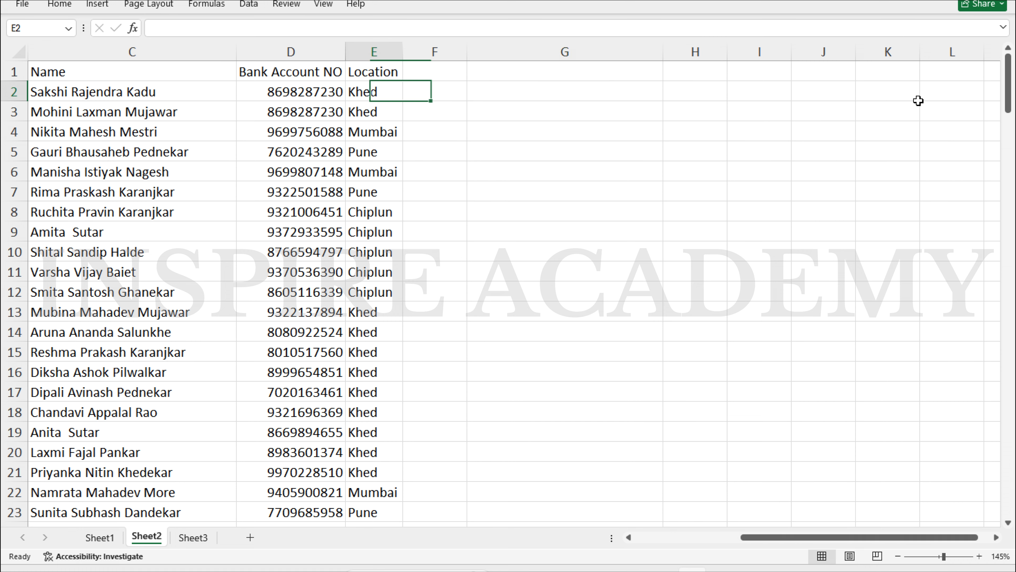
pyautogui.press('Left')
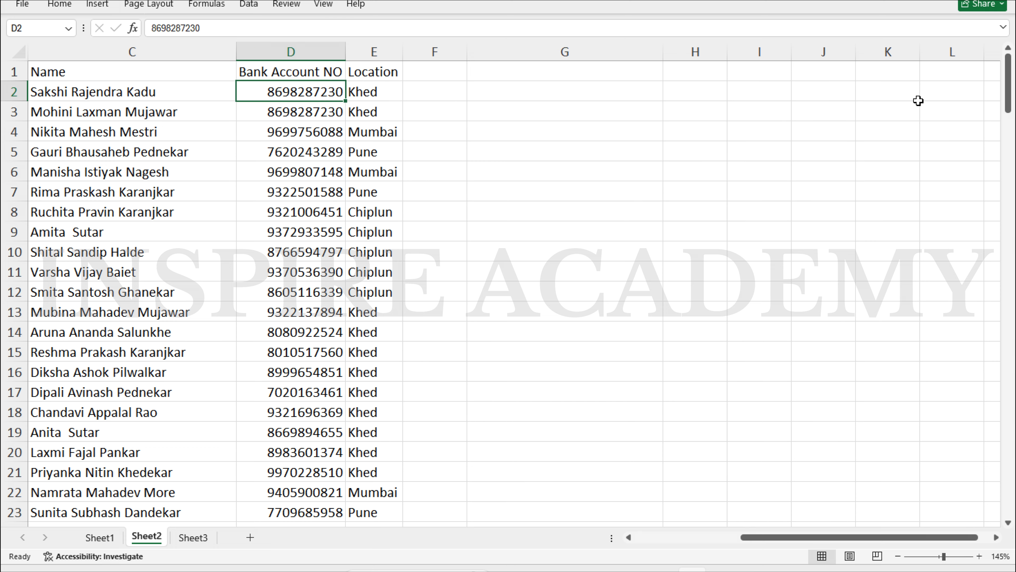
pyautogui.press('Right')
pyautogui.press('Left')
pyautogui.press('Left')
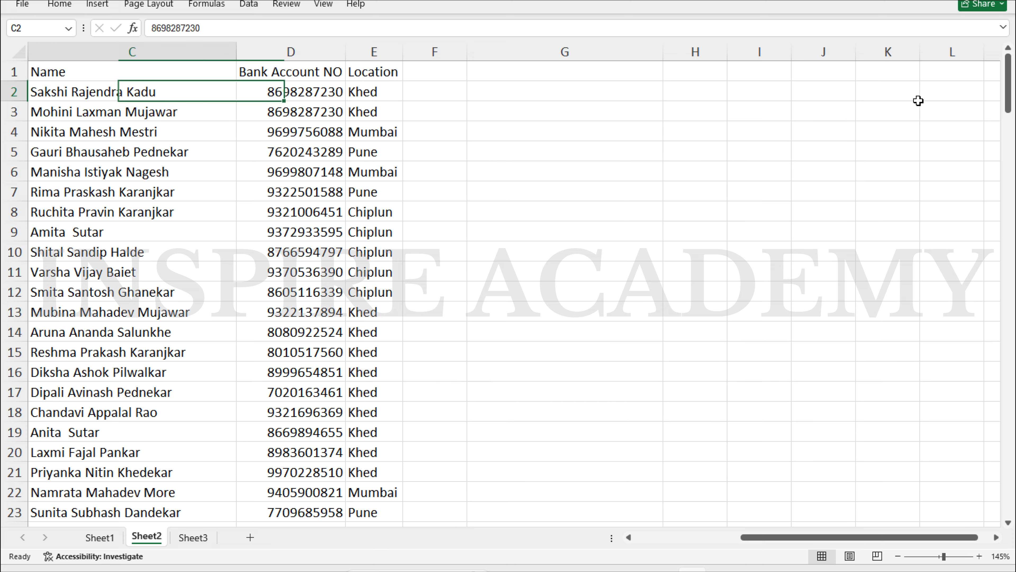
pyautogui.press('Right')
pyautogui.press('Right')
pyautogui.press('Right')
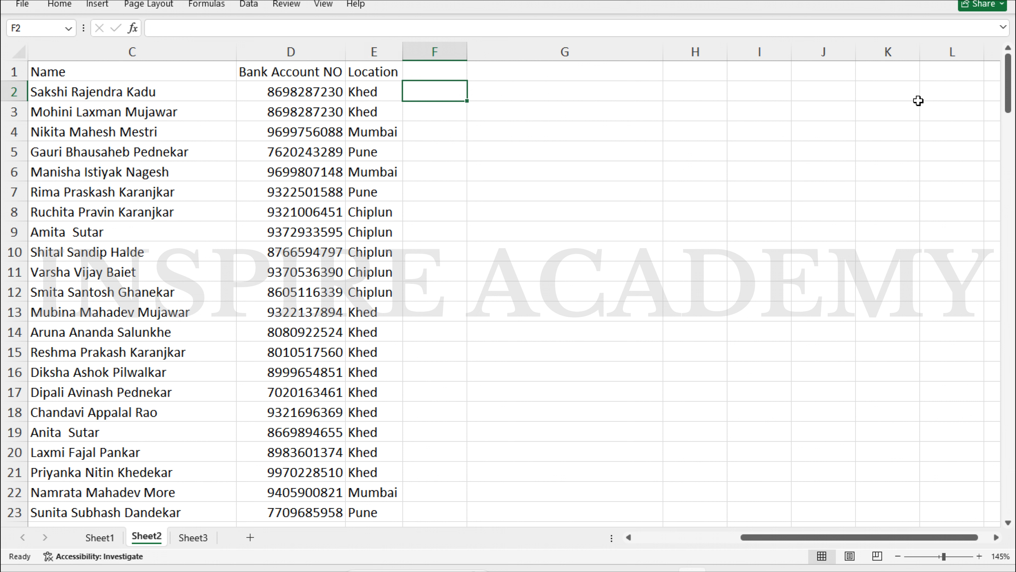
pyautogui.write('=lef')
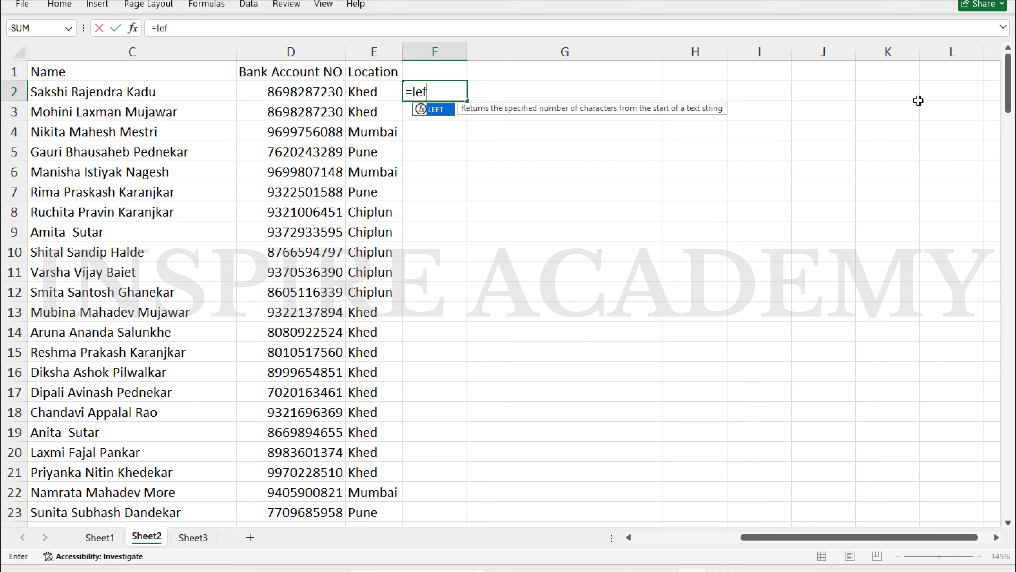
pyautogui.press('Tab')
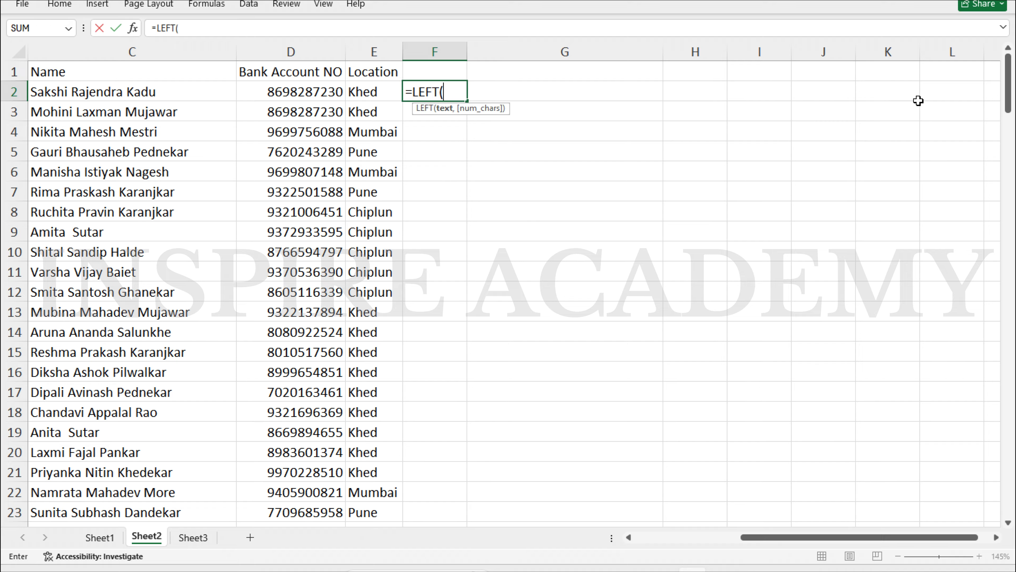
pyautogui.press('Left')
pyautogui.press('Left')
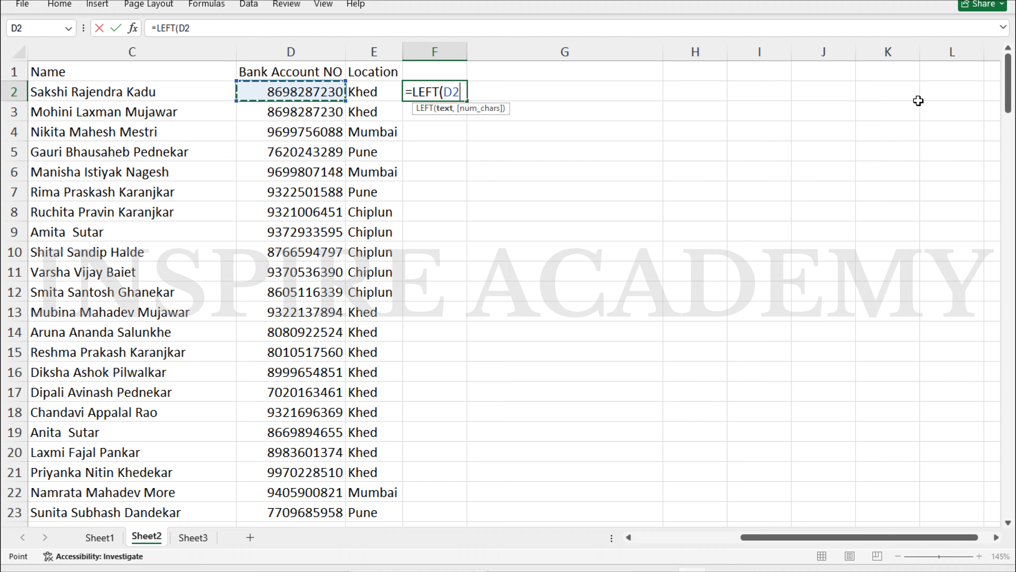
pyautogui.write(',')
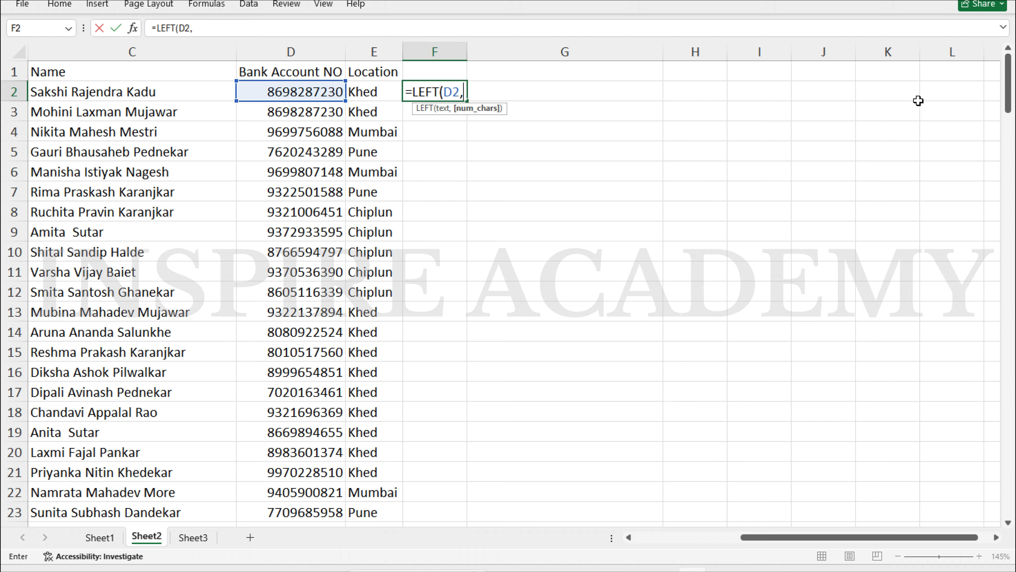
pyautogui.write('4')
pyautogui.press('Return')
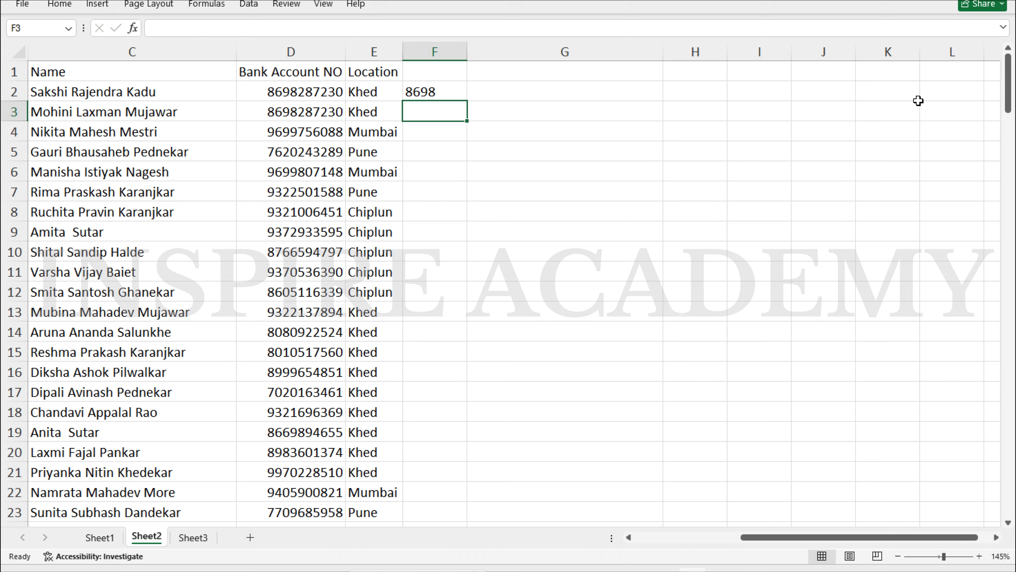
# Fill the LEFT formula down column F for every account number
pyautogui.press('Up')
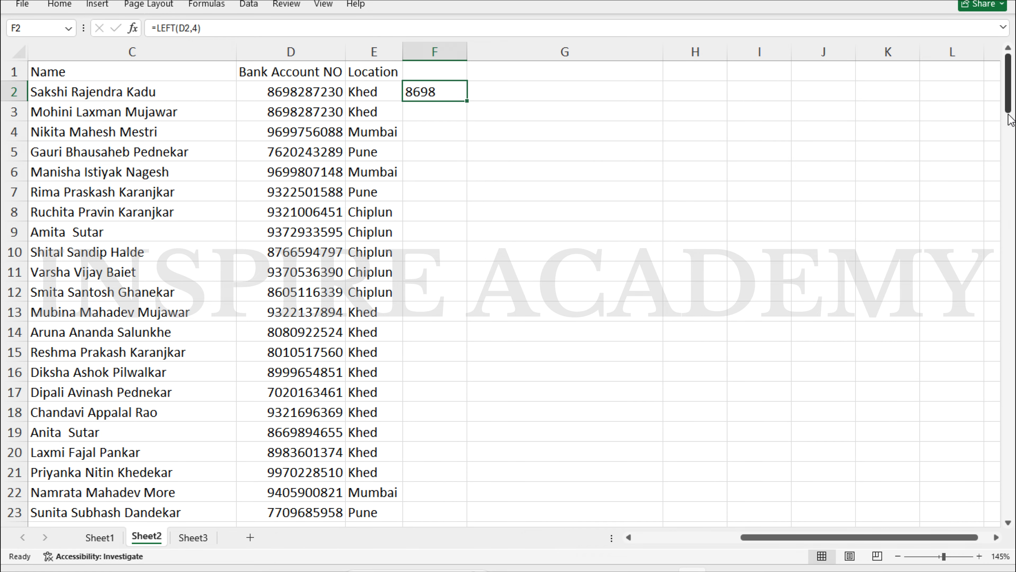
pyautogui.doubleClick(465, 102)
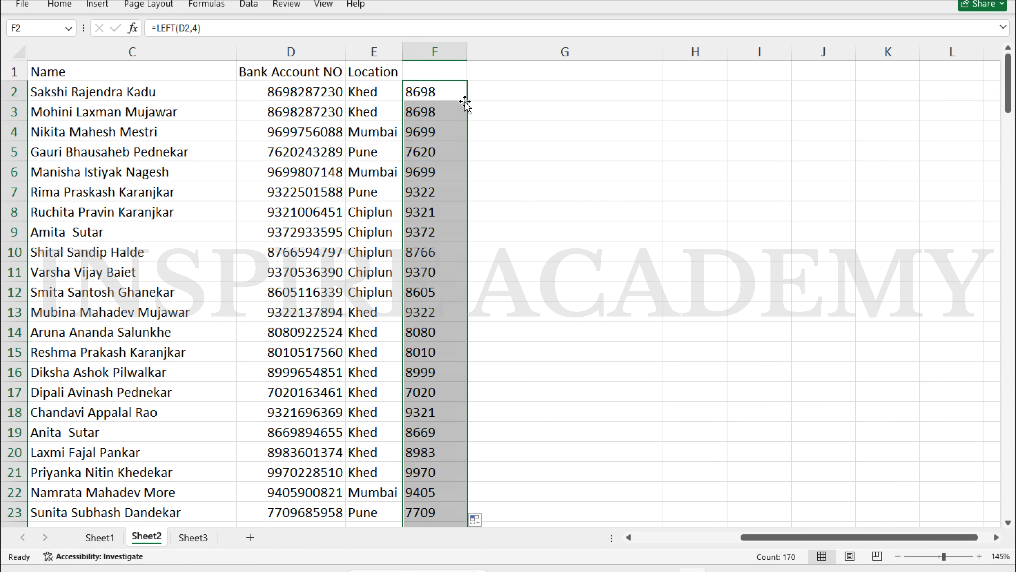
pyautogui.scroll(-8, 456, 164)
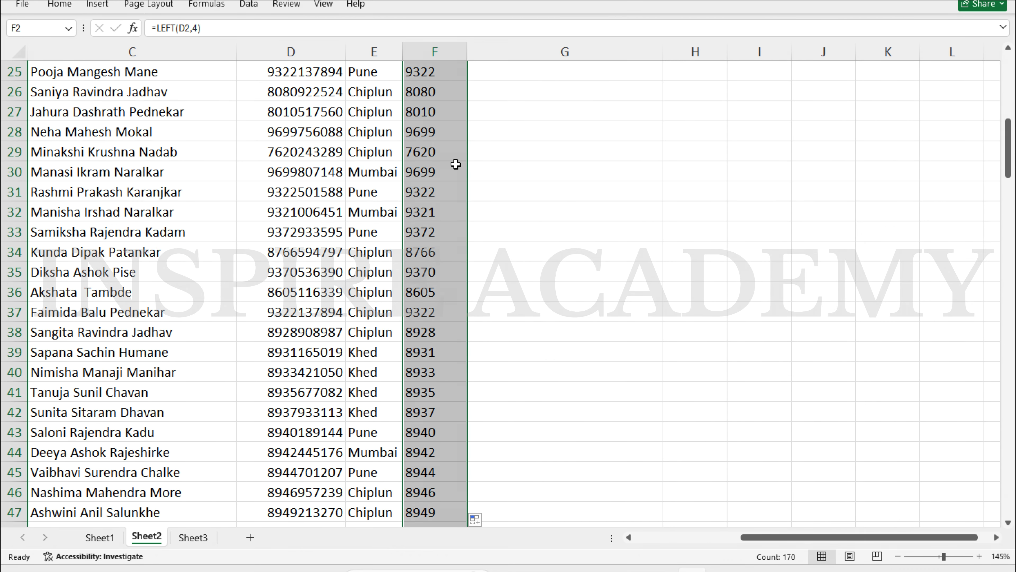
pyautogui.scroll(8, 456, 164)
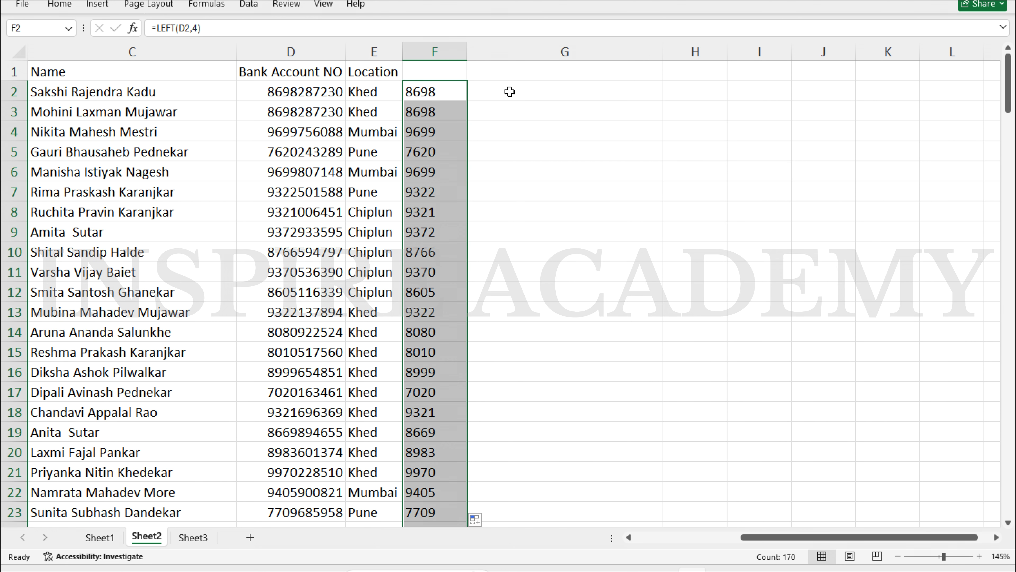
pyautogui.click(510, 92)
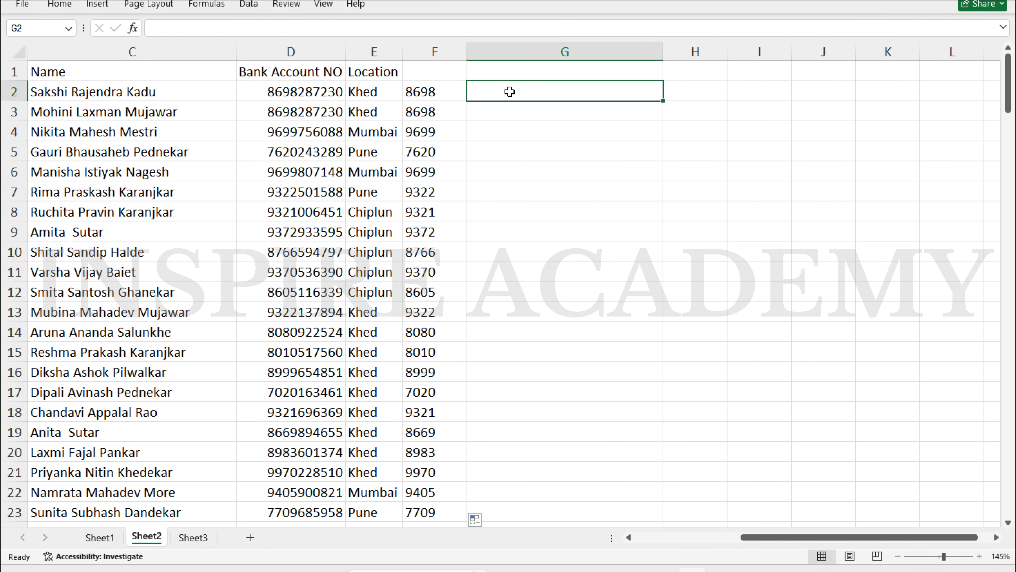
# Enter =MID(D2,5,2) in G2 to pull two digits starting at the fifth digit
pyautogui.write('=mid')
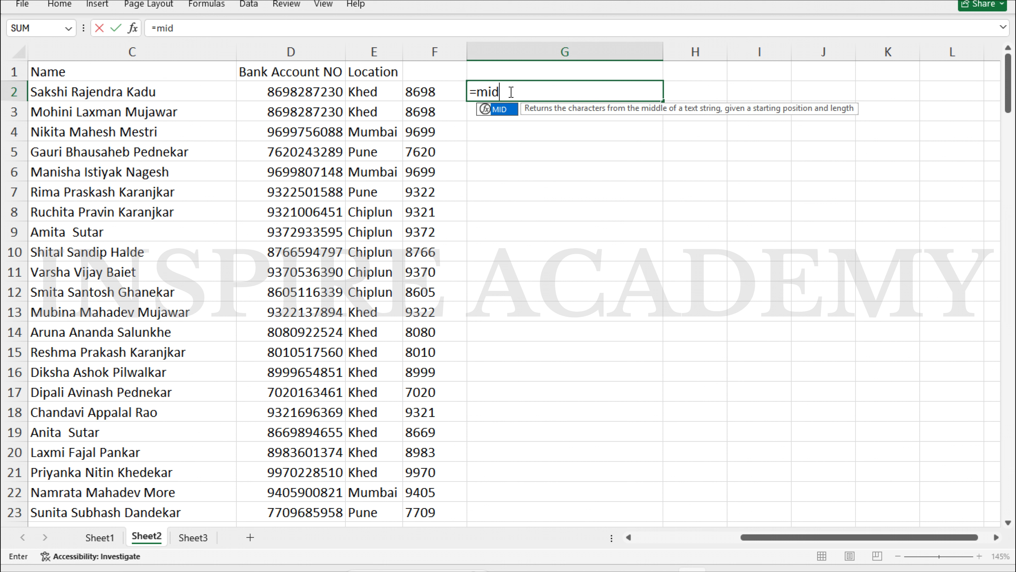
pyautogui.press('Tab')
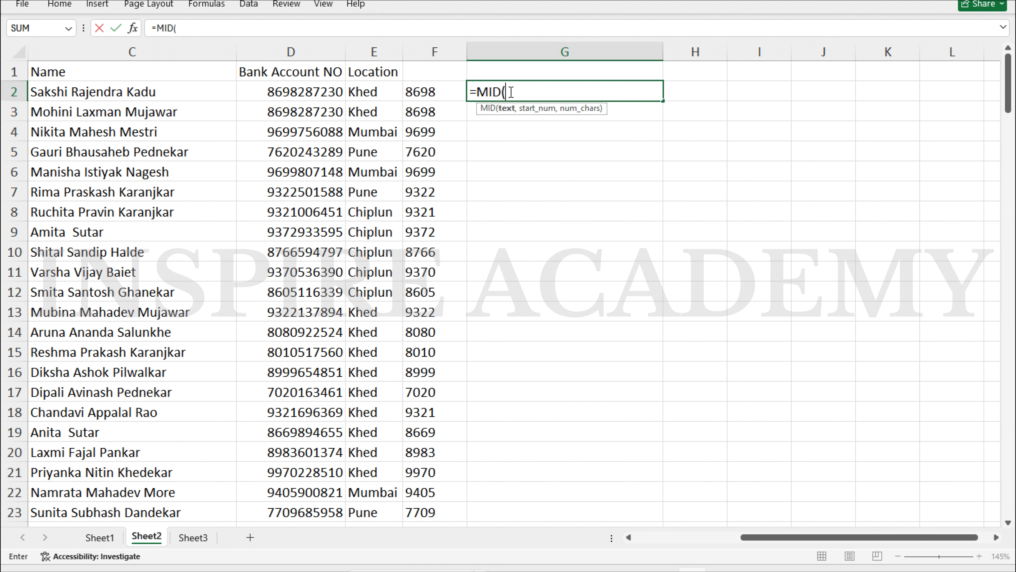
pyautogui.press('Left')
pyautogui.press('Left')
pyautogui.press('Left')
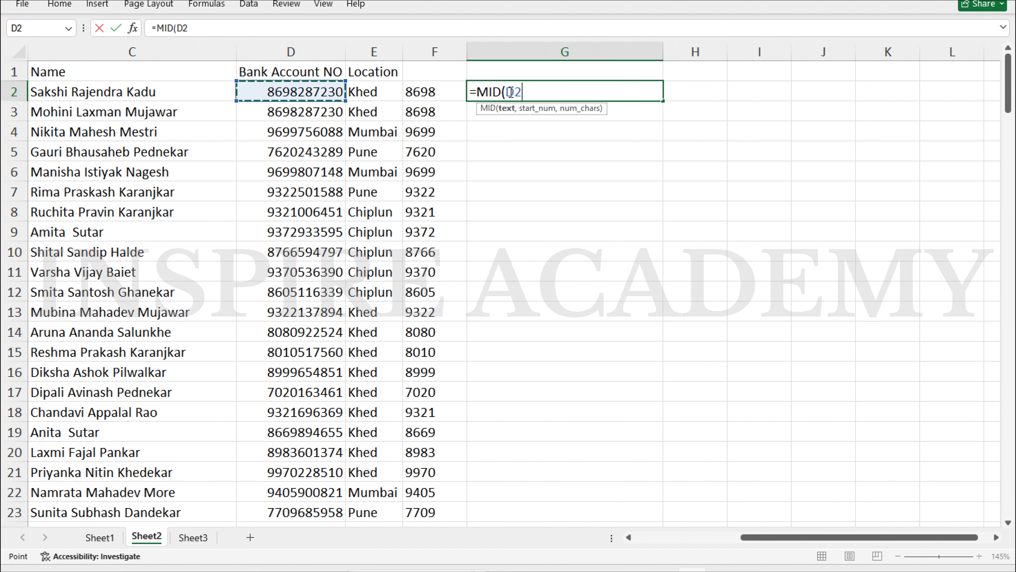
pyautogui.write(',')
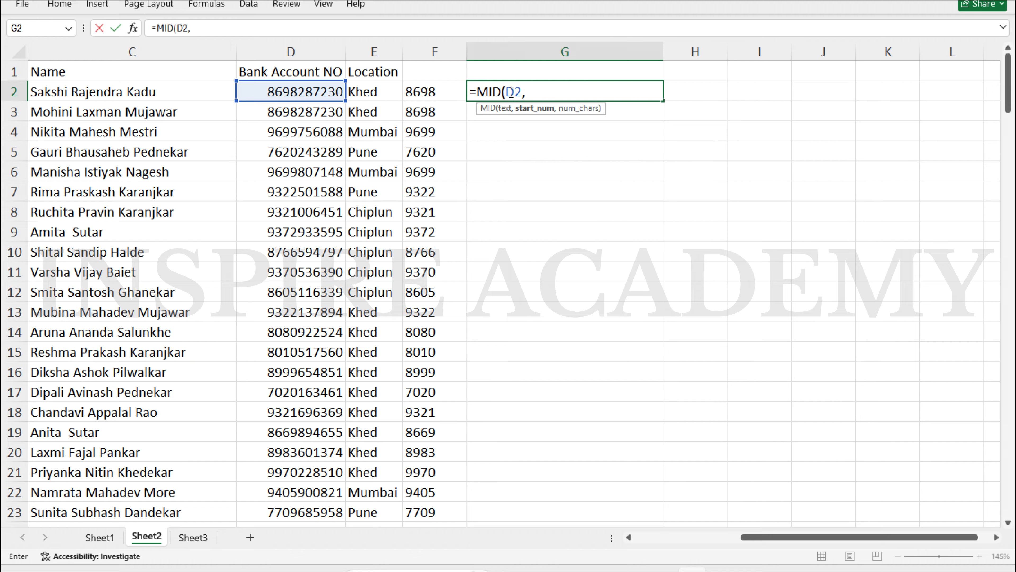
pyautogui.write('5,2')
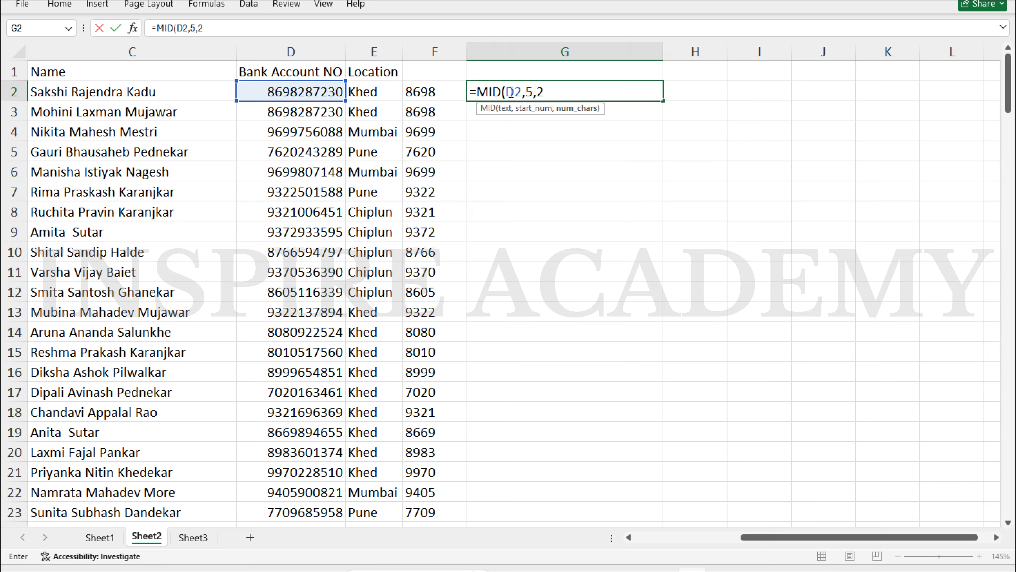
pyautogui.press('Return')
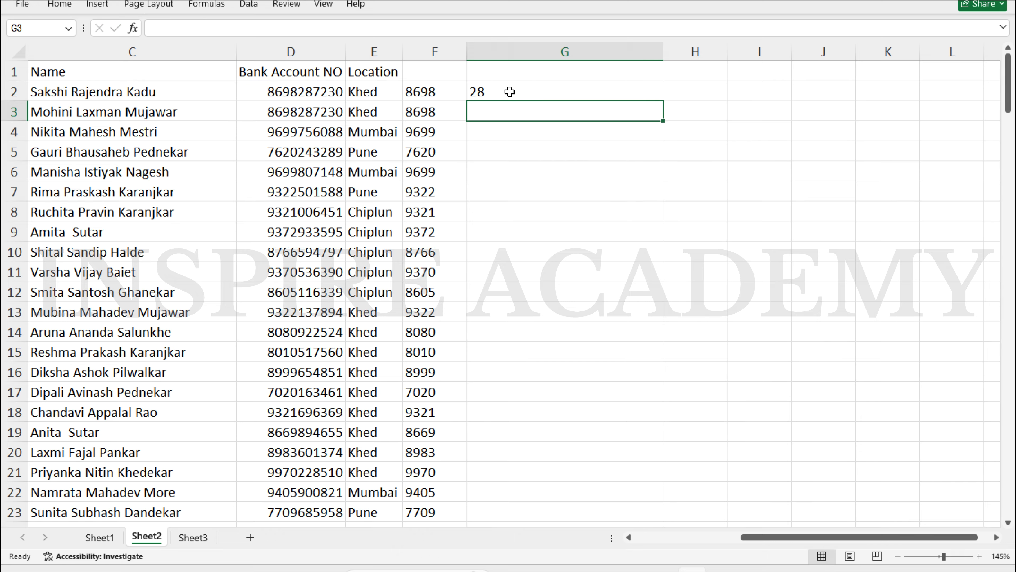
# Replace the account number in D2 with a new number and fill the MID formula down column G
pyautogui.click(332, 93)
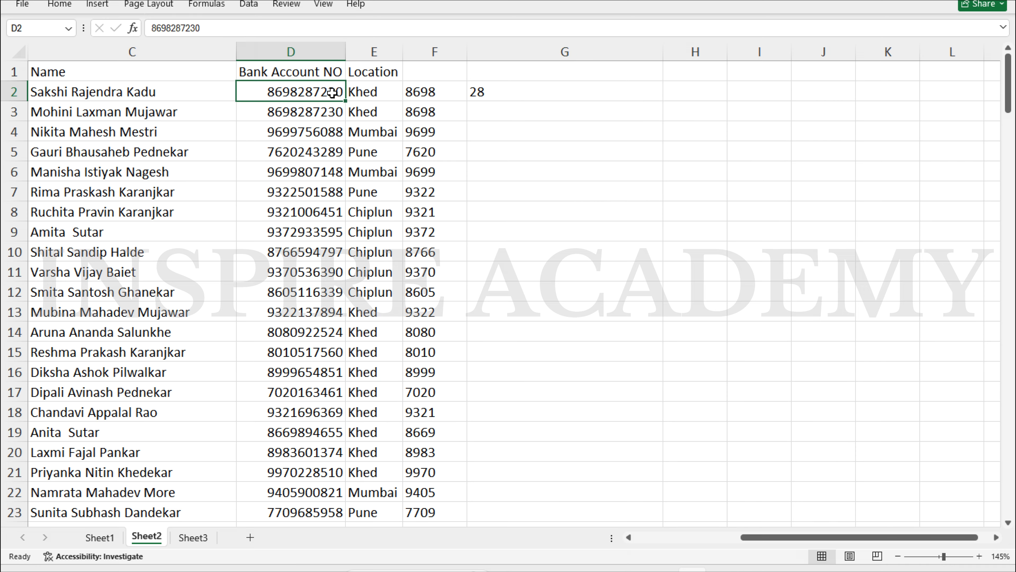
pyautogui.press('Return')
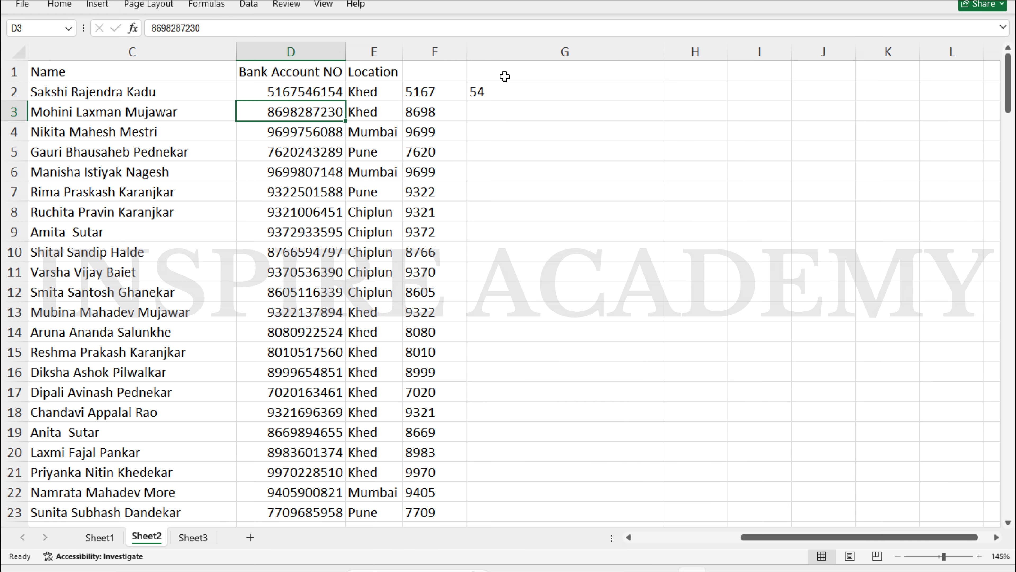
pyautogui.click(562, 92)
pyautogui.doubleClick(665, 100)
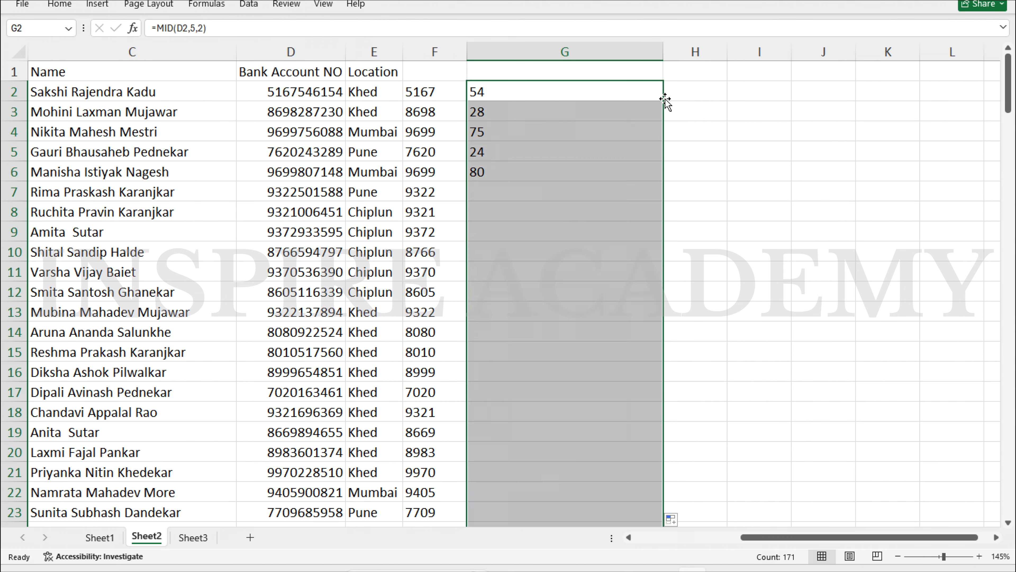
pyautogui.click(701, 88)
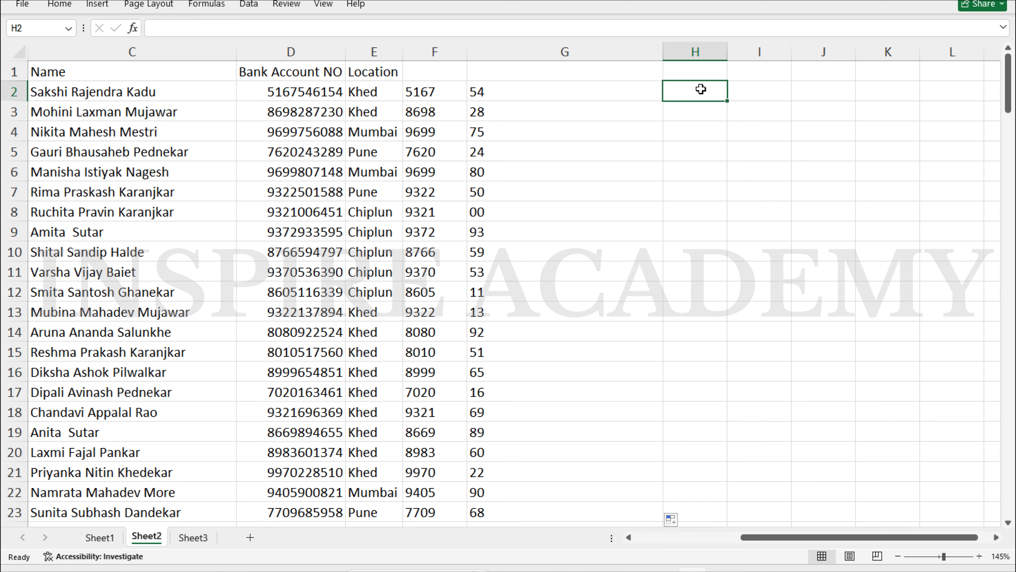
# Enter =RIGHT(D2,4) in H2 to get the account number's last four digits
pyautogui.write('=ri')
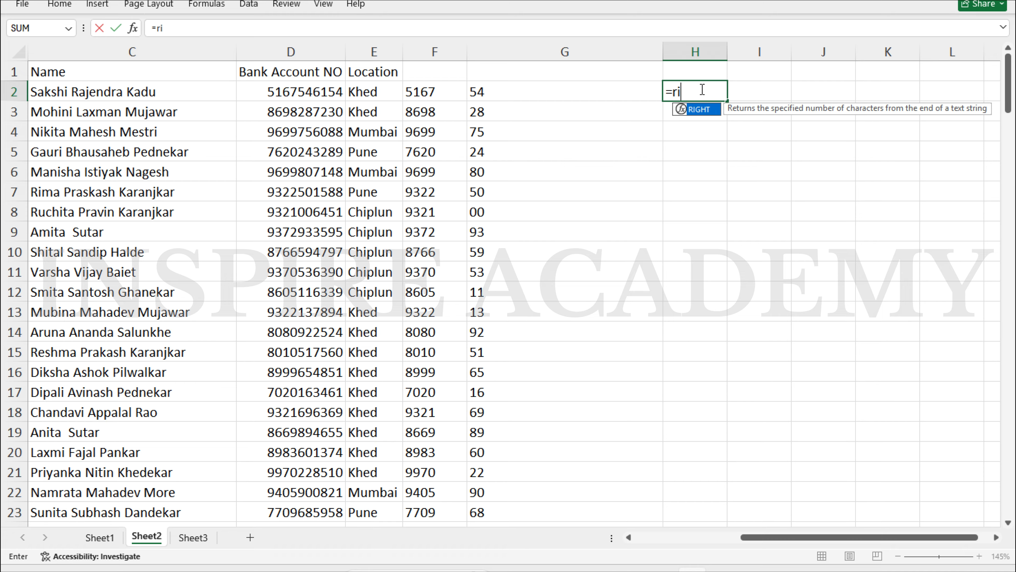
pyautogui.press('Tab')
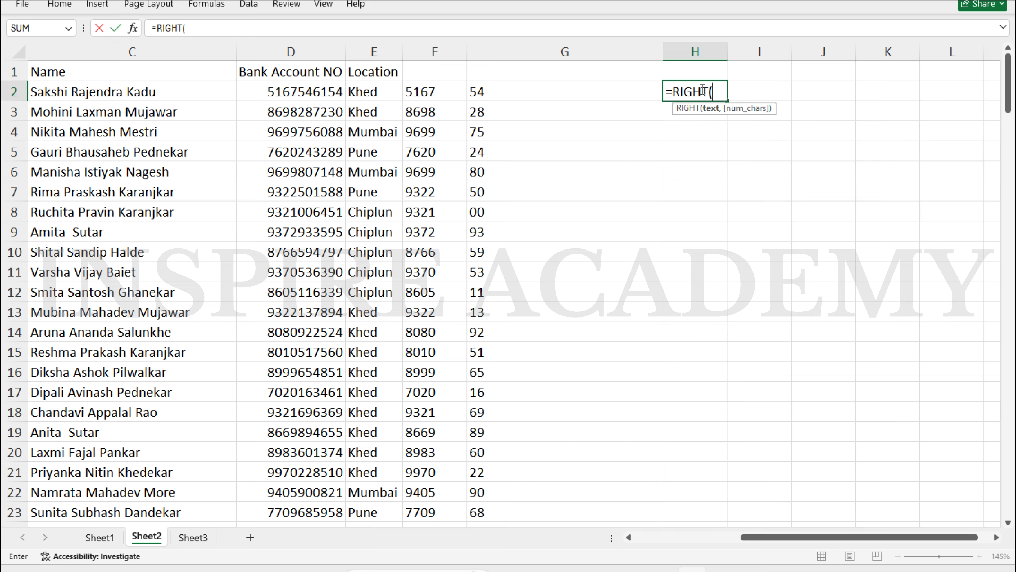
pyautogui.press('Left')
pyautogui.press('Left')
pyautogui.press('Left')
pyautogui.press('Left')
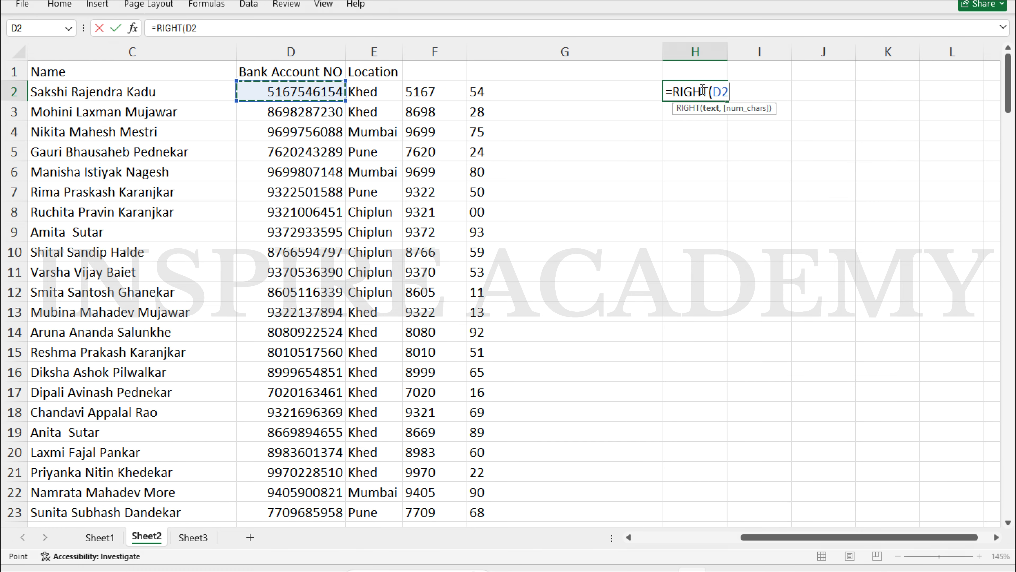
pyautogui.write(',')
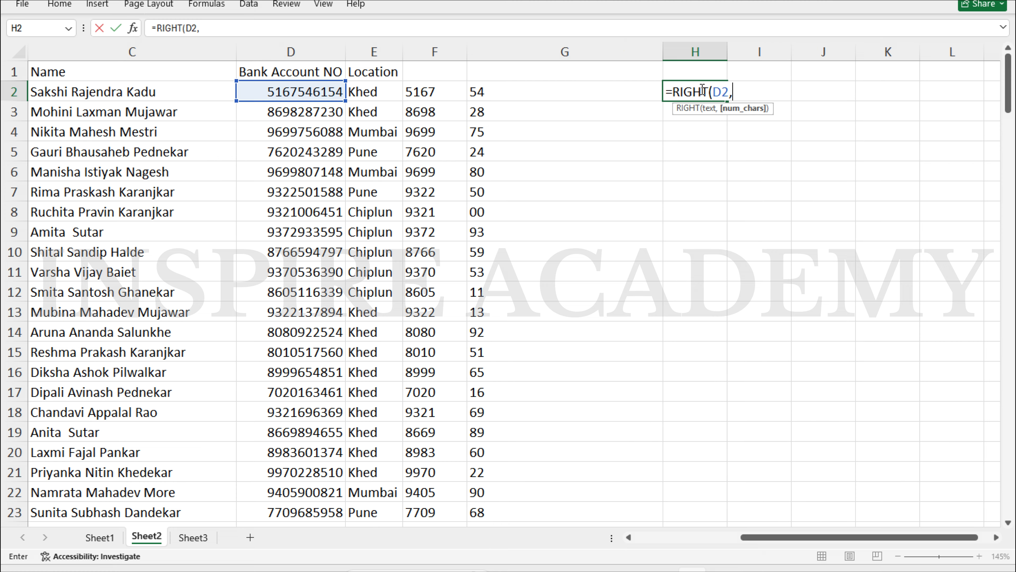
pyautogui.write('4')
pyautogui.press('Return')
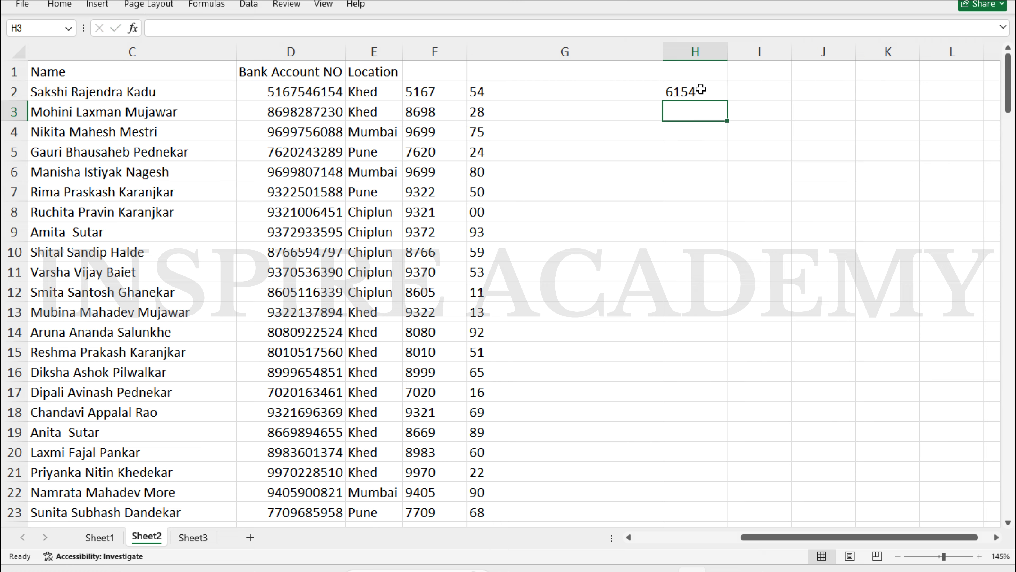
# Autofit column G to its two-digit values and fill the RIGHT formula down column H
pyautogui.doubleClick(662, 51)
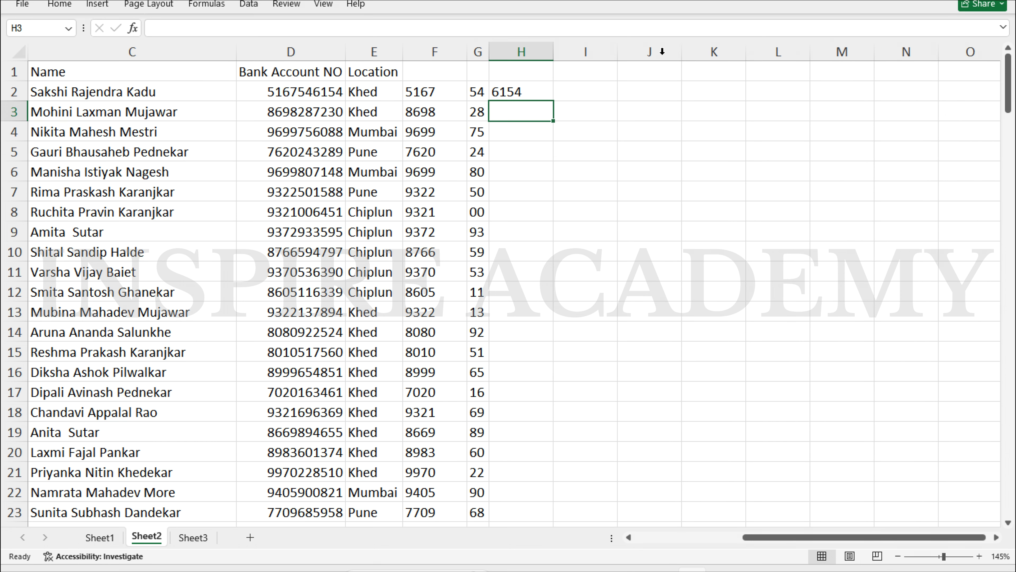
pyautogui.click(520, 92)
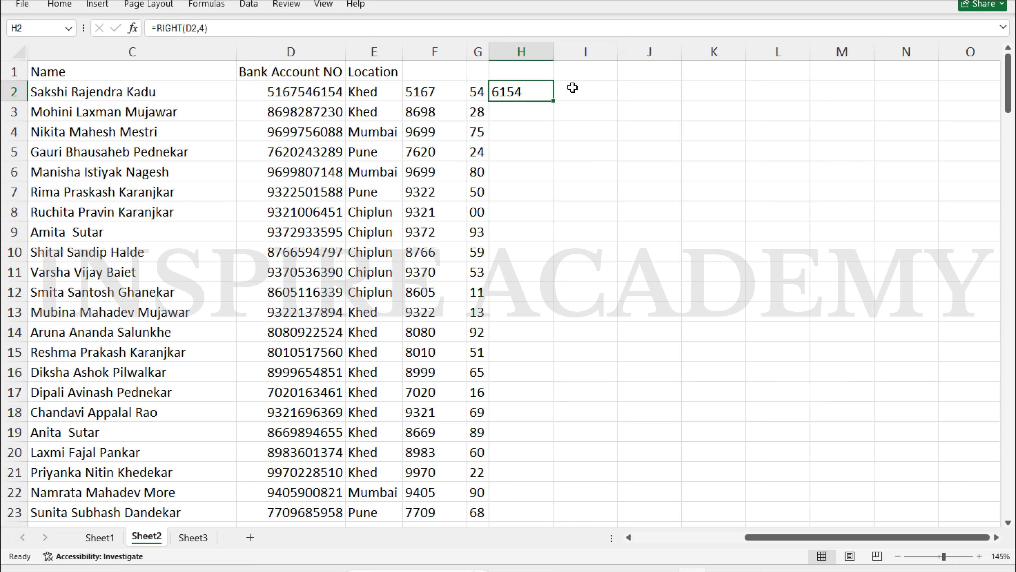
pyautogui.doubleClick(554, 101)
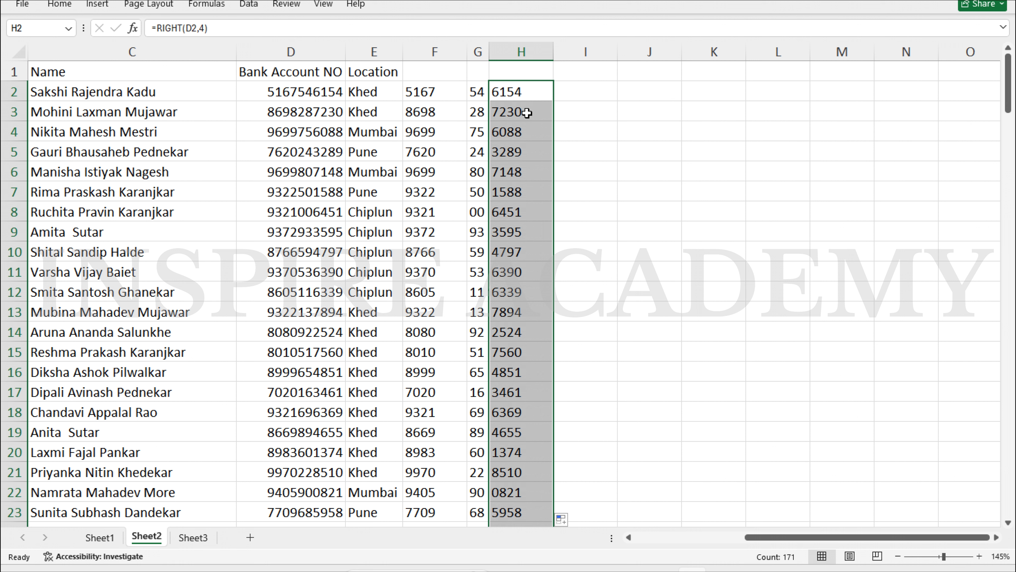
pyautogui.click(618, 90)
pyautogui.press('Up')
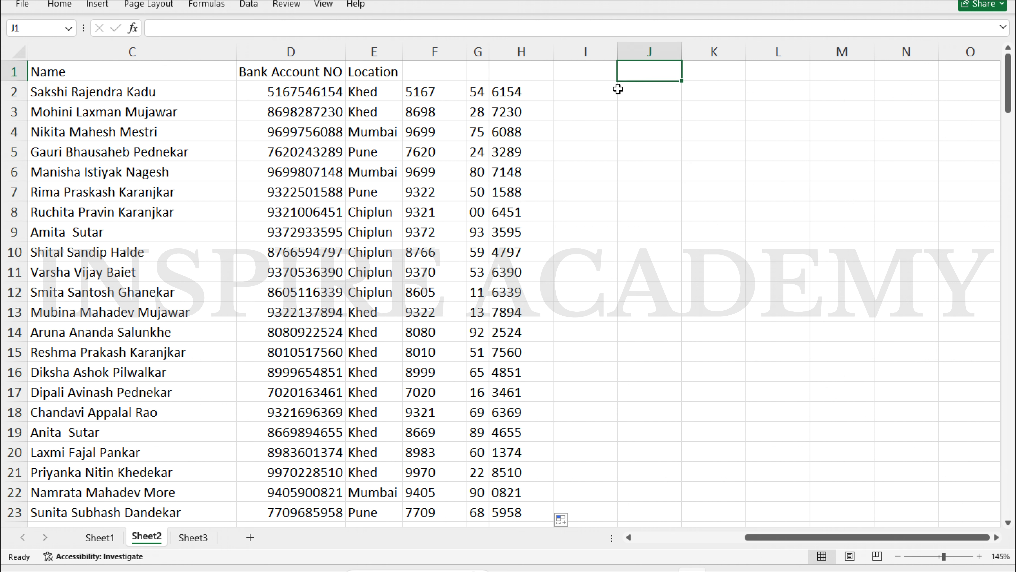
# Type the heading 'Len' in J1, check the location in E2, and select J2
pyautogui.write('Len')
pyautogui.press('Return')
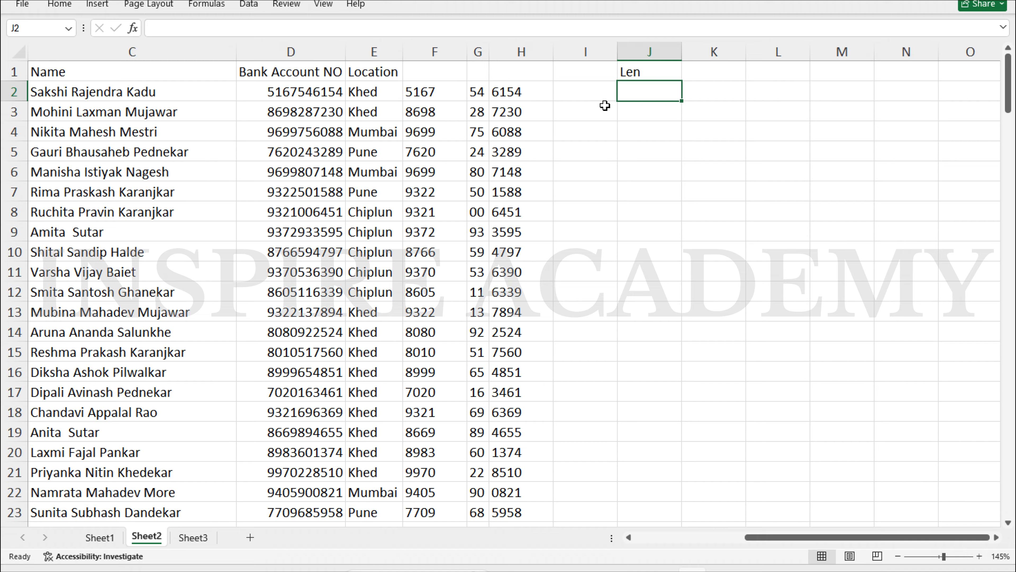
pyautogui.write('=')
pyautogui.press('Escape')
pyautogui.scroll(-1, 309, 162)
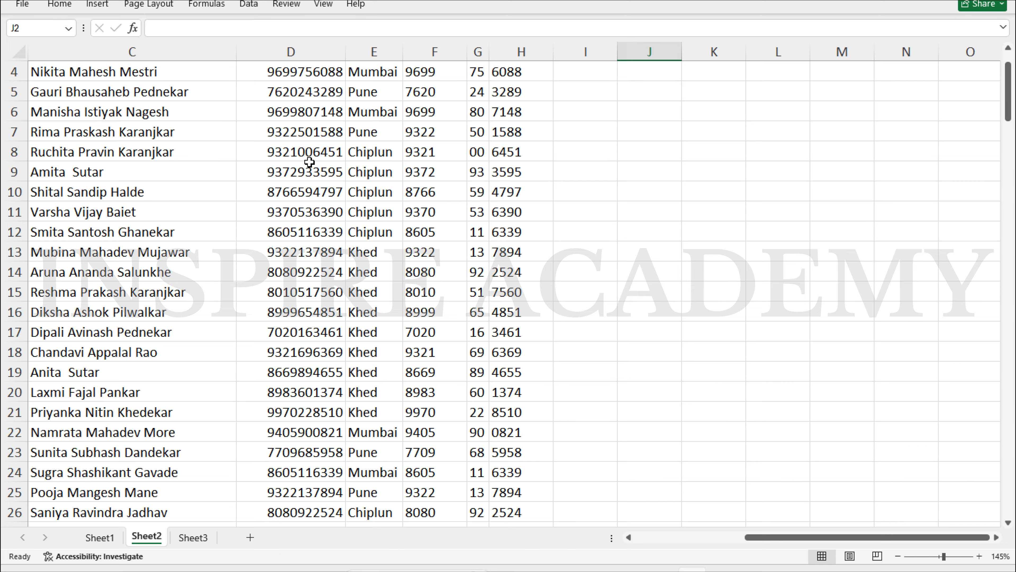
pyautogui.scroll(1, 309, 162)
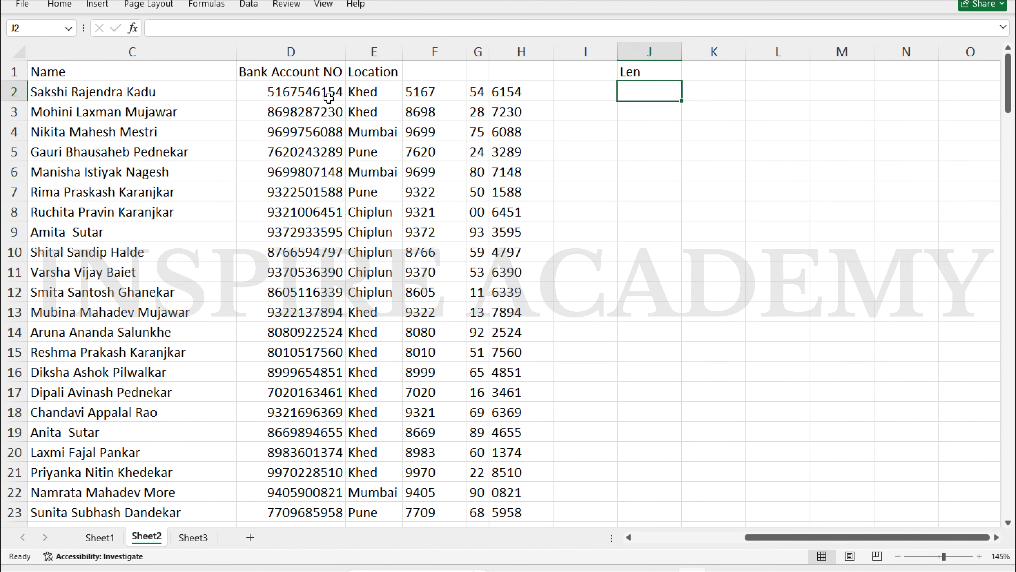
pyautogui.click(383, 91)
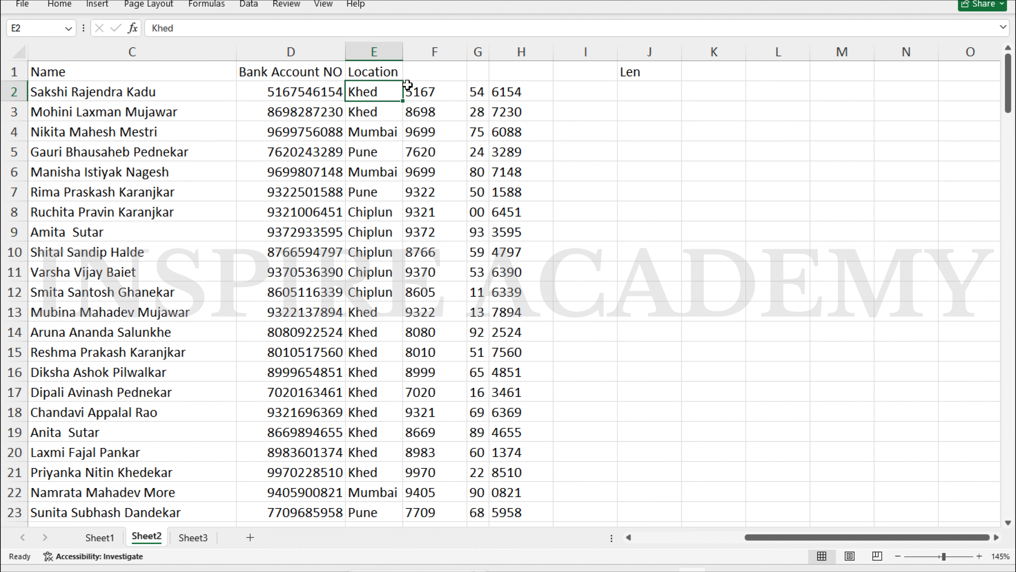
pyautogui.click(643, 91)
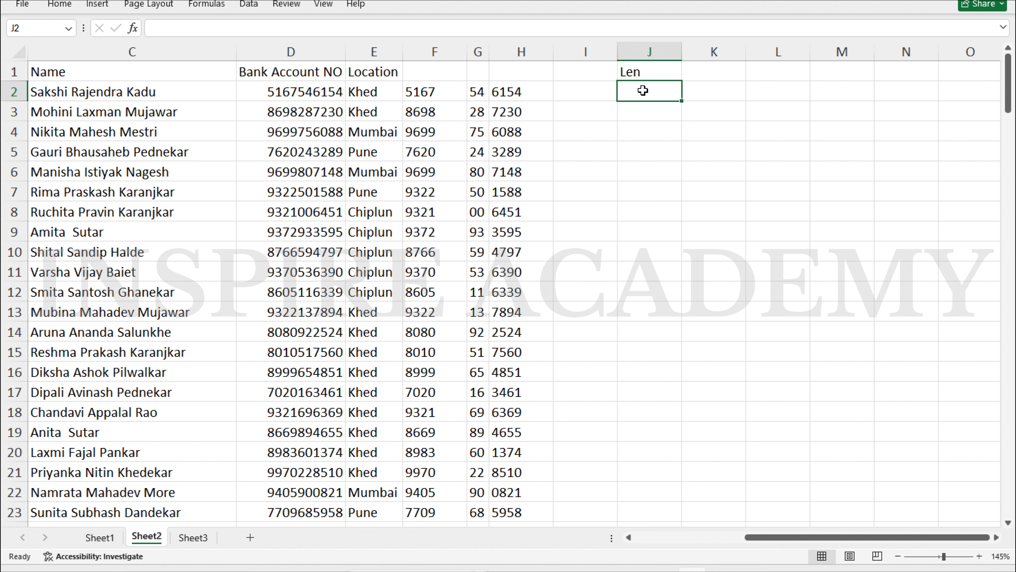
# Enter =LEN(D2) in J2 and drag it down column J to row 172
pyautogui.write('=len')
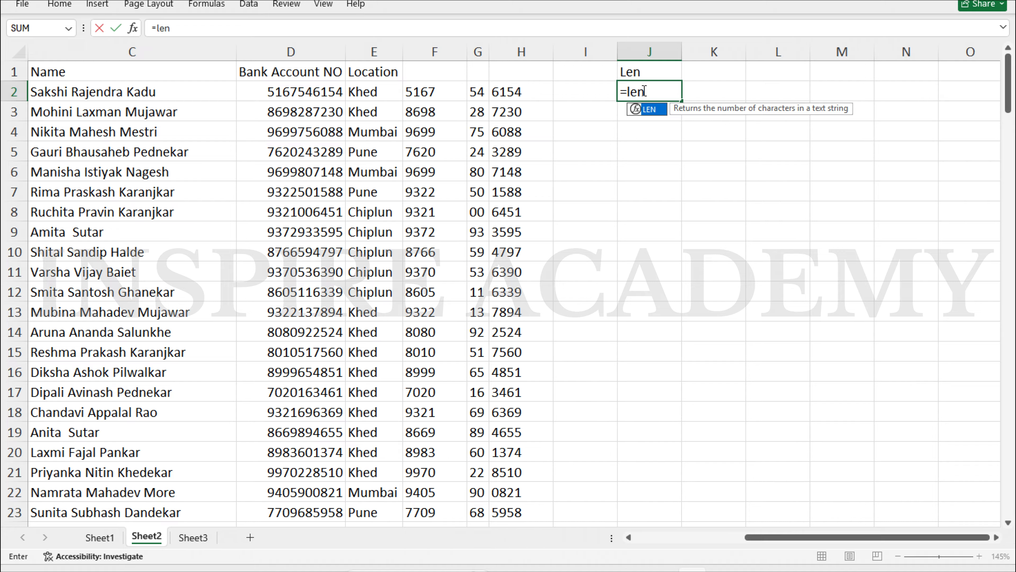
pyautogui.press('Tab')
pyautogui.press('Left')
pyautogui.press('Left')
pyautogui.press('Left')
pyautogui.press('Left')
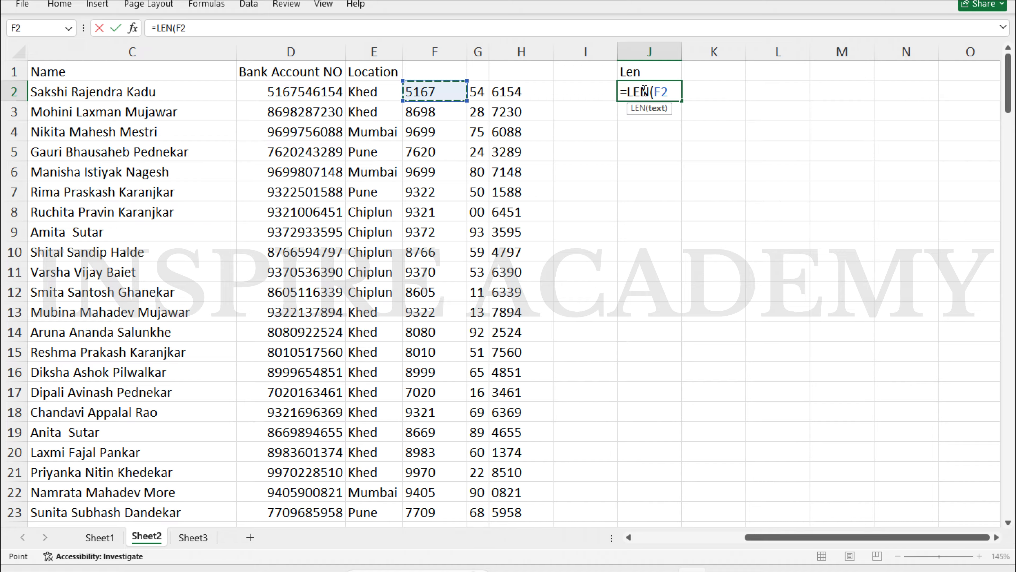
pyautogui.press('Left')
pyautogui.press('Left')
pyautogui.press('Return')
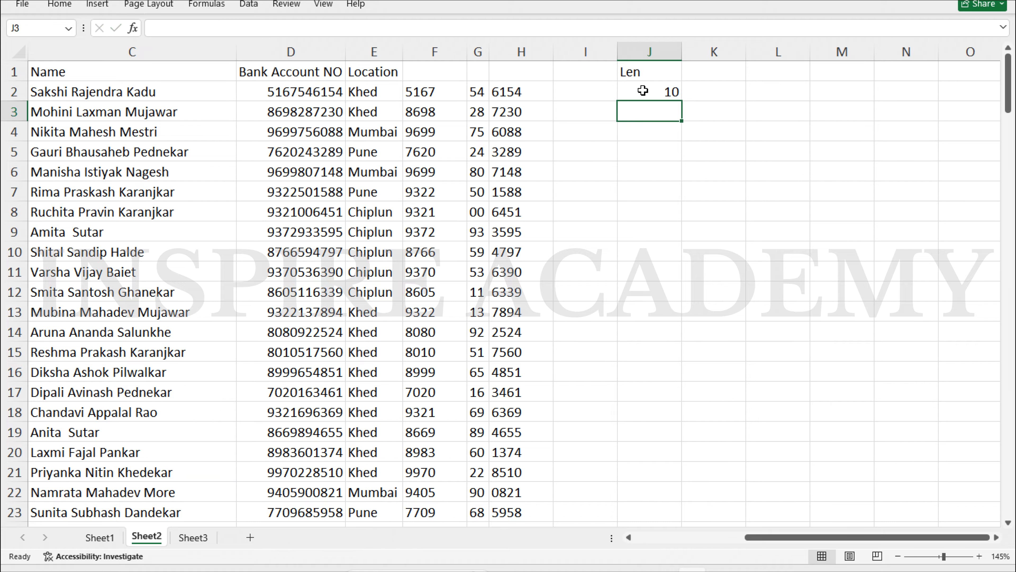
pyautogui.click(642, 90)
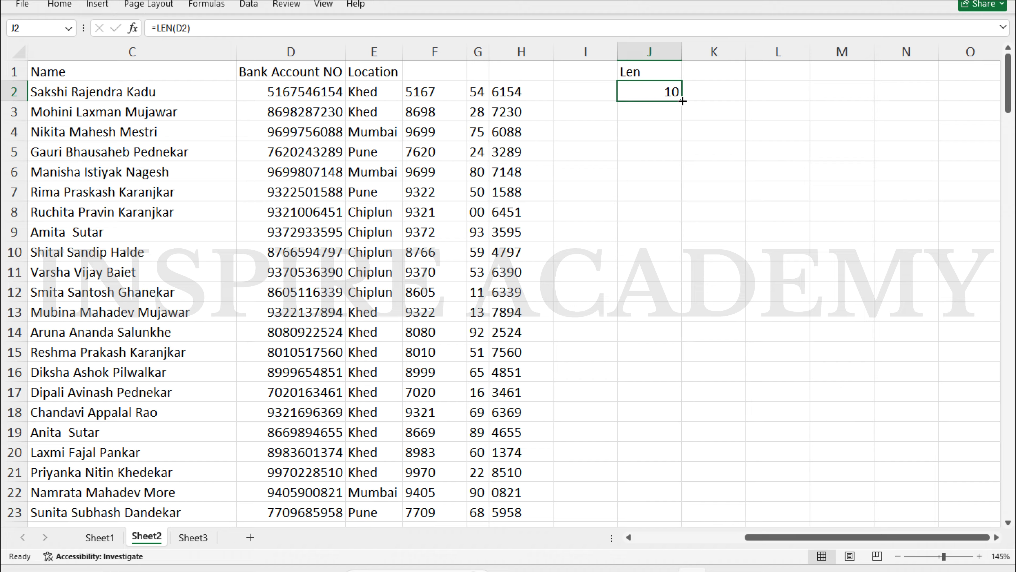
pyautogui.moveTo(683, 102); pyautogui.dragTo(702, 296)
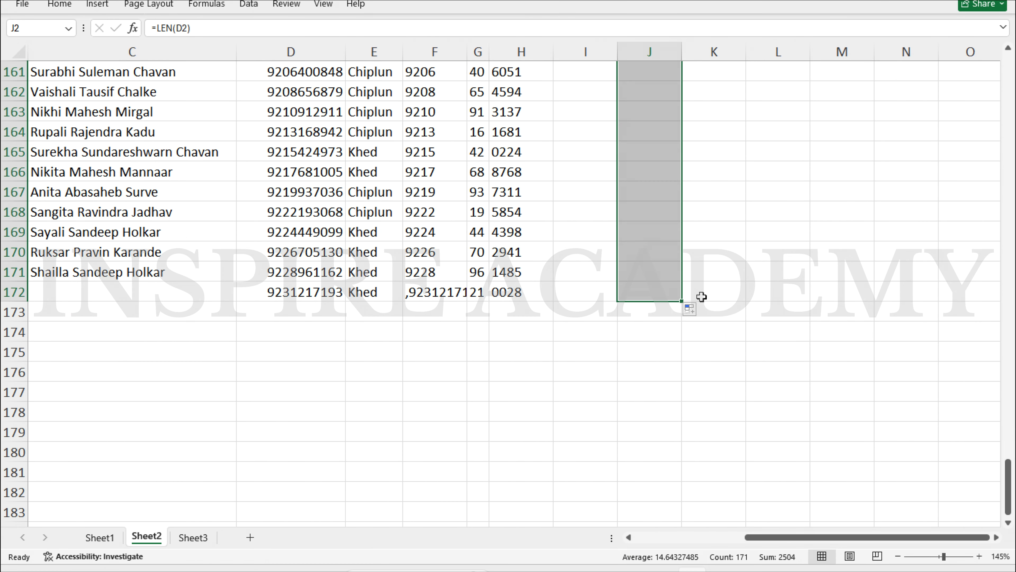
# Review the length results and inspect the full value stored in D168 without changing it
pyautogui.scroll(7, 658, 175)
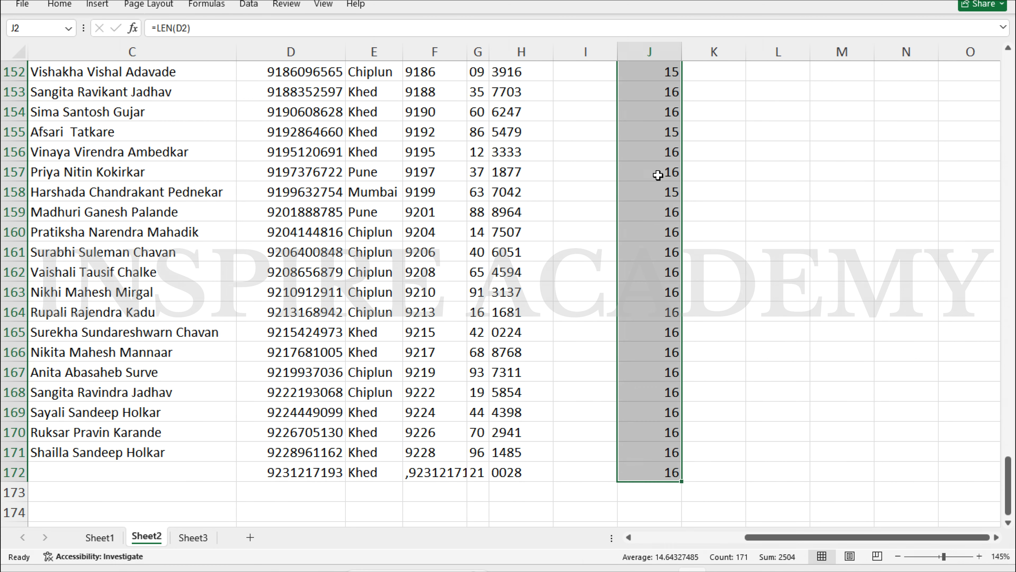
pyautogui.scroll(2, 658, 175)
pyautogui.scroll(-10, 658, 175)
pyautogui.scroll(7, 658, 175)
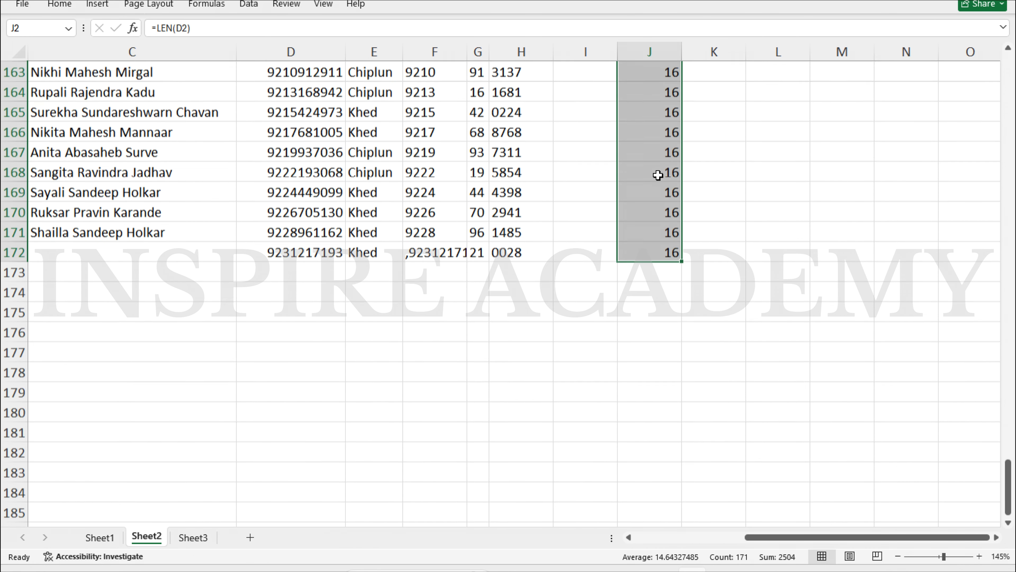
pyautogui.scroll(20, 658, 175)
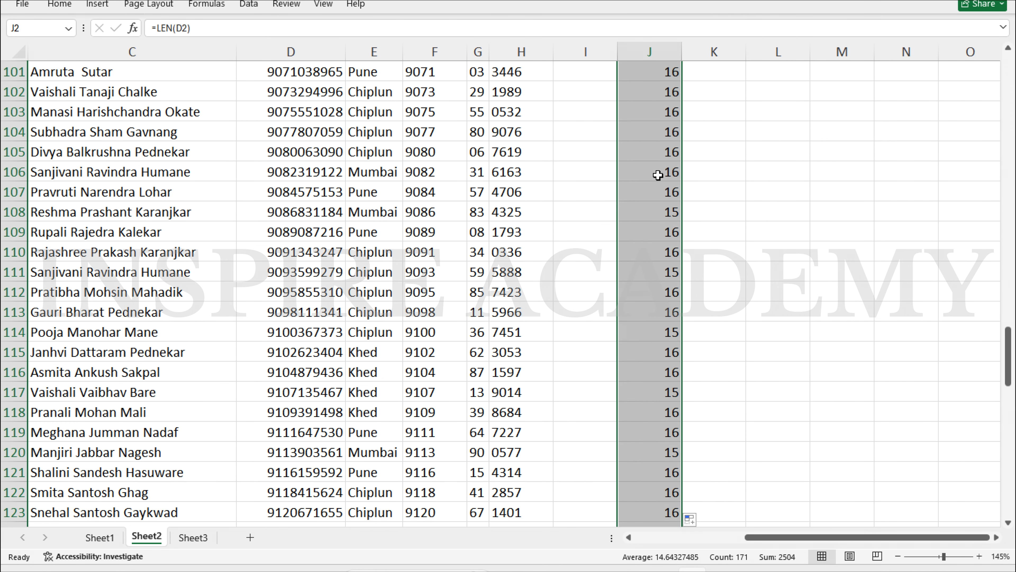
pyautogui.scroll(20, 658, 175)
pyautogui.scroll(-20, 658, 175)
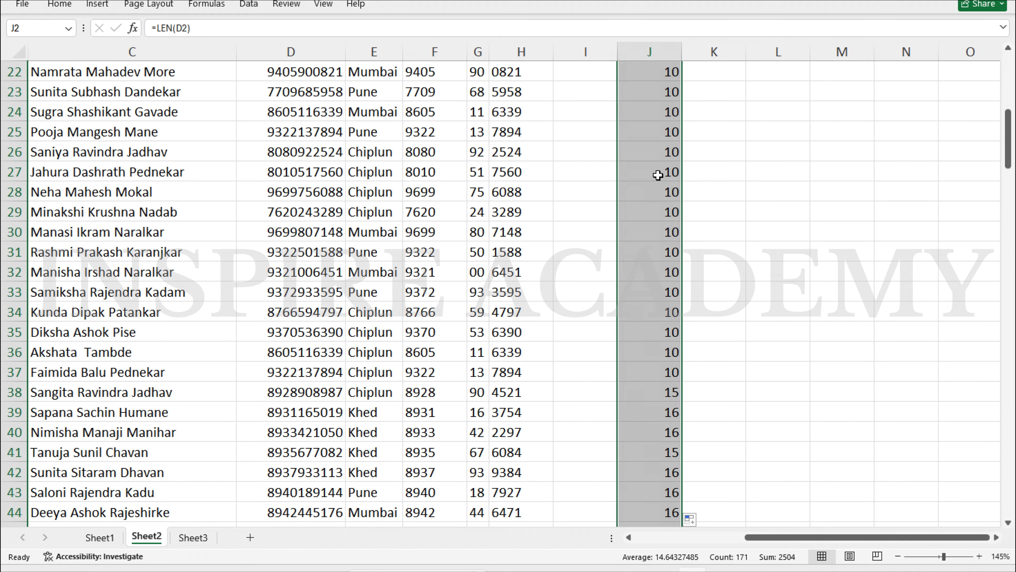
pyautogui.scroll(-20, 658, 175)
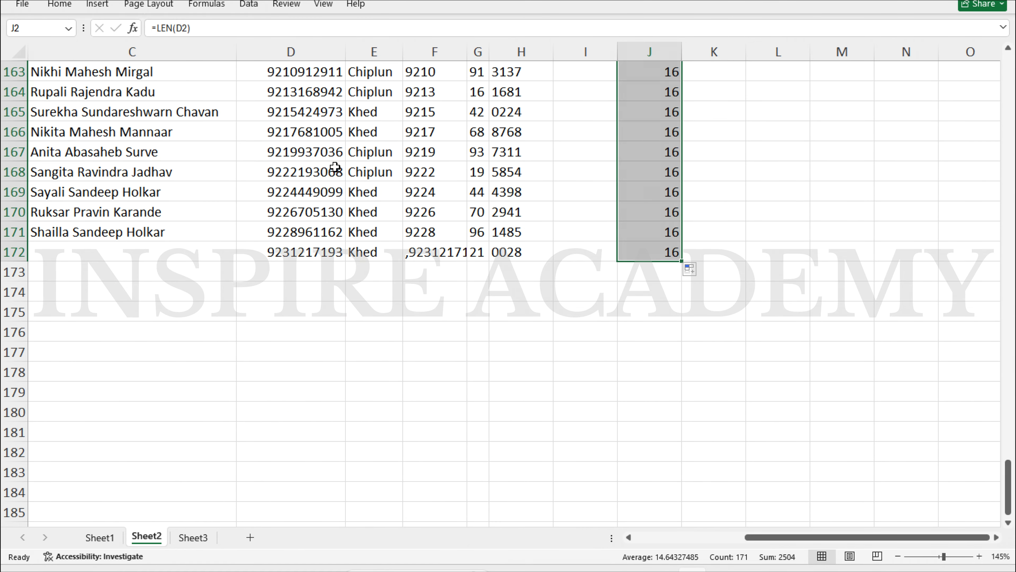
pyautogui.click(322, 171)
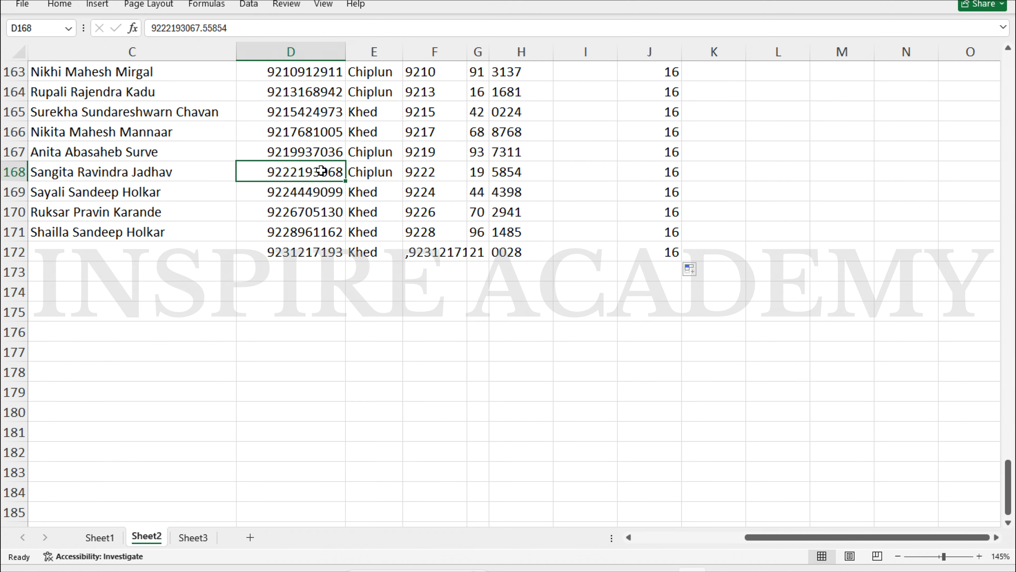
pyautogui.doubleClick(322, 171)
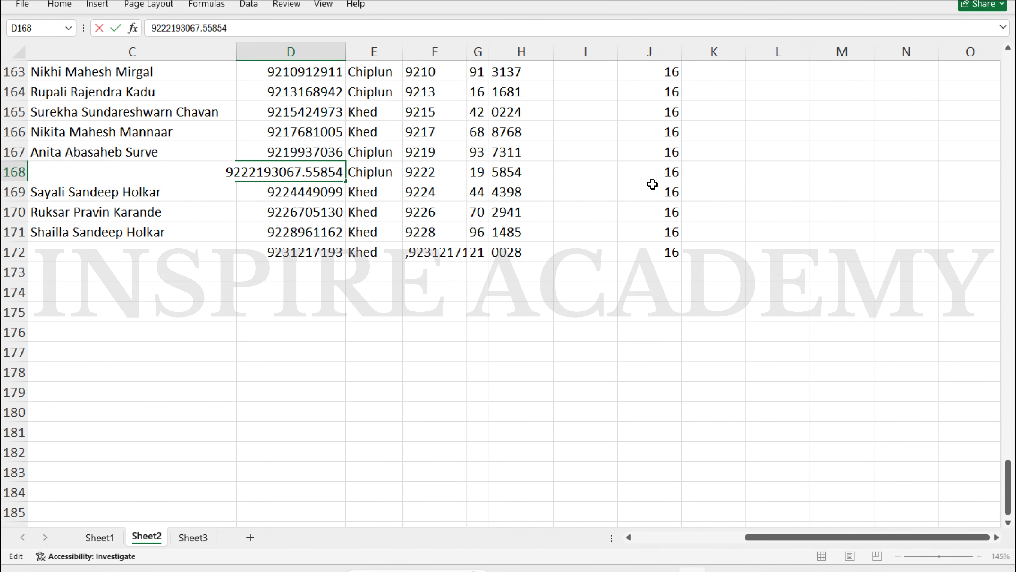
pyautogui.press('Escape')
pyautogui.scroll(20, 653, 184)
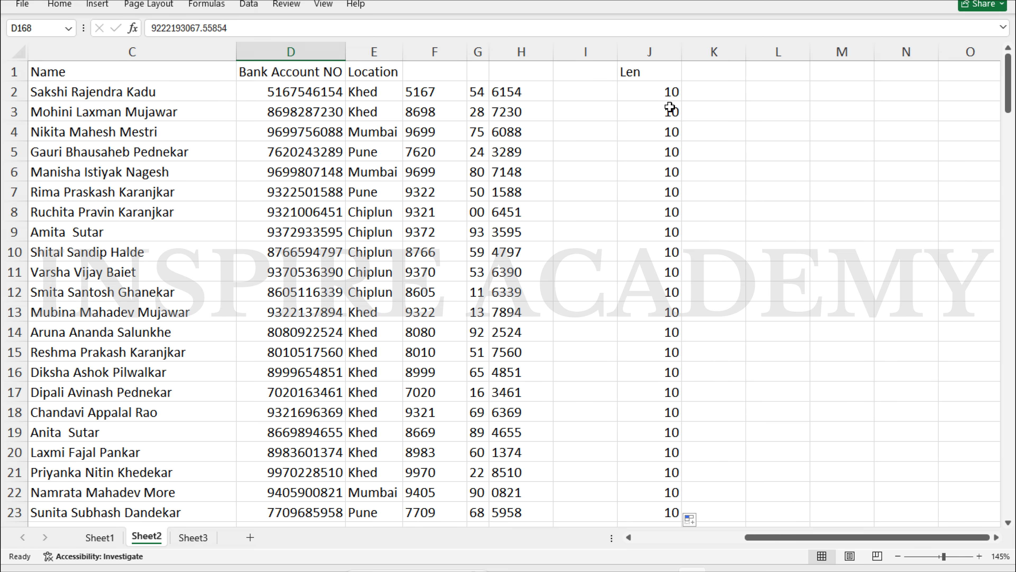
pyautogui.click(578, 91)
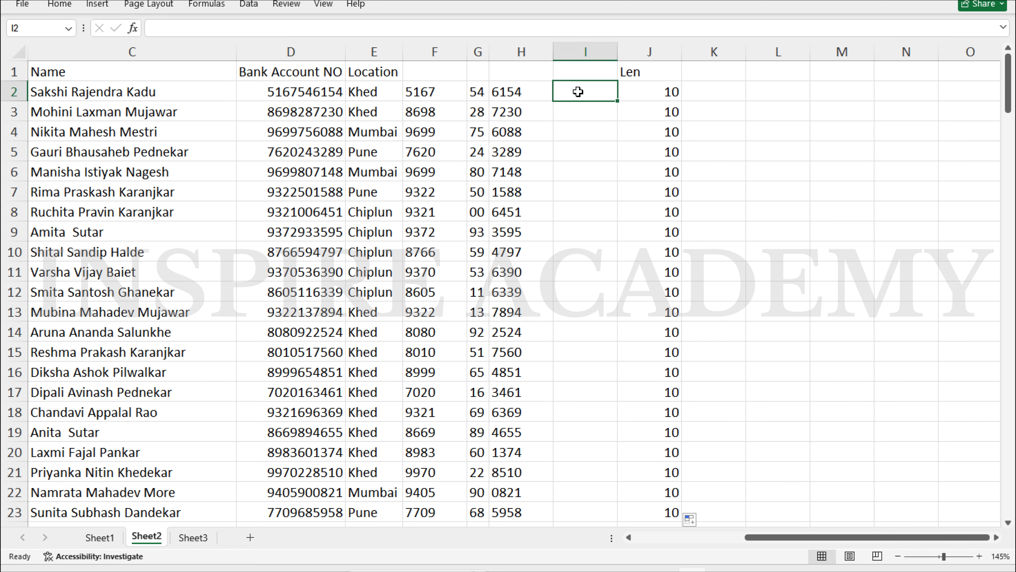
# Enter =LEN(E2) in I2, fill it down column I, and switch to Sheet1
pyautogui.write('=le')
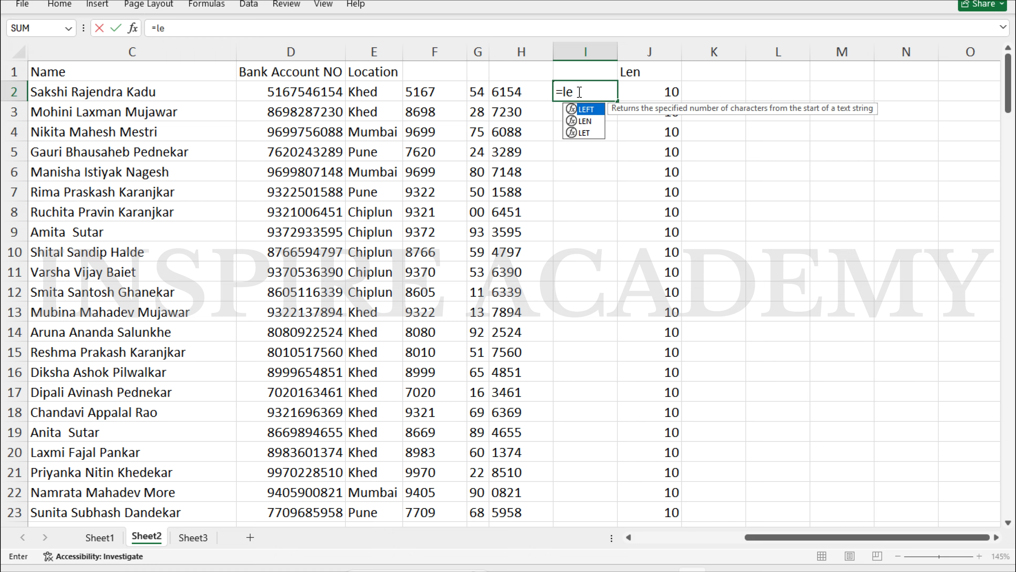
pyautogui.write('n')
pyautogui.press('Tab')
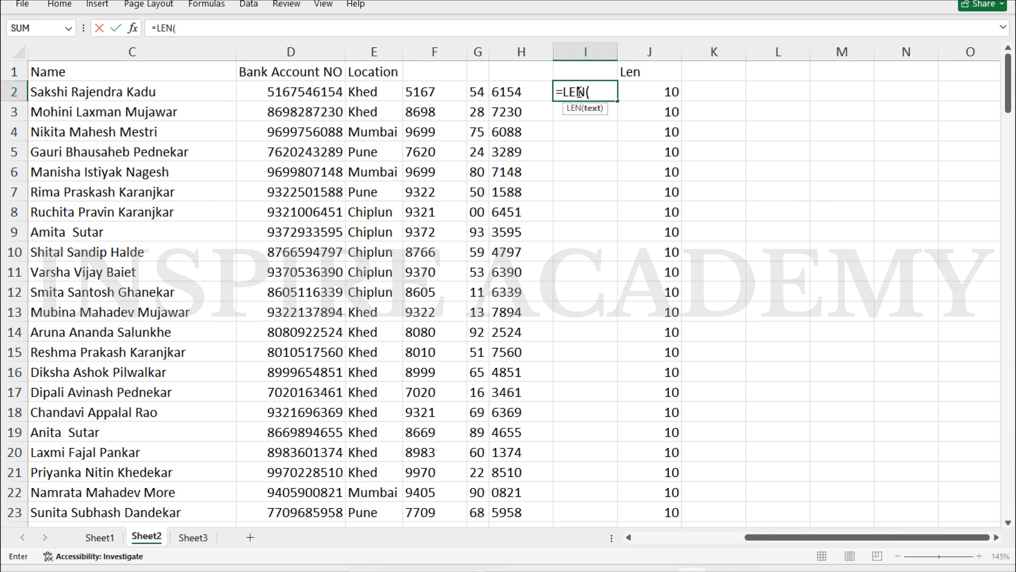
pyautogui.press('Left')
pyautogui.press('Left')
pyautogui.press('Left')
pyautogui.press('Left')
pyautogui.press('Return')
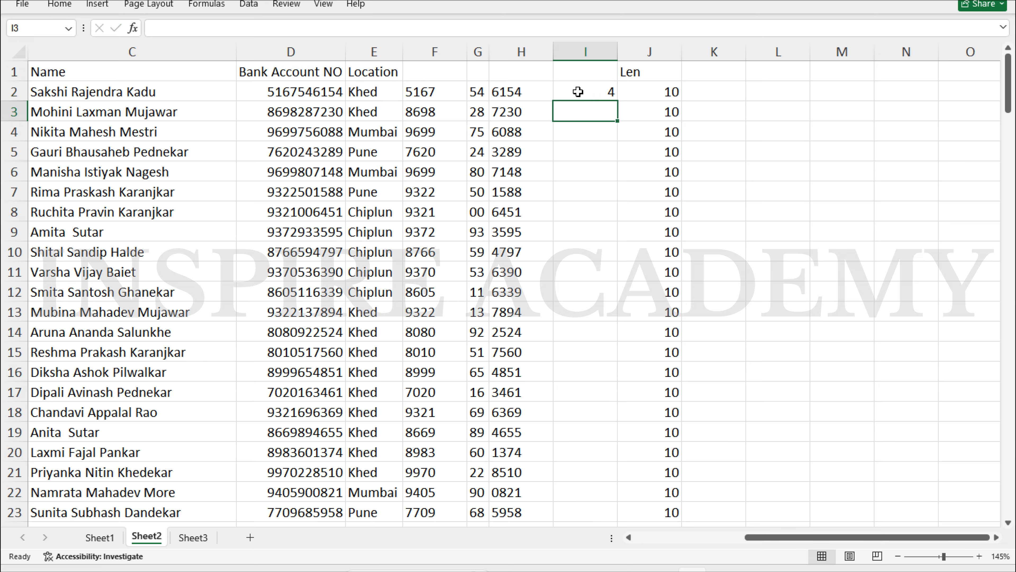
pyautogui.click(611, 94)
pyautogui.doubleClick(619, 101)
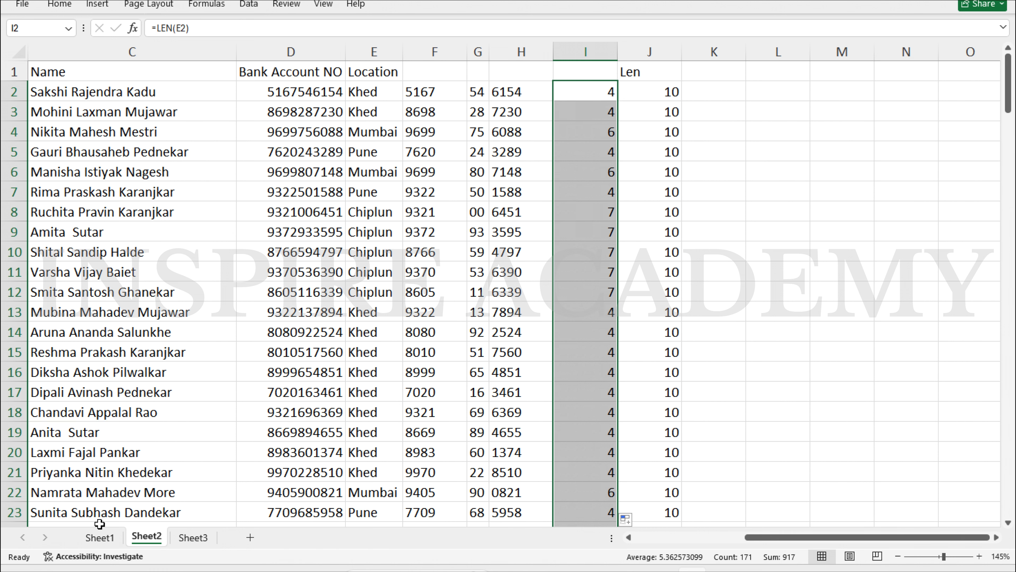
pyautogui.click(100, 537)
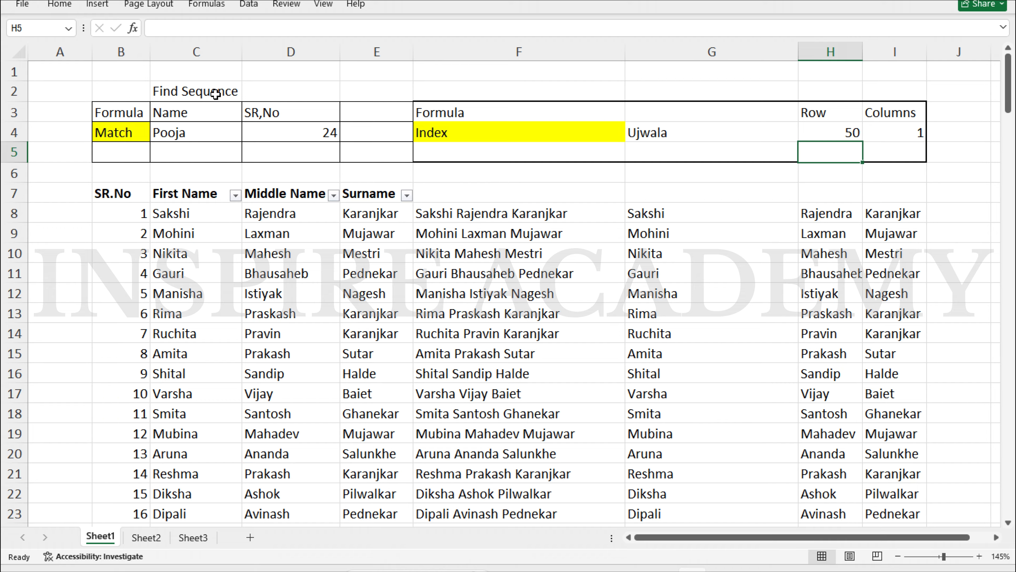
# Check the Index entry in F4, review Sheet2's length columns, then go to Sheet3
pyautogui.click(470, 135)
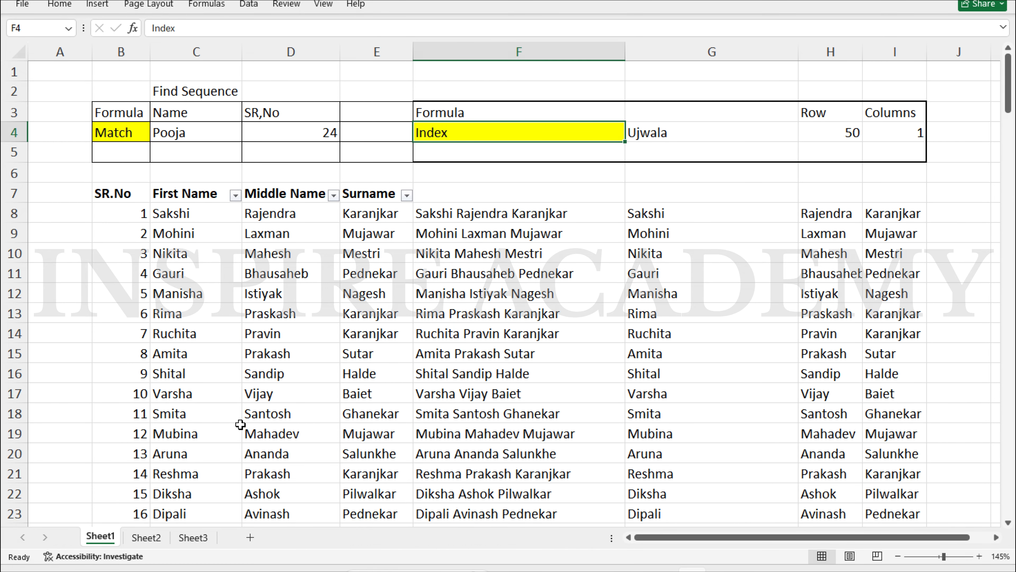
pyautogui.click(143, 536)
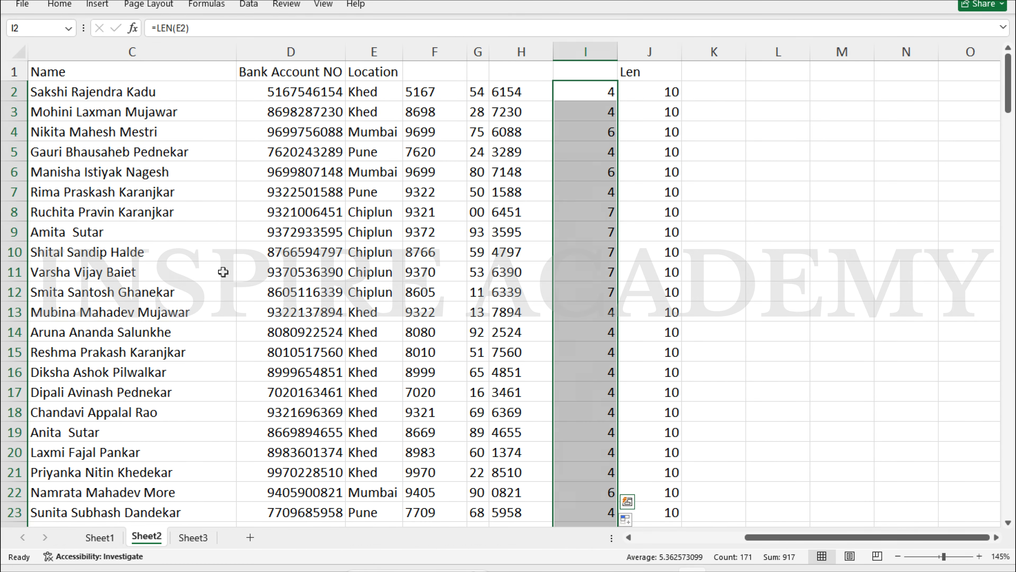
pyautogui.scroll(-20, 171, 212)
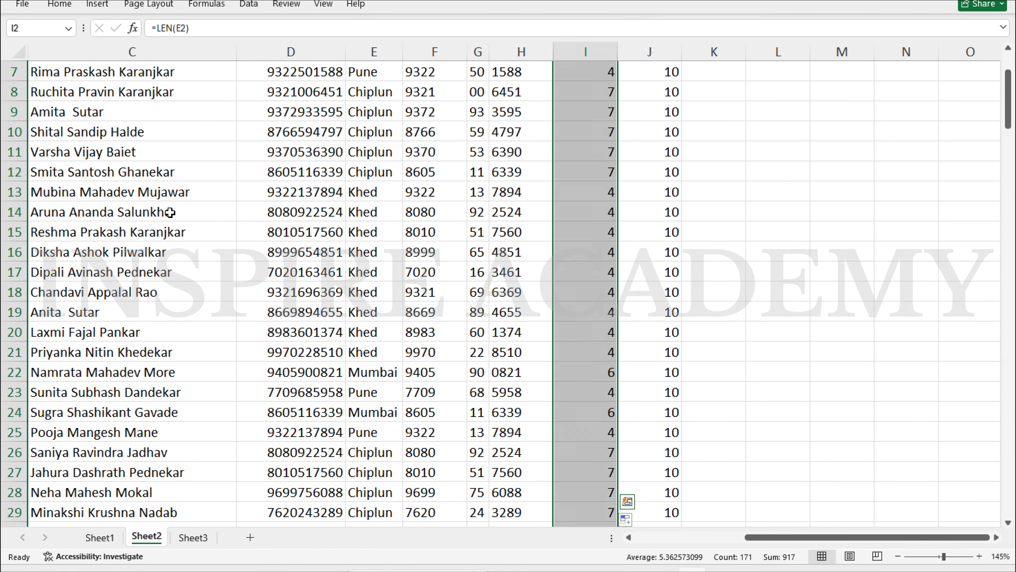
pyautogui.scroll(20, 170, 212)
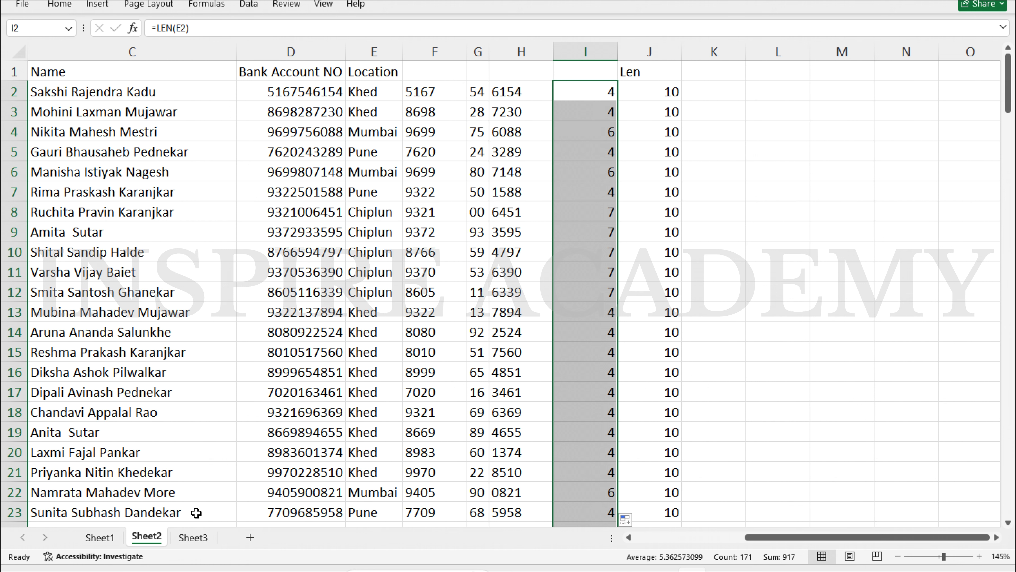
pyautogui.click(185, 537)
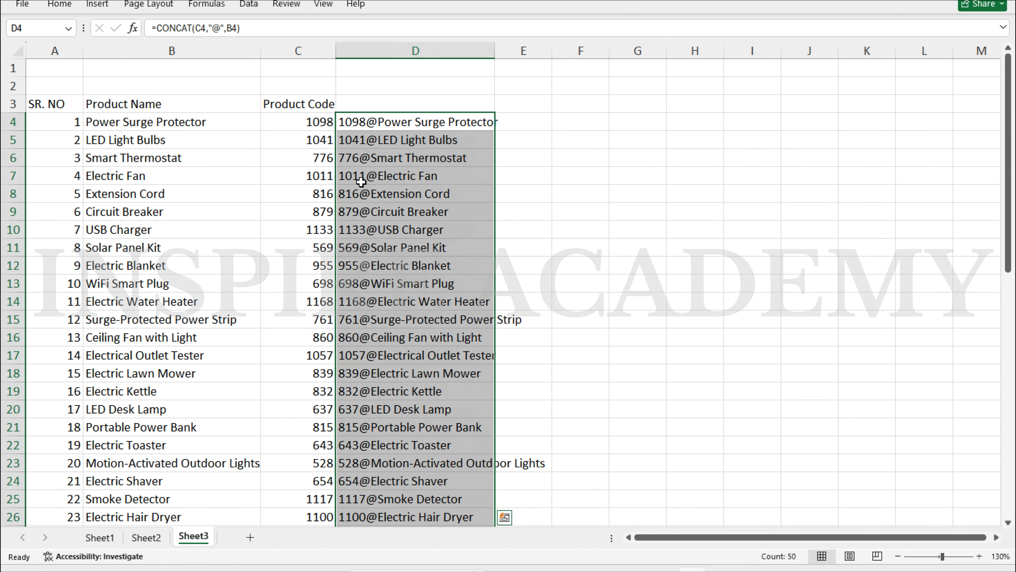